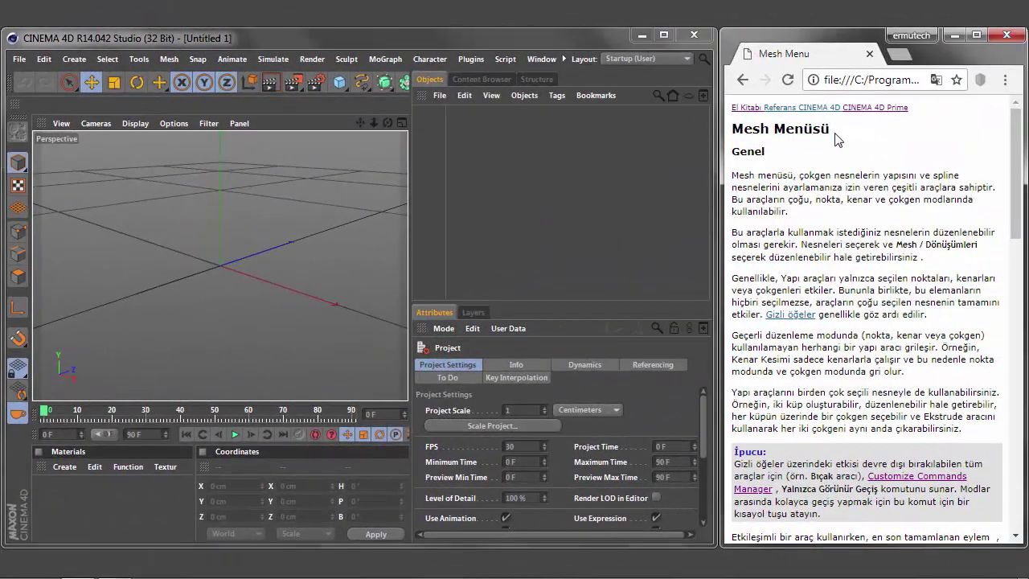
Tear off Mesh > Transform Tools into its own floating panel
left_click_drag(834, 133, 705, 130)
left_click(169, 60)
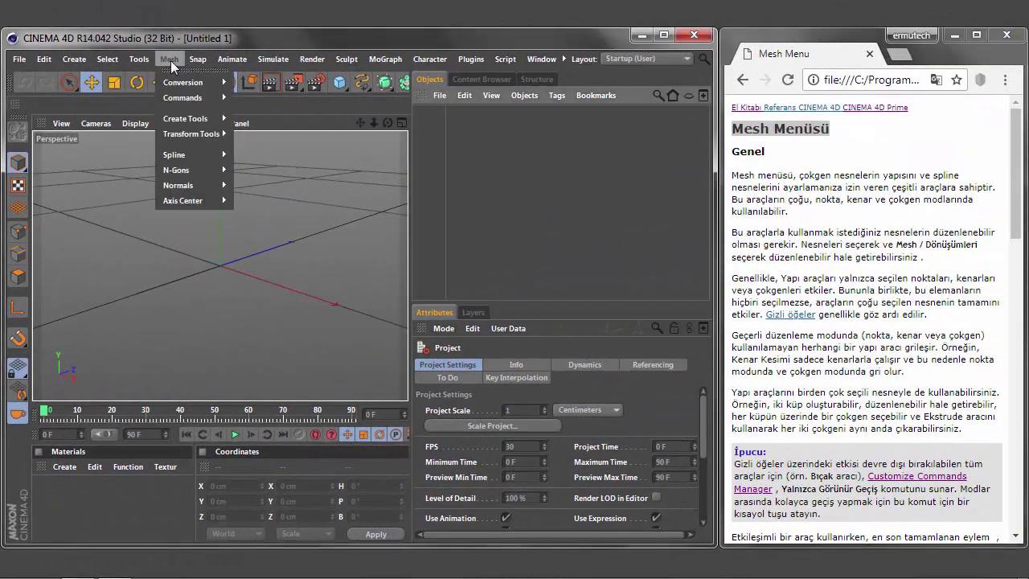
left_click(269, 129)
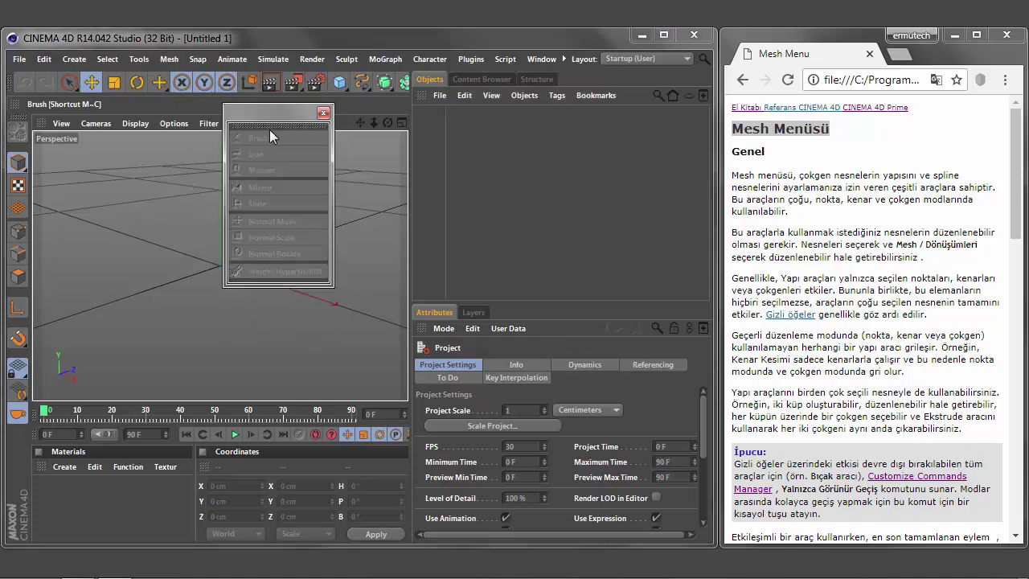
left_click_drag(270, 129, 82, 173)
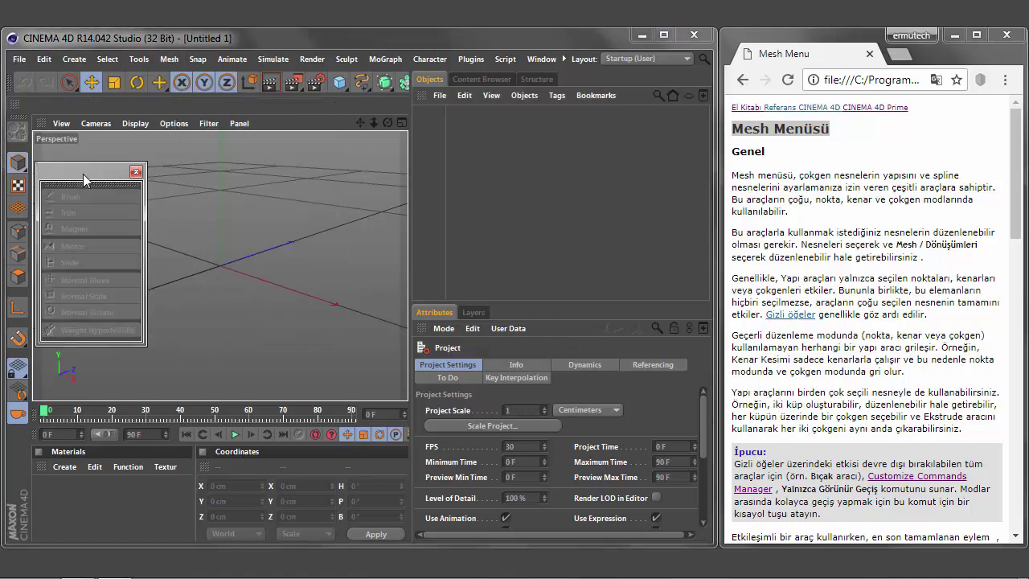
Add an editable Cube, switch Points then Polygons mode, and open Weight HyperNURBS help
left_click(340, 86)
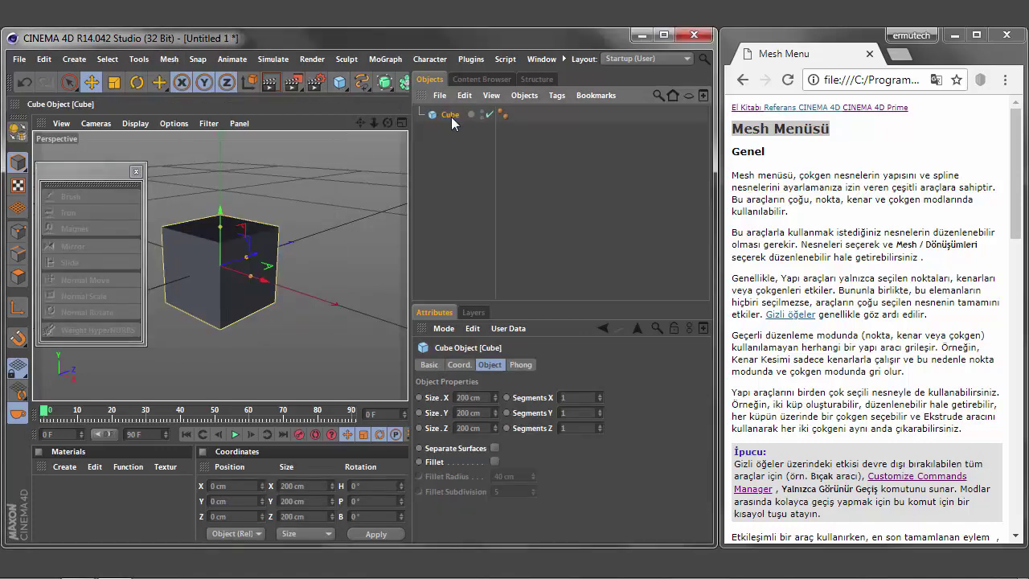
left_click(20, 142)
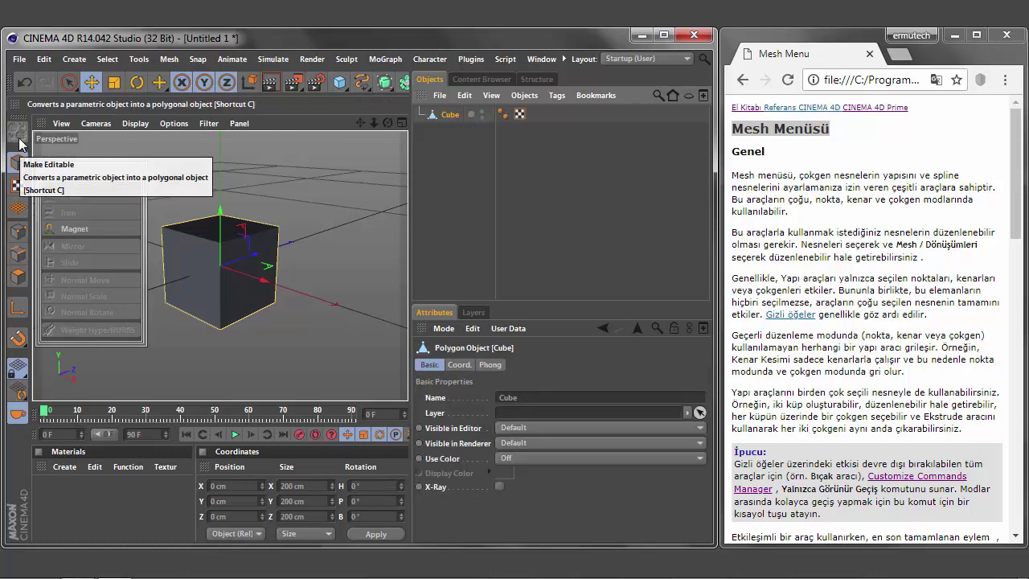
left_click(17, 231)
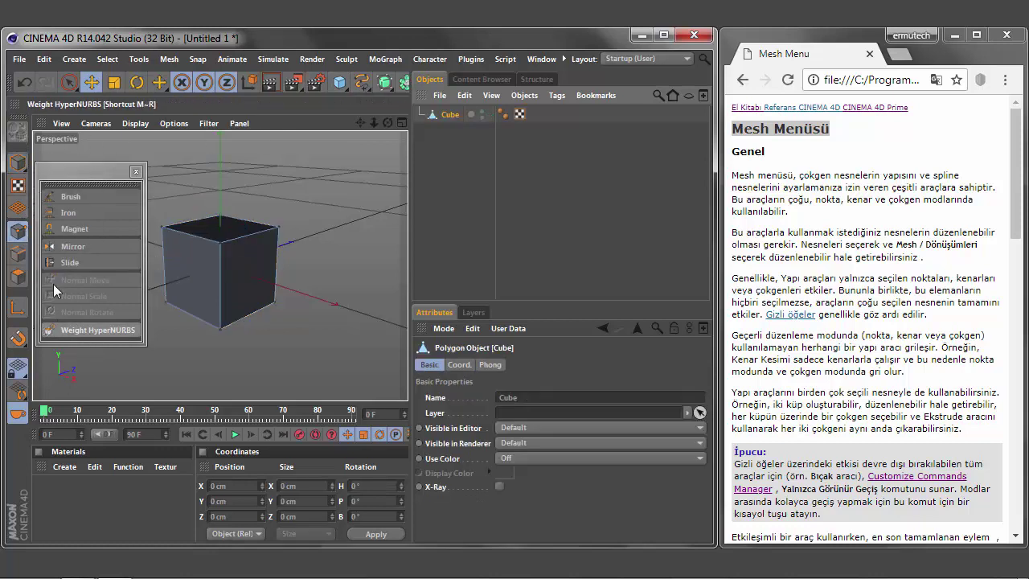
left_click(23, 278)
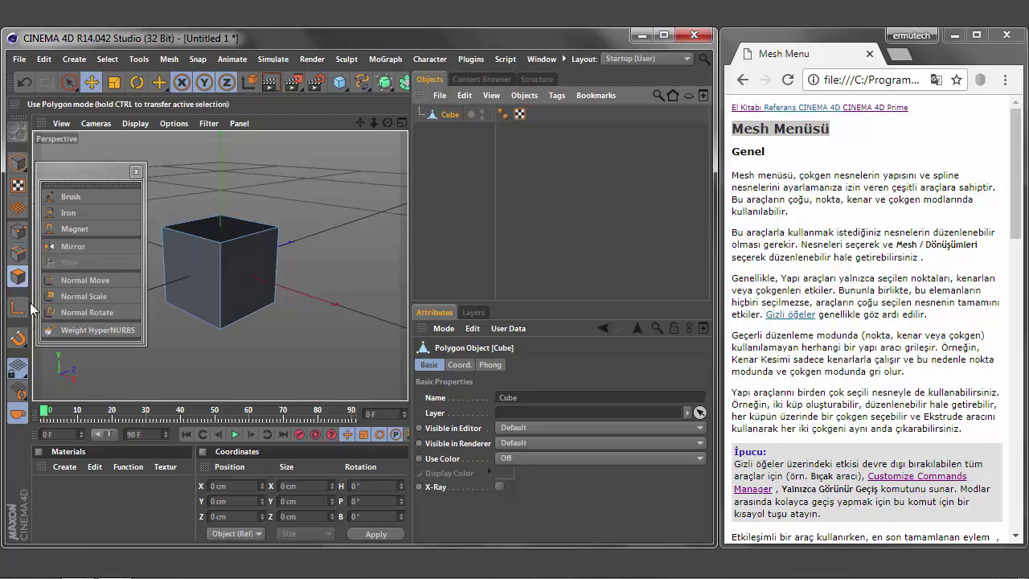
right_click(133, 336)
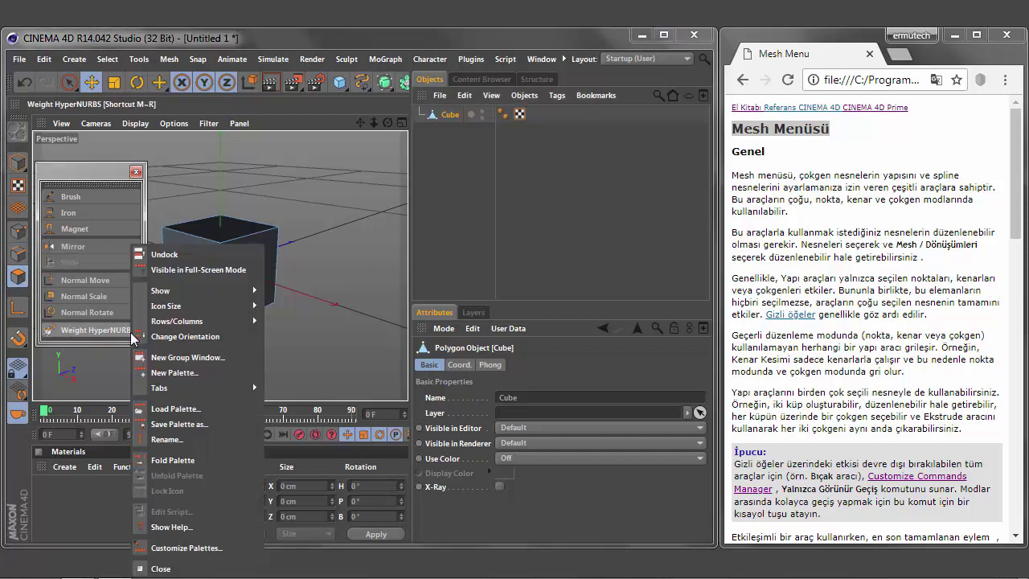
left_click(165, 526)
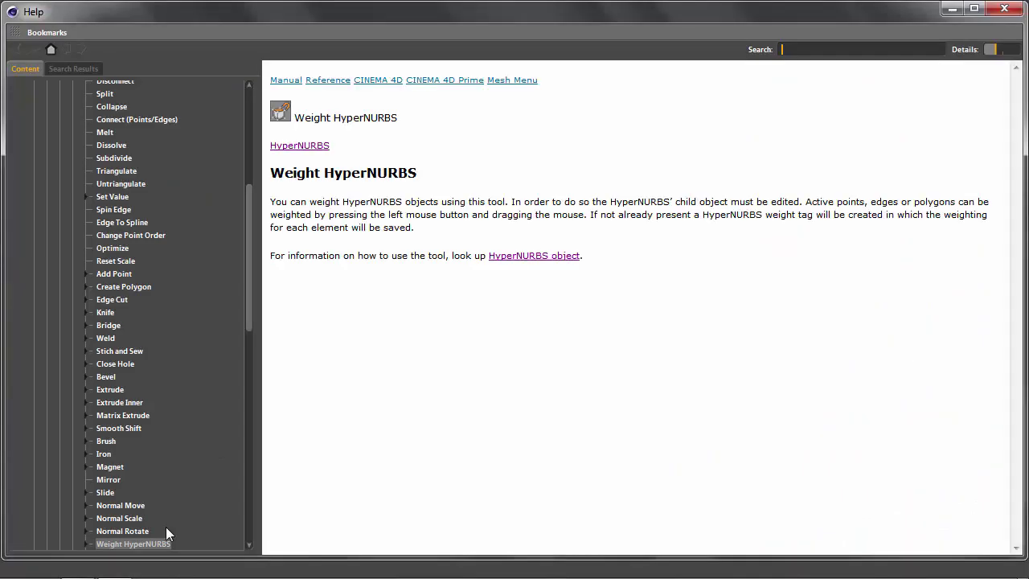
Highlight the Weight HyperNURBS title and sentences on editable children and weighting elements
triple_click(398, 117)
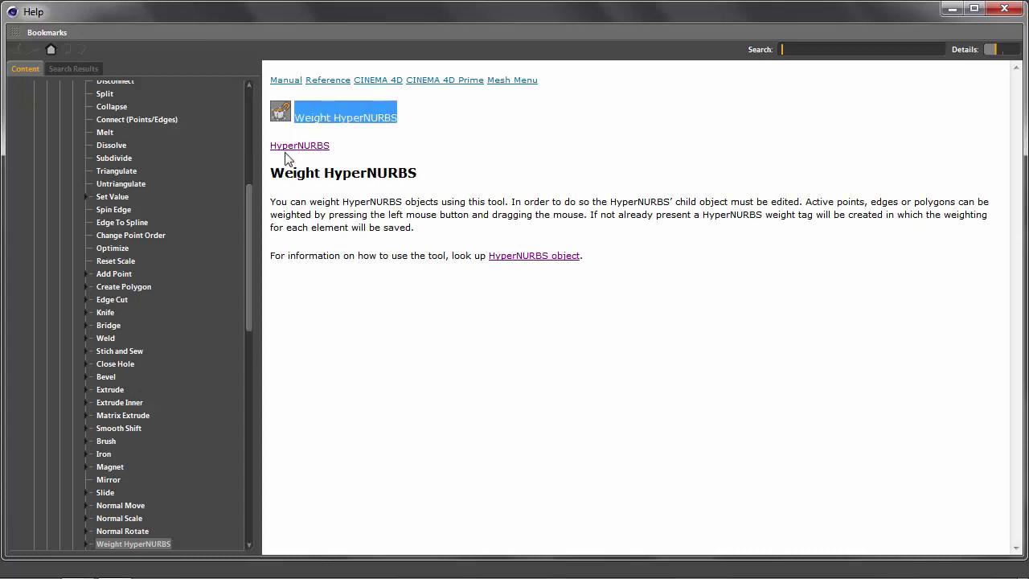
mouse_move(346, 148)
left_mouse_down()
mouse_move(305, 169)
mouse_move(395, 172)
left_mouse_up()
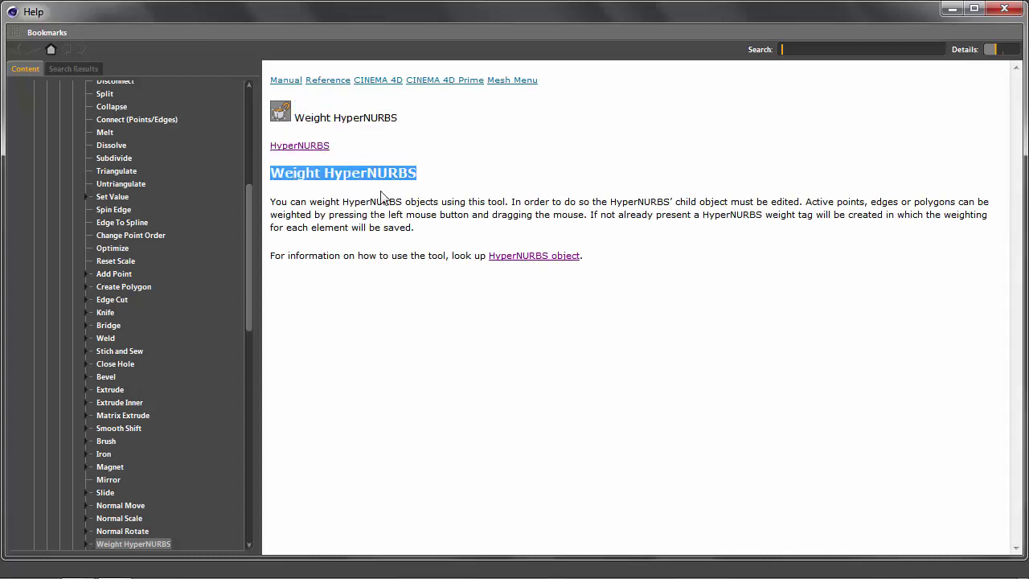
left_click_drag(271, 201, 497, 202)
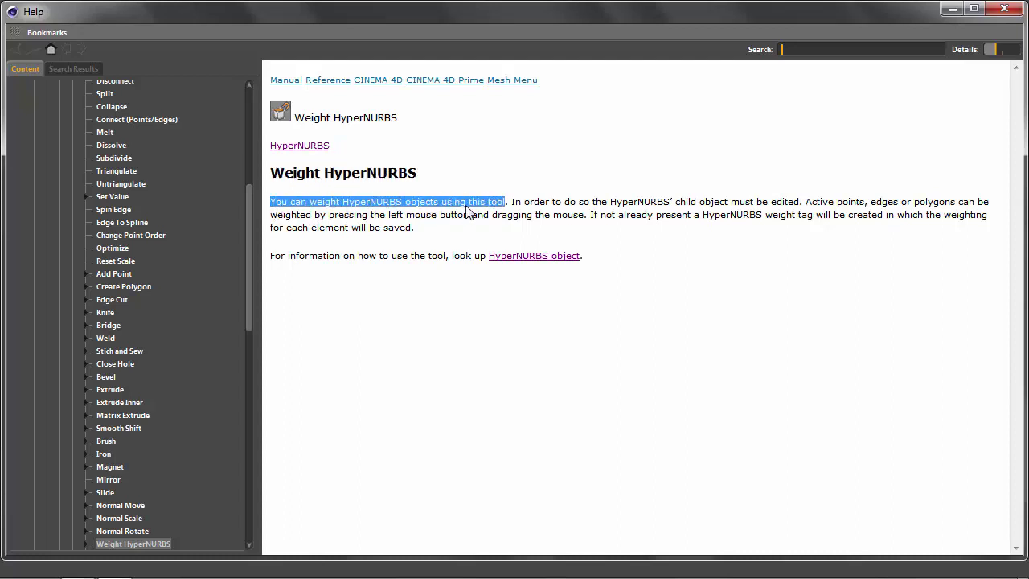
left_click_drag(511, 202, 798, 202)
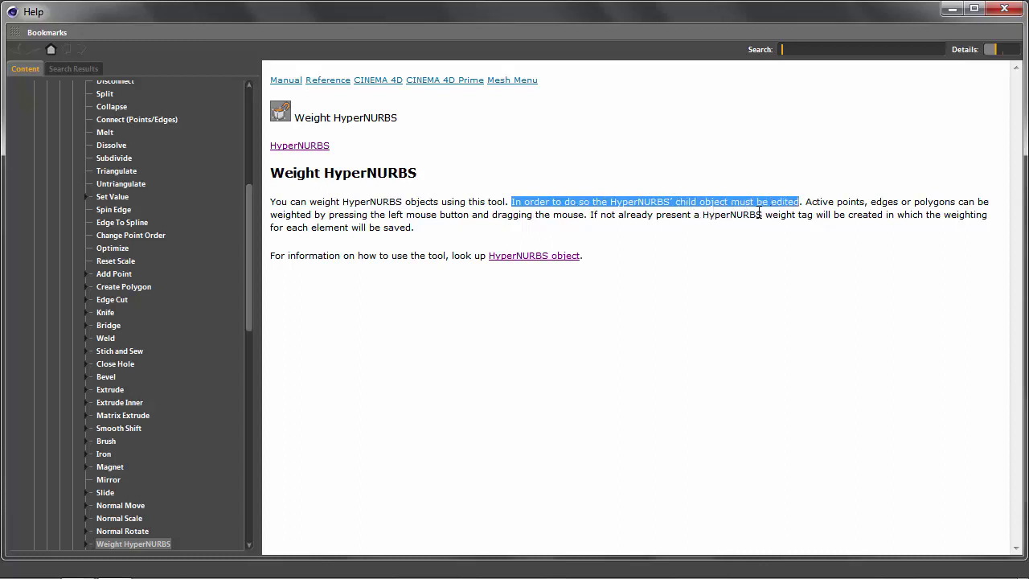
mouse_move(868, 202)
left_mouse_down()
mouse_move(989, 215)
mouse_move(580, 211)
left_mouse_up()
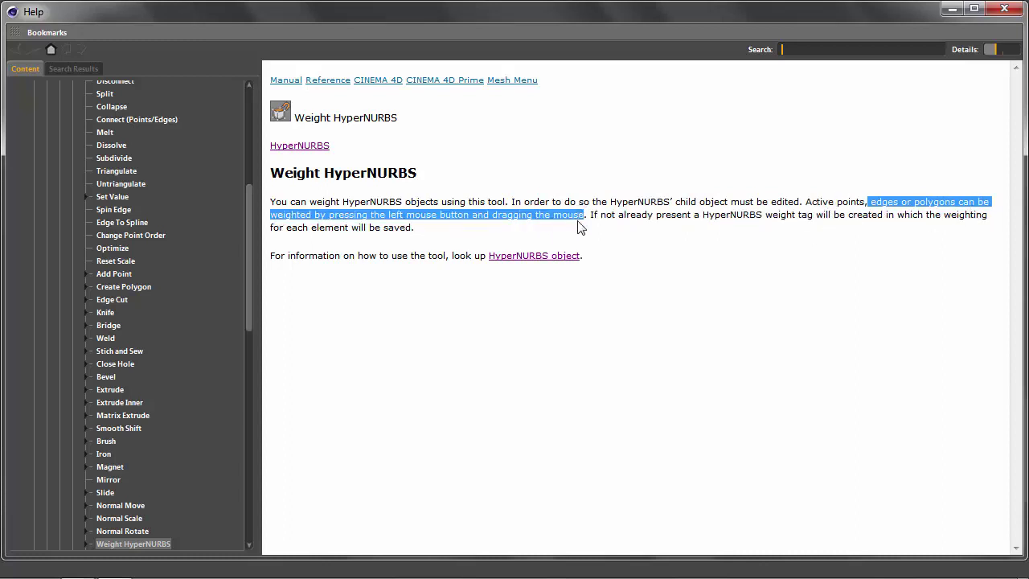
Highlight the weight tag note and usage reference, then follow the HyperNURBS object link
left_click_drag(590, 216, 616, 233)
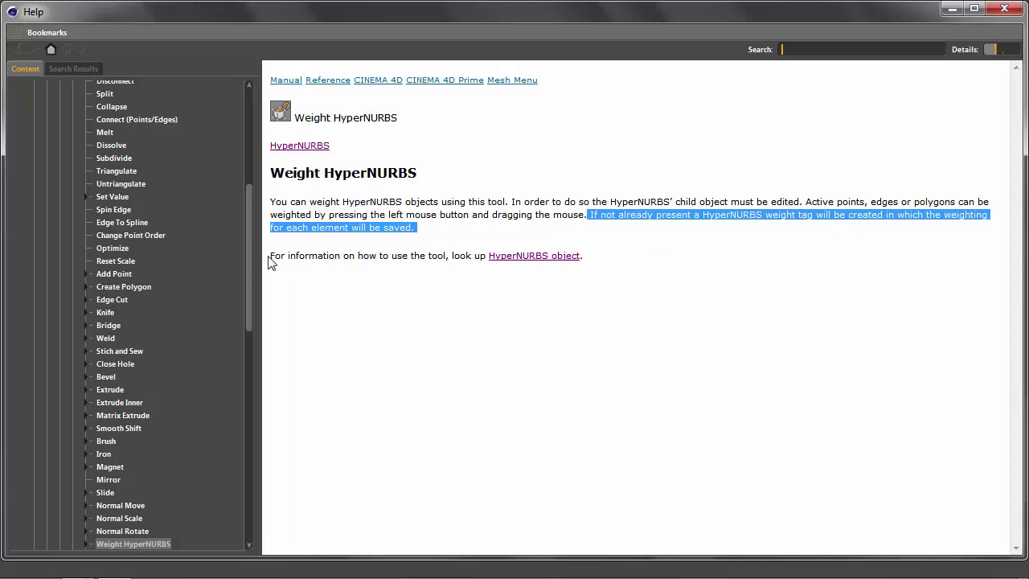
left_click_drag(271, 259, 547, 265)
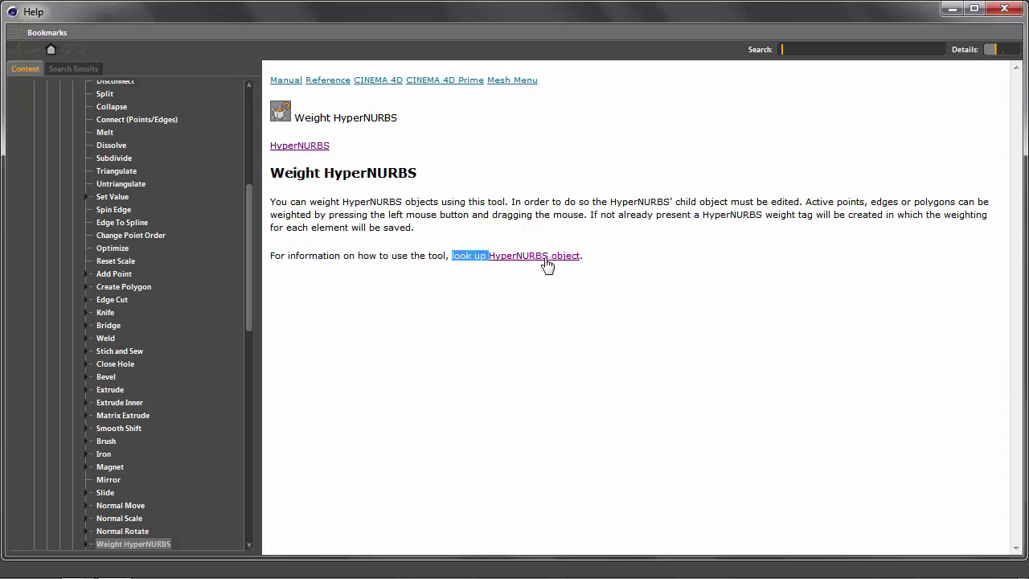
left_click_drag(585, 259, 506, 265)
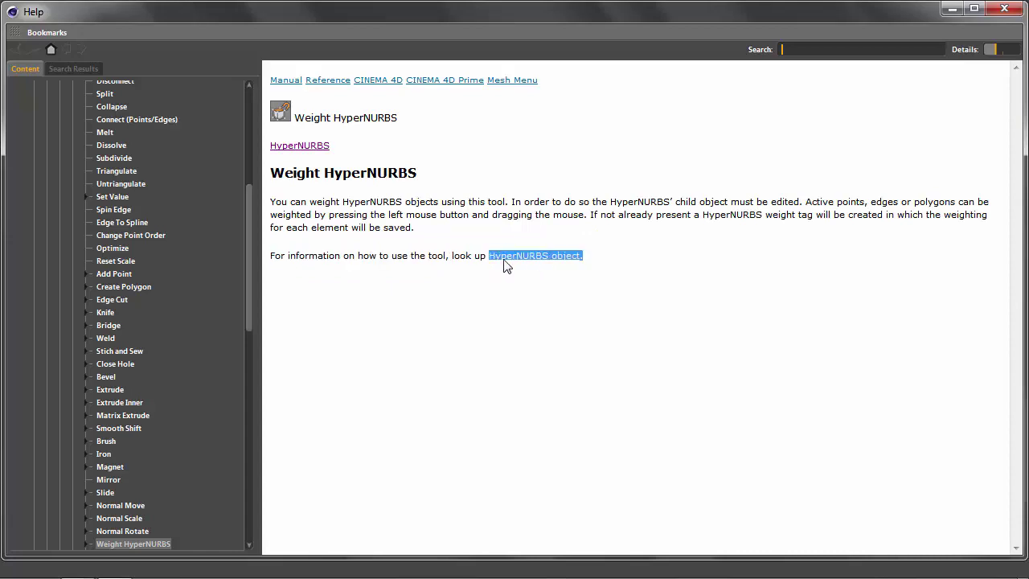
left_click(530, 271)
left_click(530, 257)
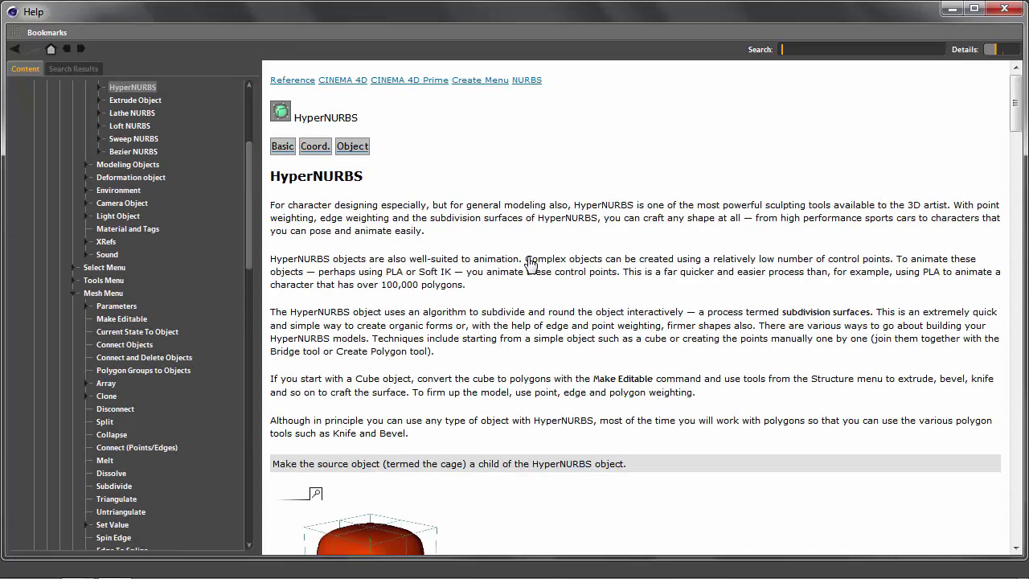
left_click_drag(360, 117, 297, 122)
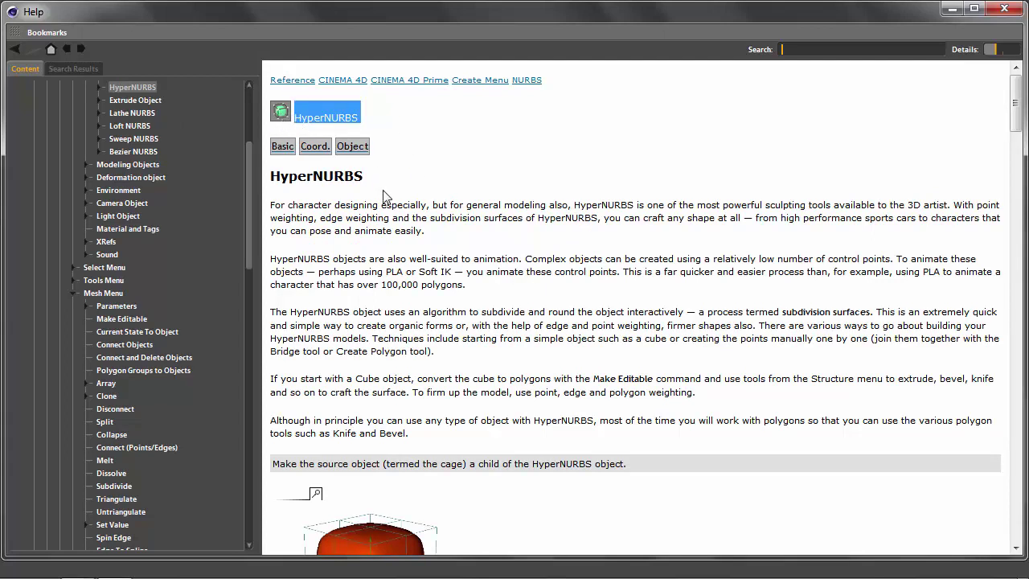
left_click_drag(272, 205, 949, 206)
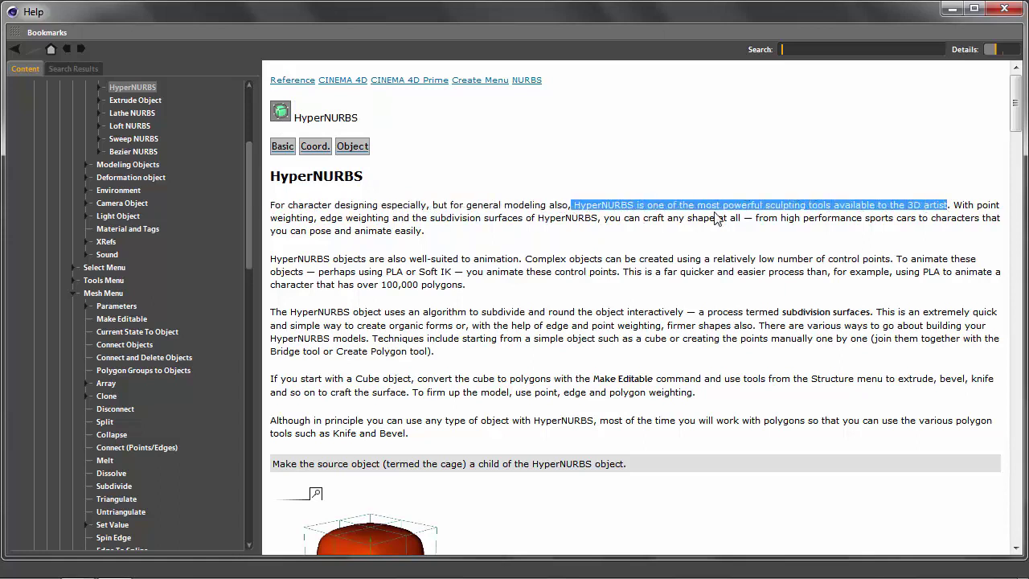
mouse_move(952, 205)
left_mouse_down()
mouse_move(991, 201)
mouse_move(1001, 233)
left_mouse_up()
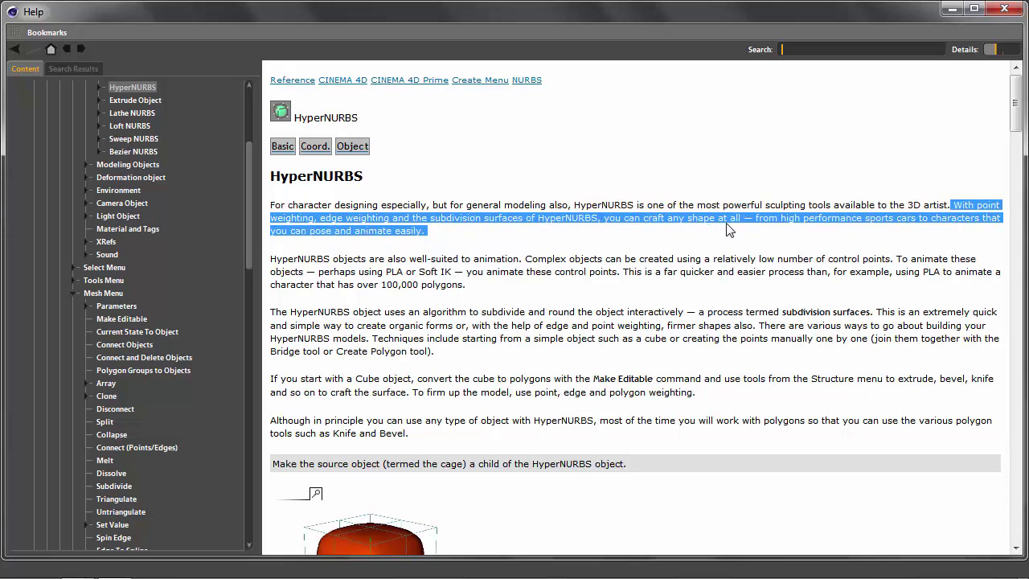
left_click(420, 245)
left_click_drag(368, 258, 505, 256)
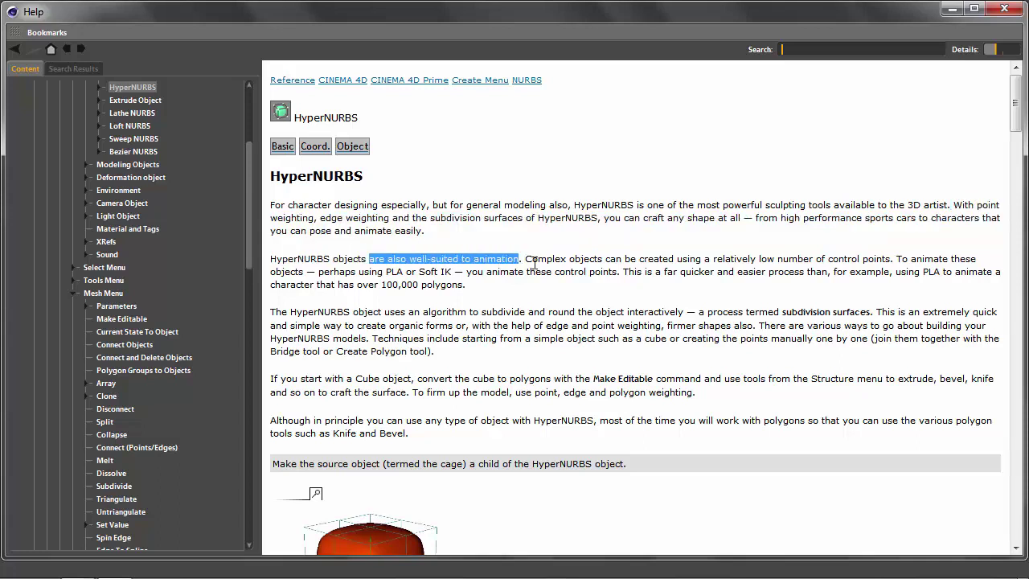
mouse_move(525, 258)
left_mouse_down()
mouse_move(981, 258)
mouse_move(990, 283)
left_mouse_up()
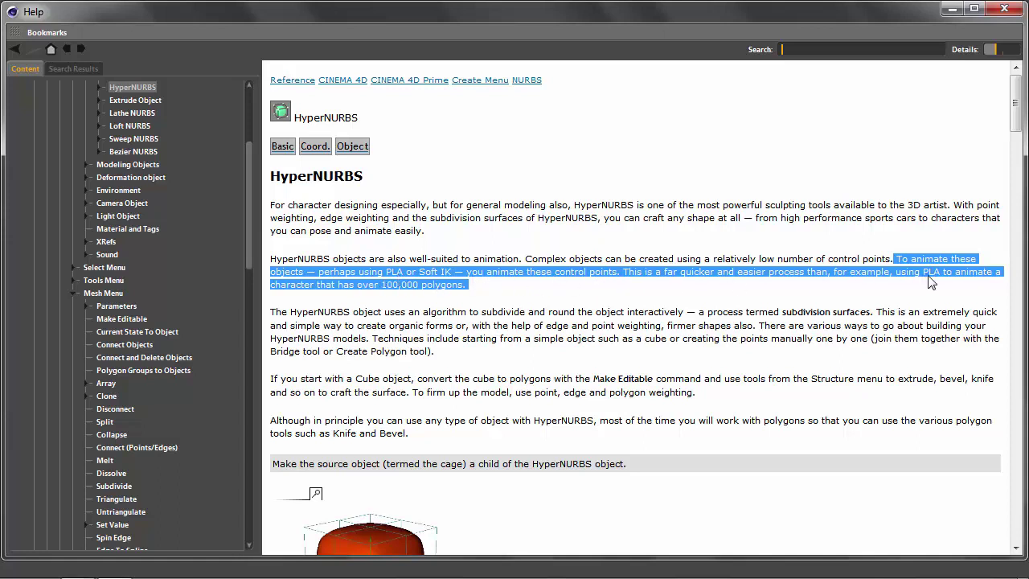
left_click(466, 299)
mouse_move(463, 286)
left_mouse_down()
mouse_move(390, 287)
mouse_move(354, 312)
mouse_move(278, 316)
left_mouse_up()
left_click_drag(384, 312, 685, 312)
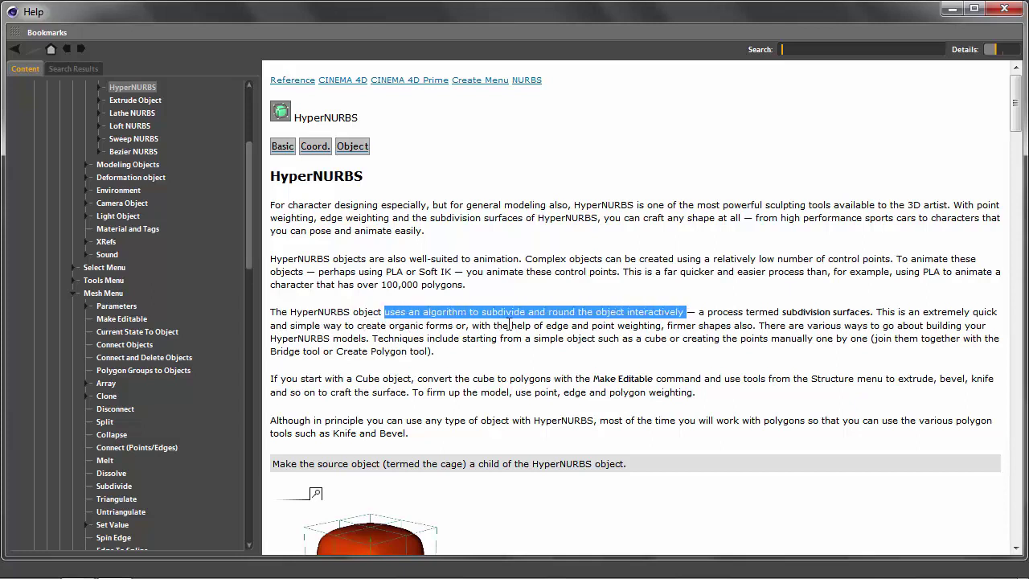
Highlight the HyperNURBS sentences on the algorithm, organic forms, weighting and model-building techniques
left_click(435, 312)
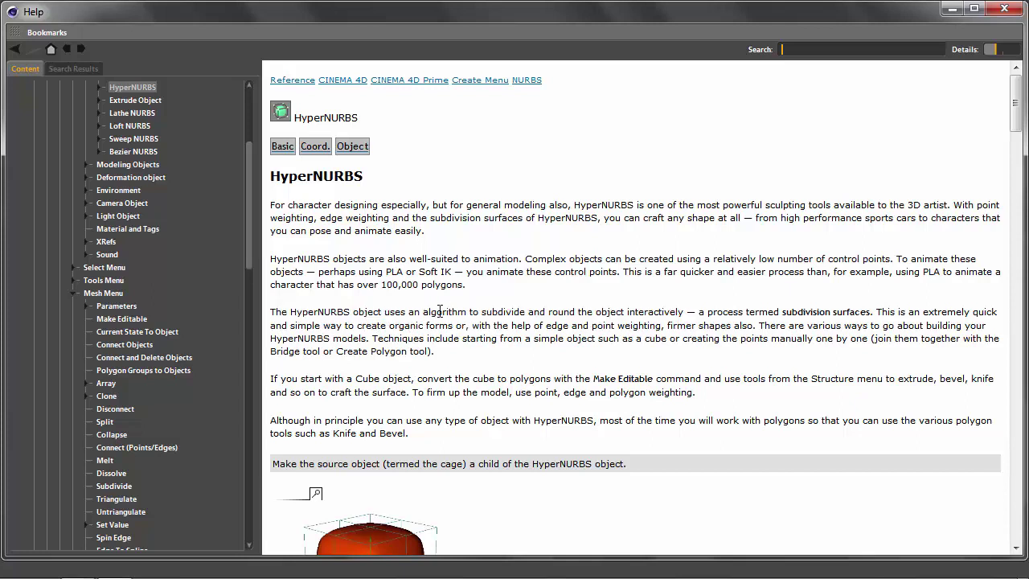
double_click(440, 312)
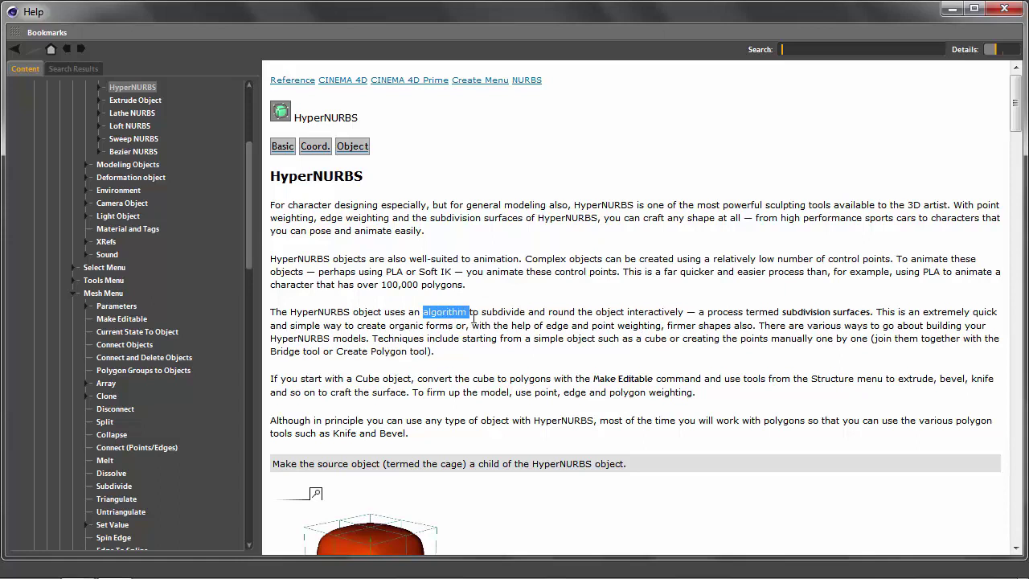
mouse_move(698, 313)
left_mouse_down()
mouse_move(869, 310)
mouse_move(765, 328)
left_mouse_up()
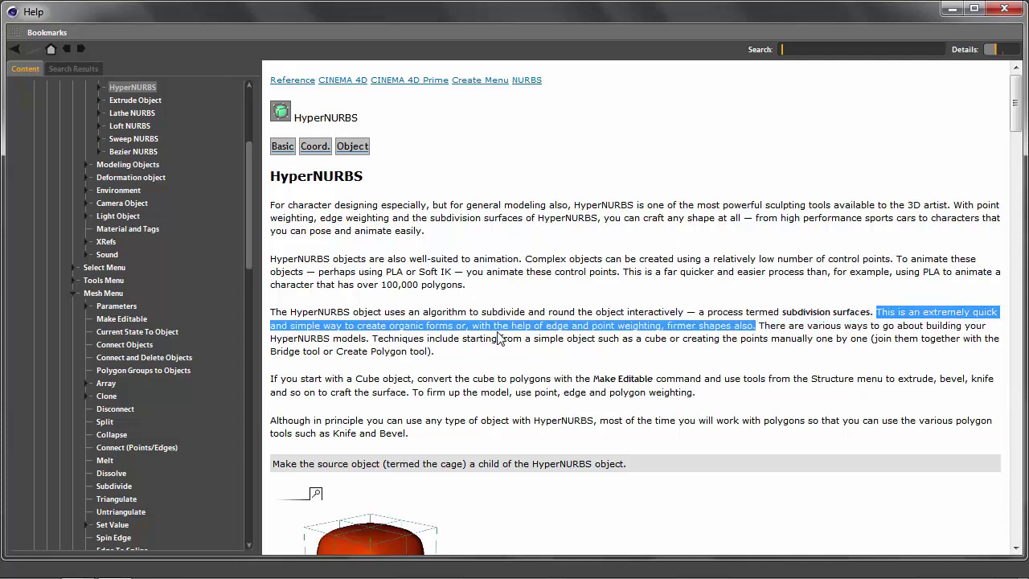
left_click_drag(662, 328, 473, 328)
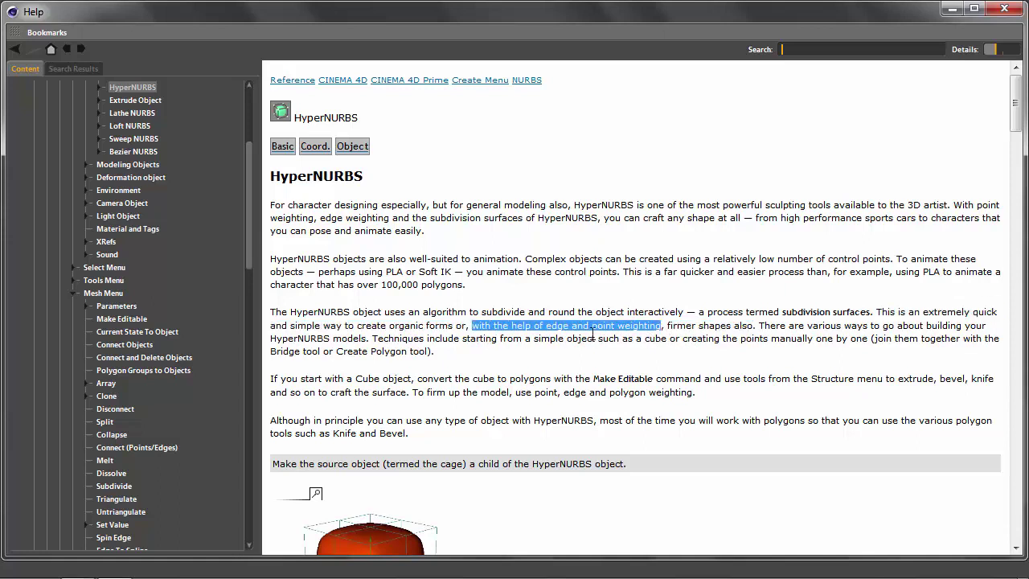
mouse_move(759, 326)
left_mouse_down()
mouse_move(378, 350)
mouse_move(370, 338)
left_mouse_up()
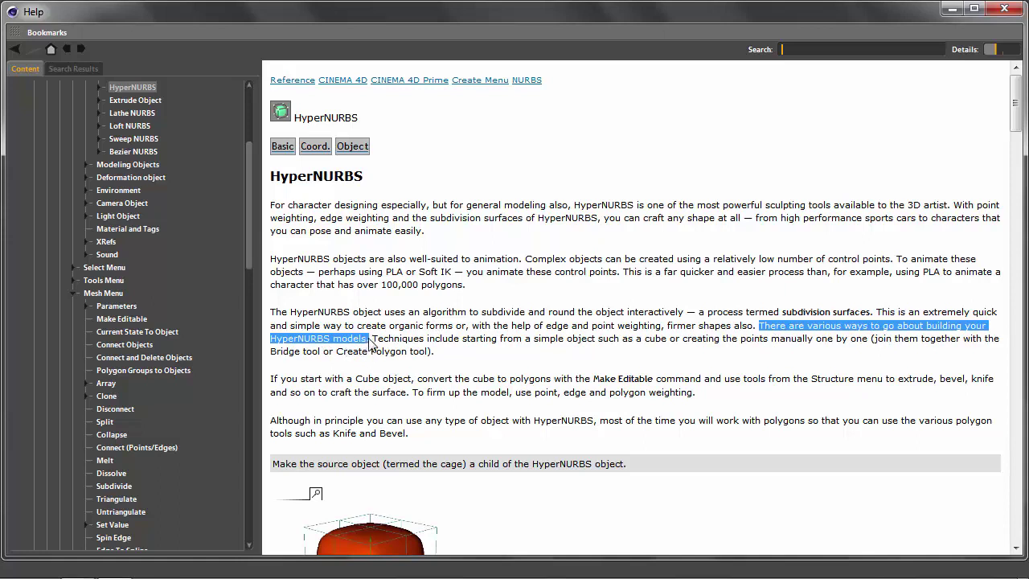
left_click_drag(372, 339, 851, 353)
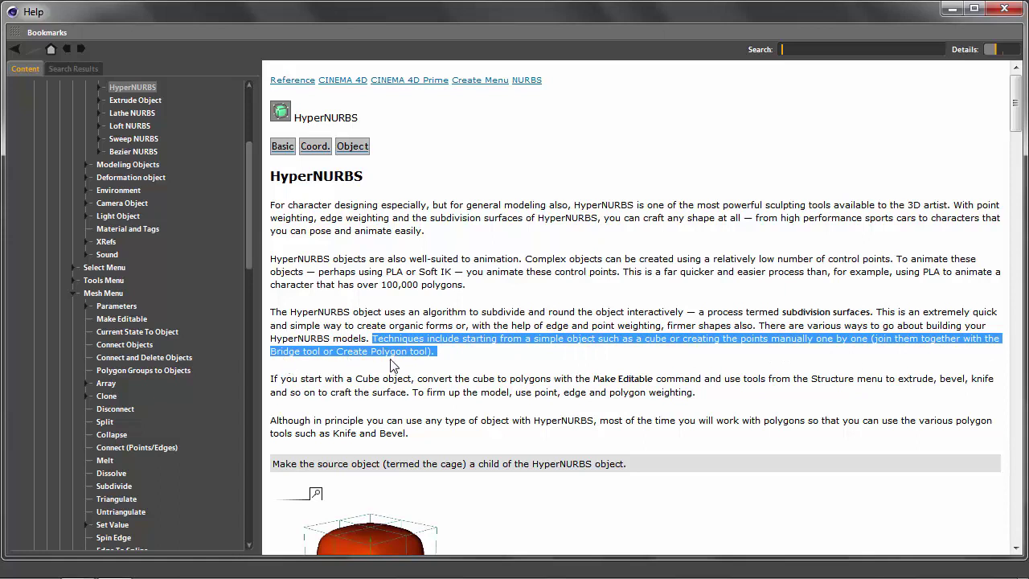
Highlight the Cube-conversion, bevel/knife/weighting and polygon-tools notes, then scroll to the cage illustrations
left_click_drag(411, 378, 270, 379)
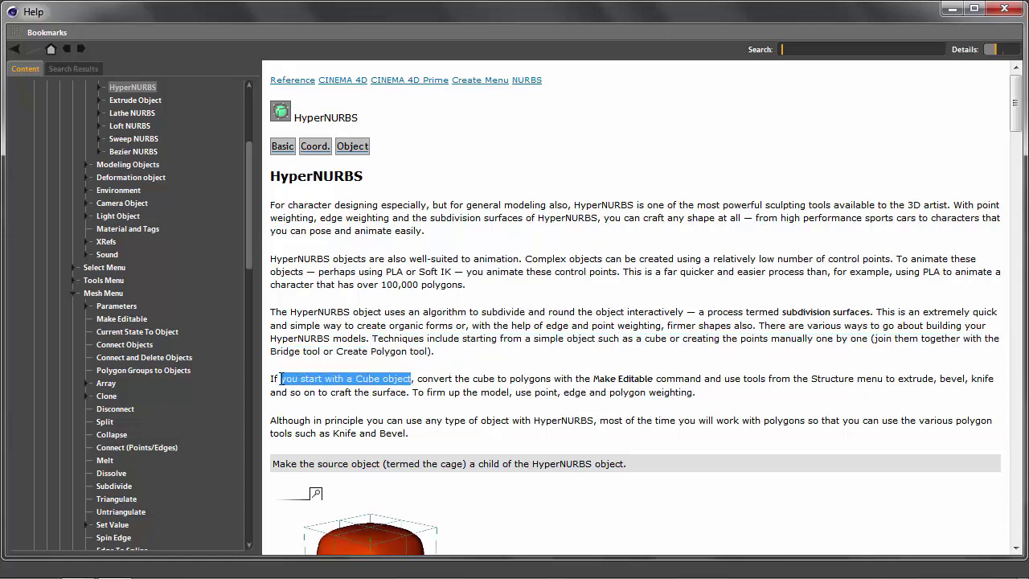
left_click_drag(413, 378, 932, 378)
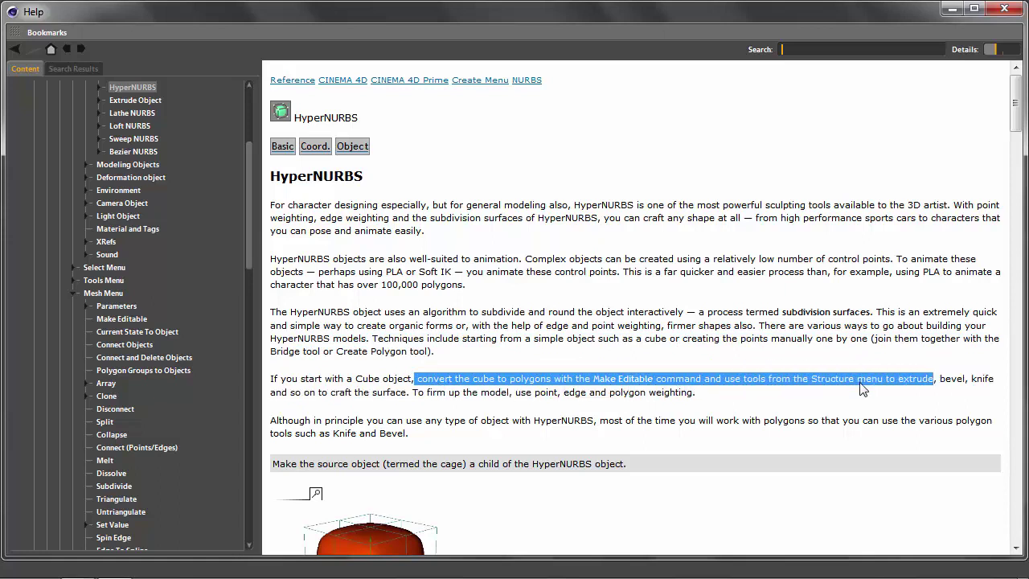
left_click_drag(938, 378, 999, 389)
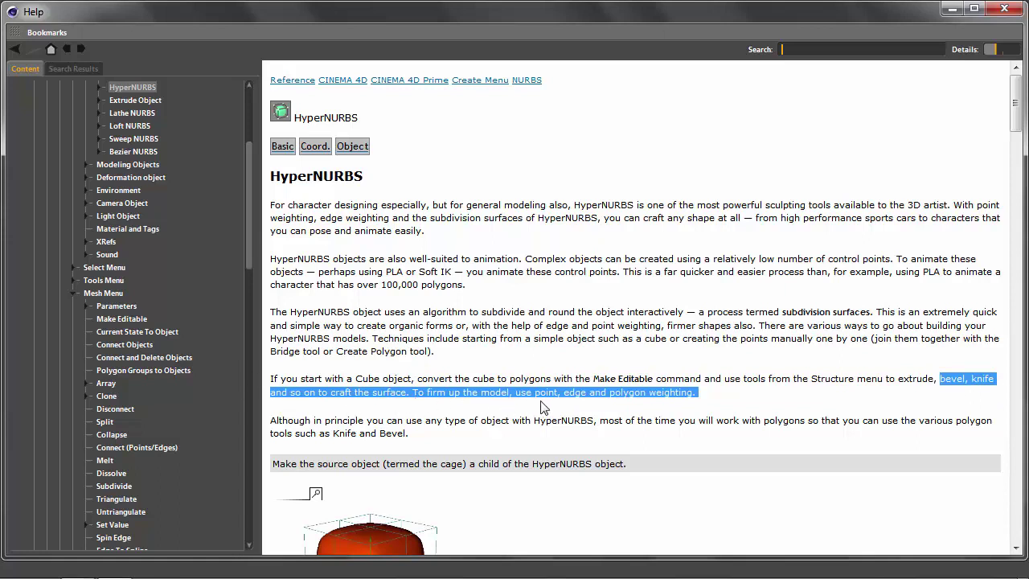
left_click(697, 399)
left_click_drag(696, 394, 517, 396)
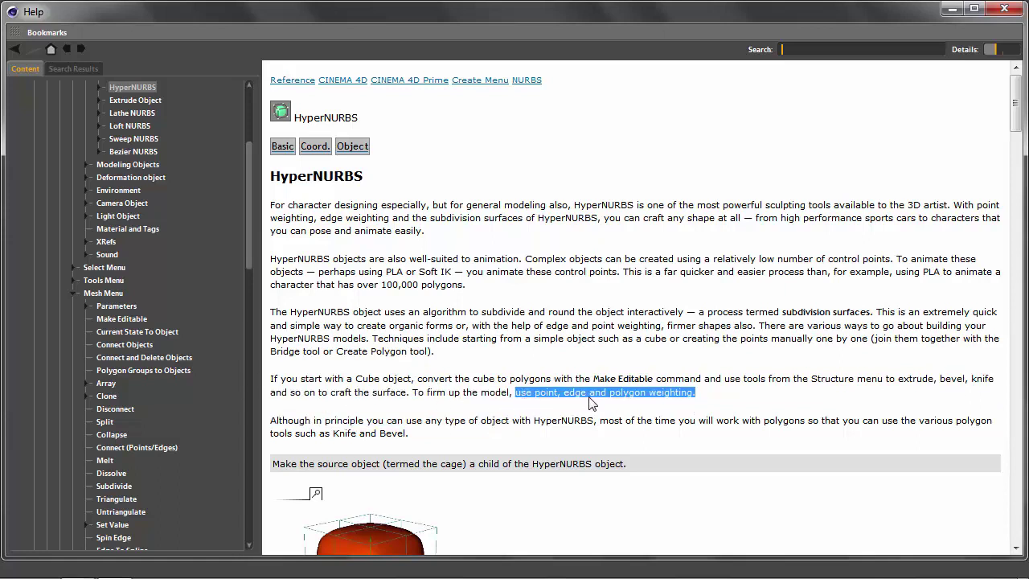
mouse_move(272, 419)
left_mouse_down()
mouse_move(594, 422)
mouse_move(603, 432)
left_mouse_up()
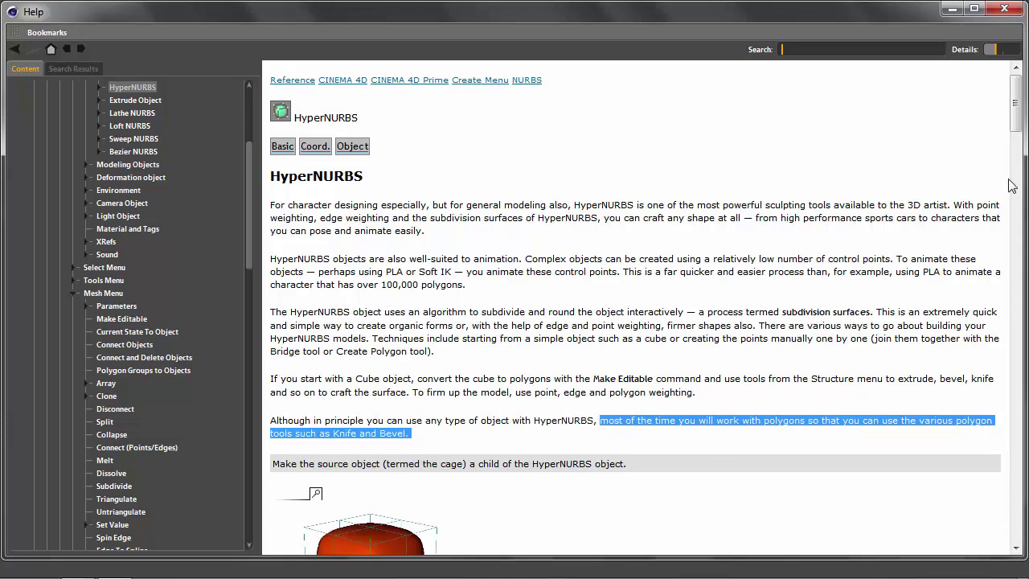
left_click_drag(1017, 131, 1024, 168)
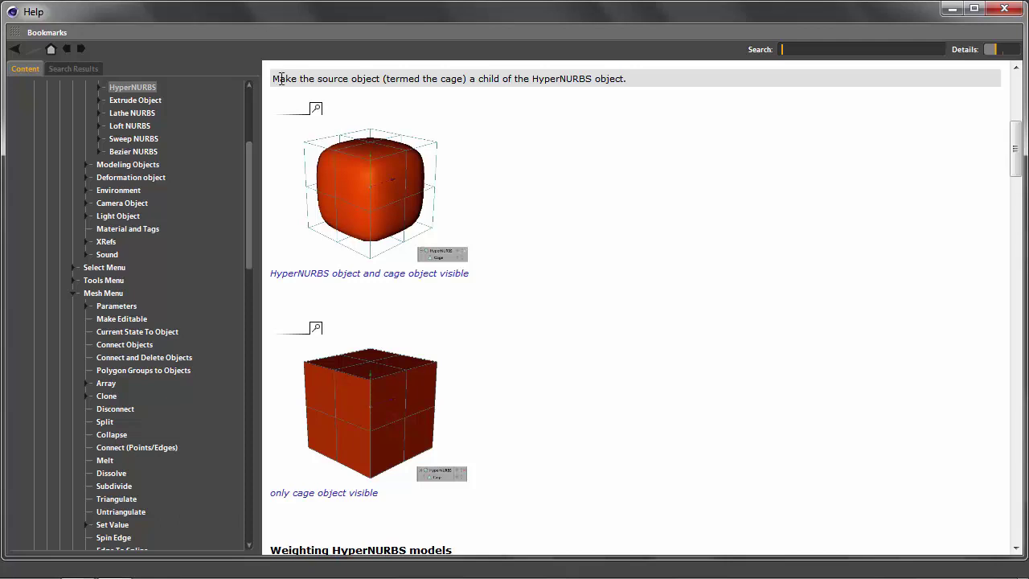
left_click_drag(273, 79, 624, 81)
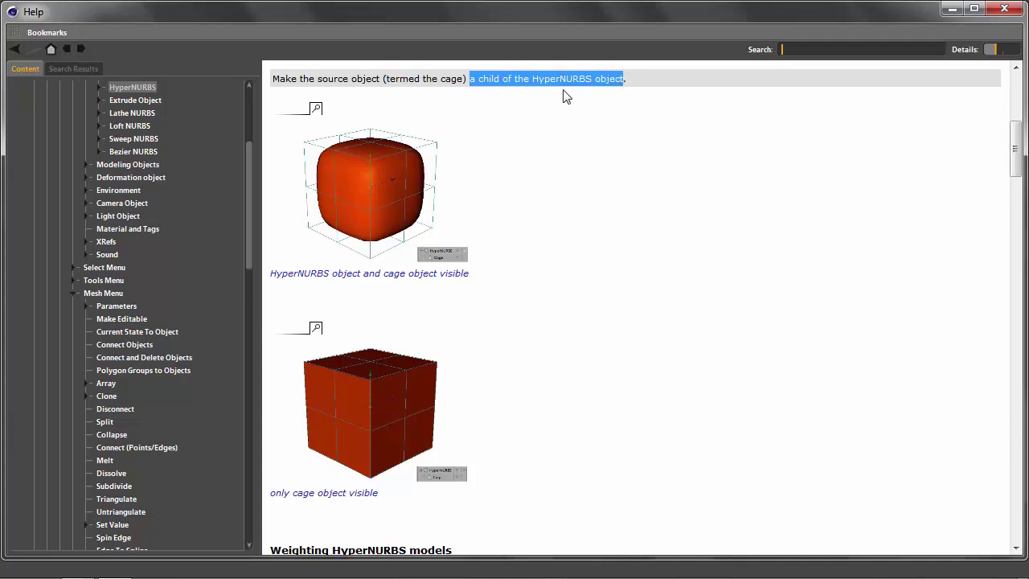
left_click(387, 182)
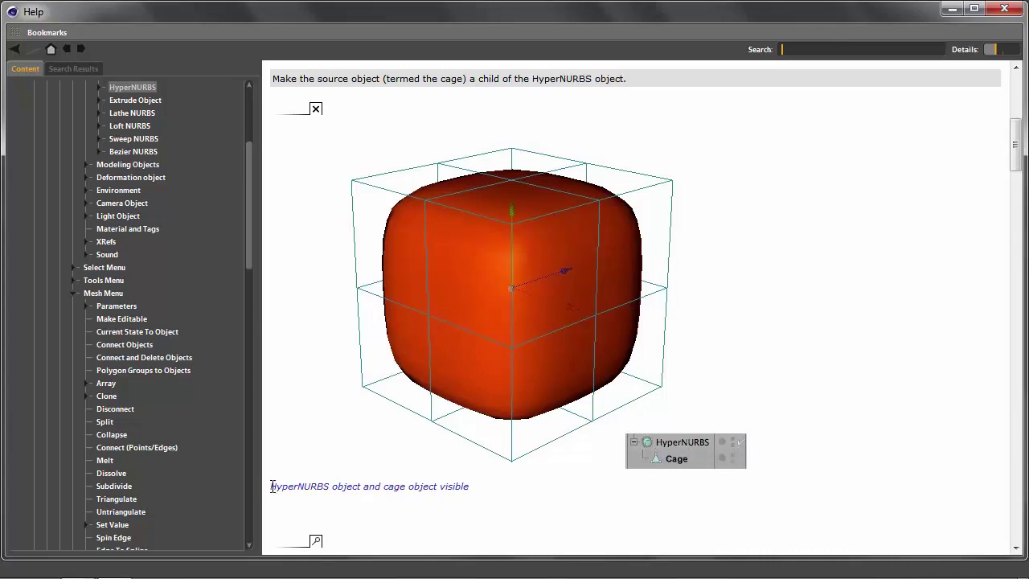
triple_click(302, 488)
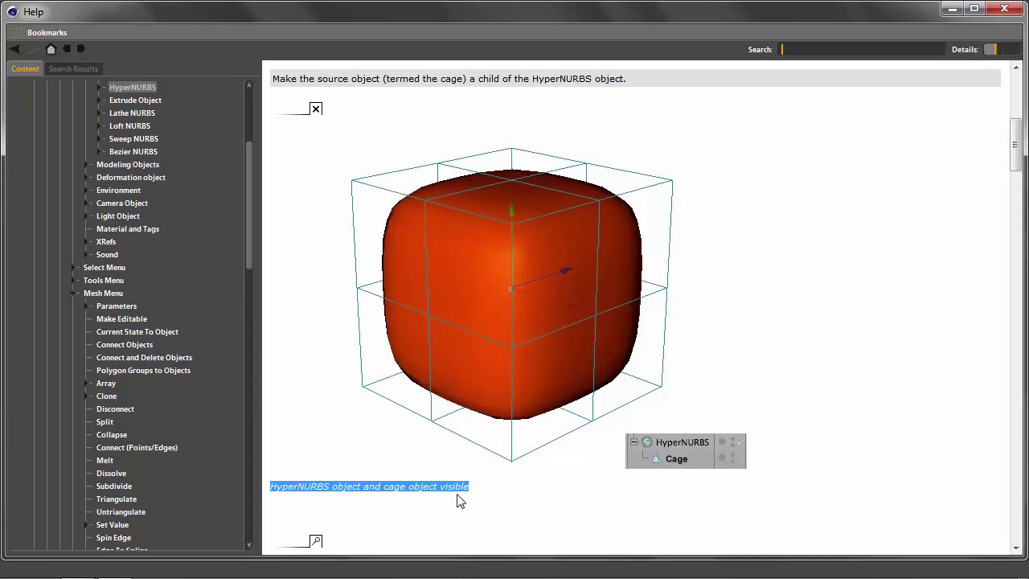
left_click_drag(1018, 165, 1024, 208)
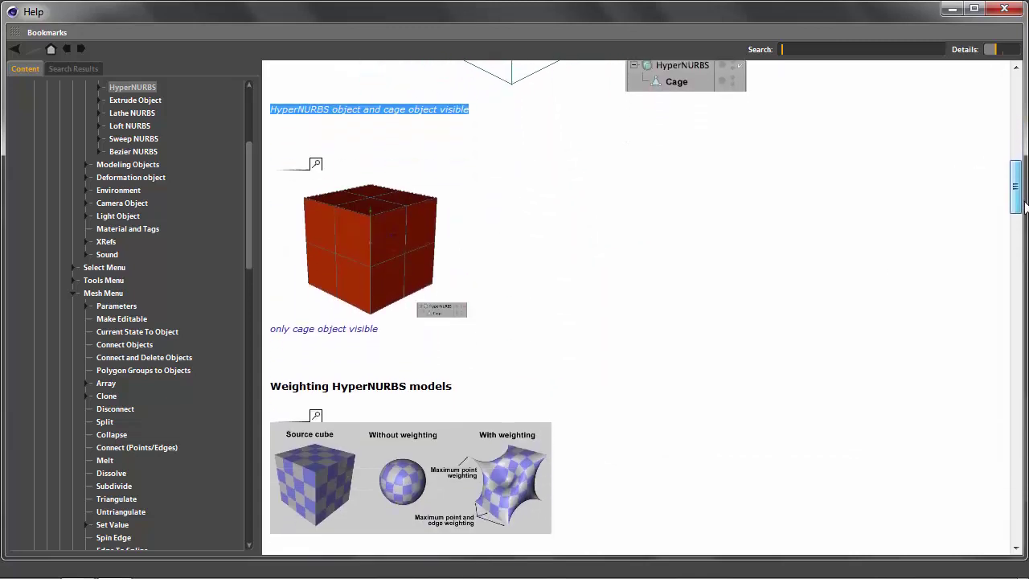
left_click(369, 179)
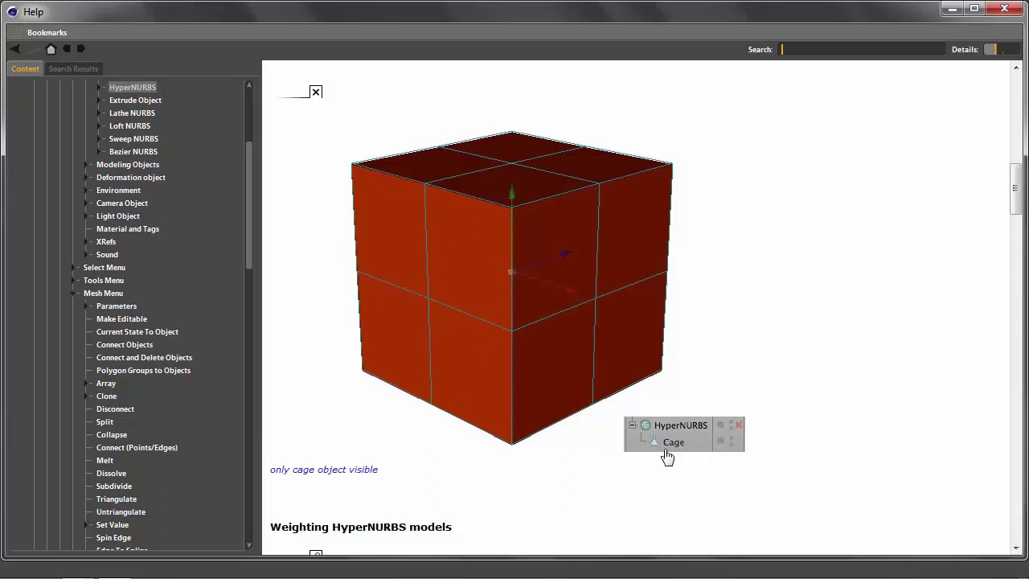
triple_click(287, 470)
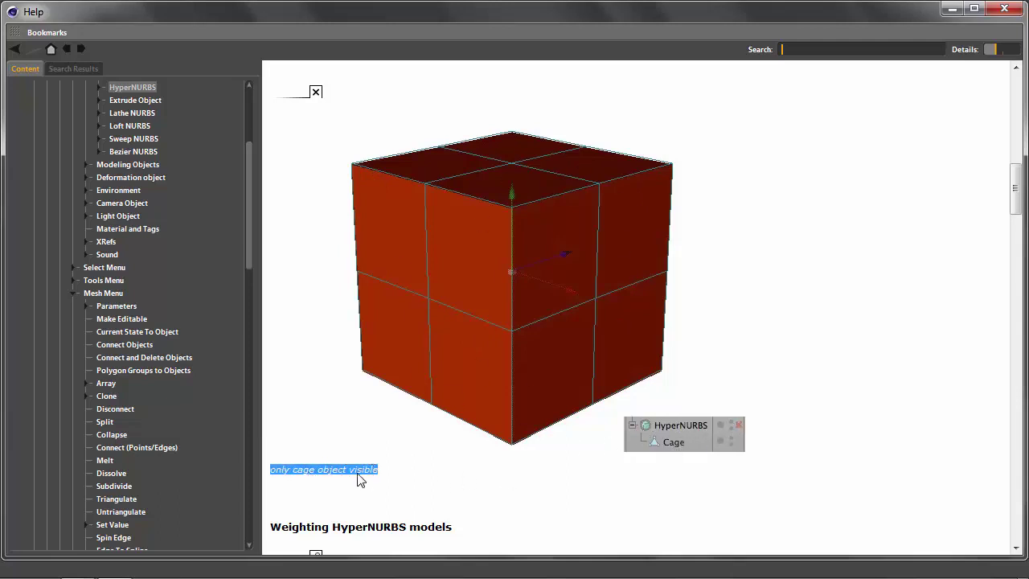
left_click(530, 286)
left_click_drag(1016, 197, 1016, 163)
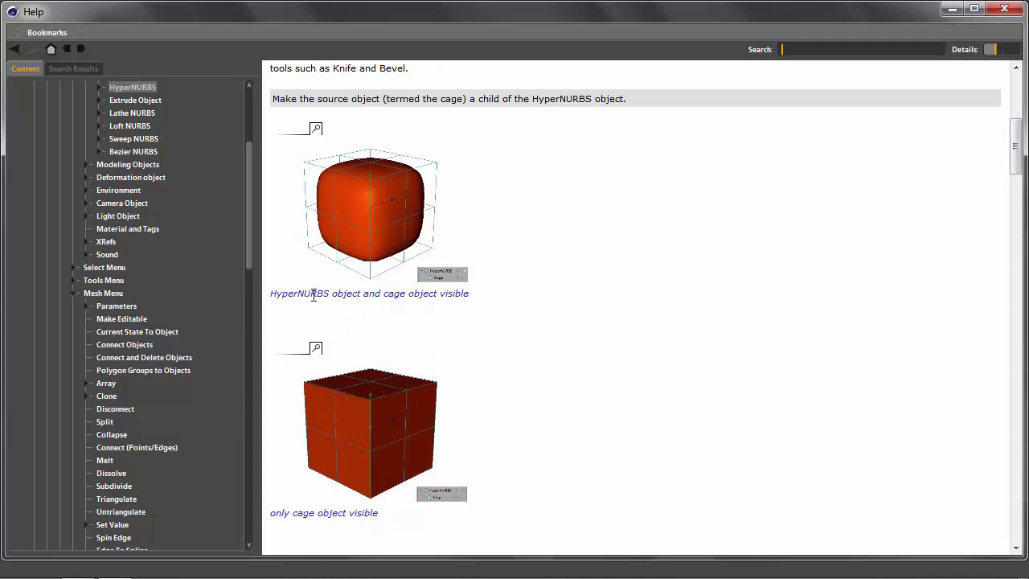
left_click_drag(272, 294, 504, 303)
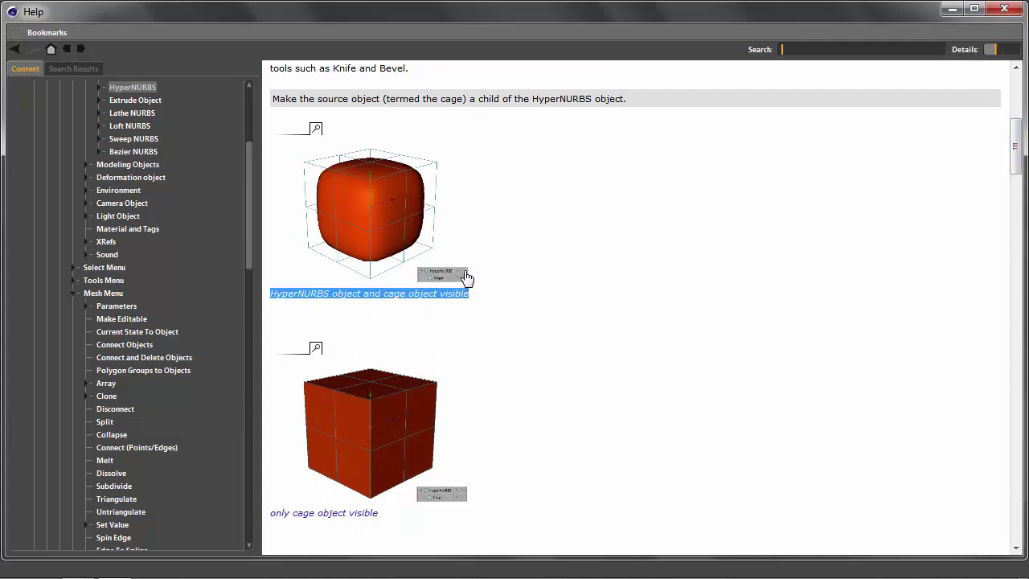
left_click_drag(272, 512, 379, 515)
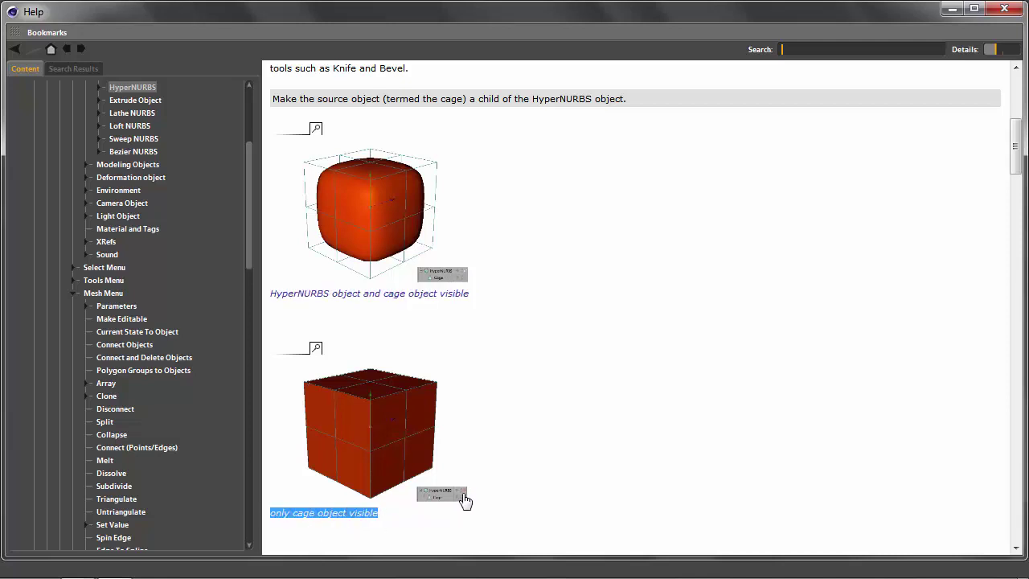
Bring up Weighting HyperNURBS models, enlarge its comparison image, and narrow the contents tree
left_click_drag(1014, 155, 1017, 206)
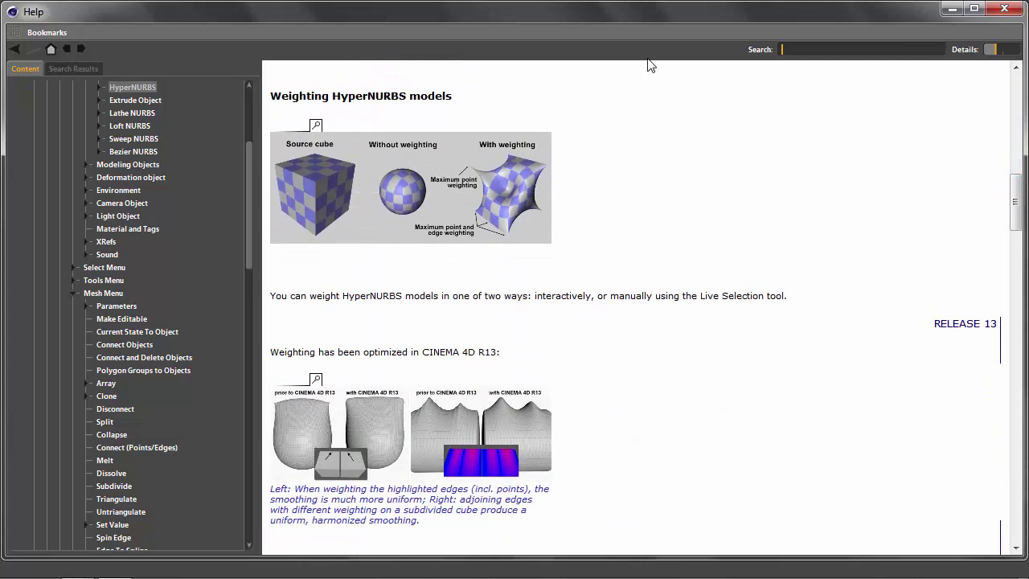
left_click_drag(462, 109, 295, 104)
left_click(424, 206)
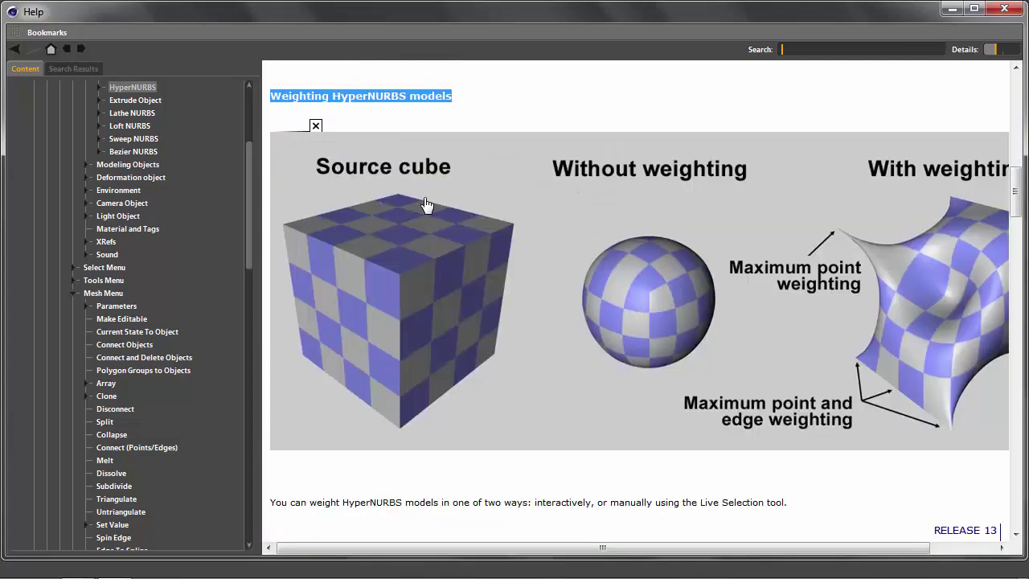
left_click_drag(260, 275, 186, 274)
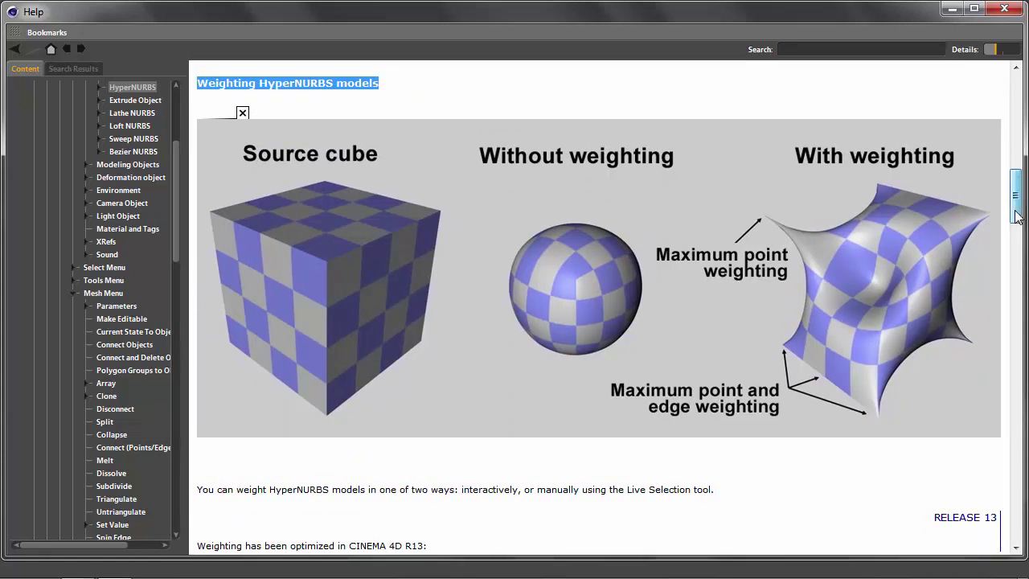
left_click_drag(1017, 214, 1017, 209)
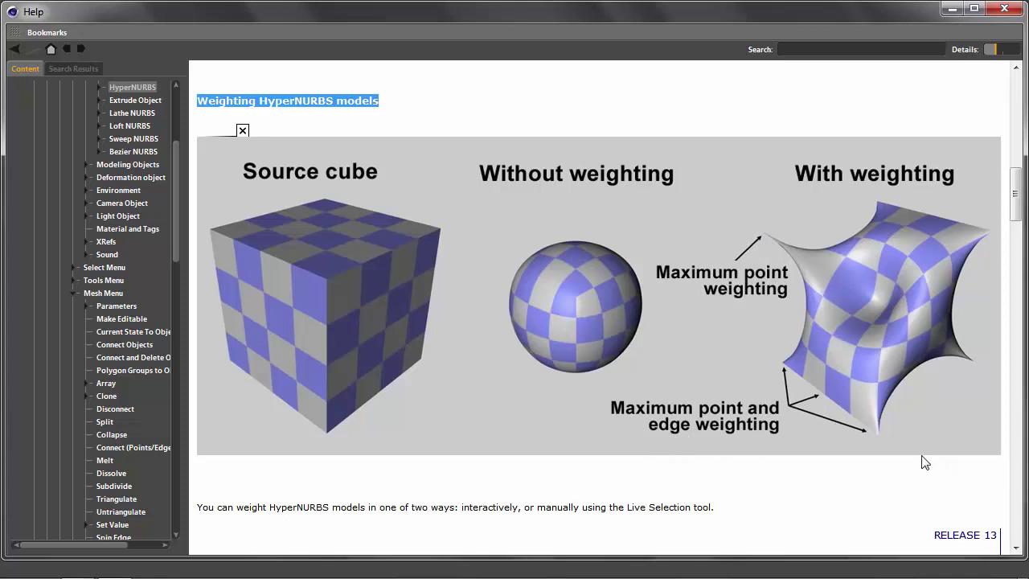
Highlight the weighting methods and Live Selection text, shrink the image, and highlight the R13 optimization line
left_click_drag(200, 508, 458, 505)
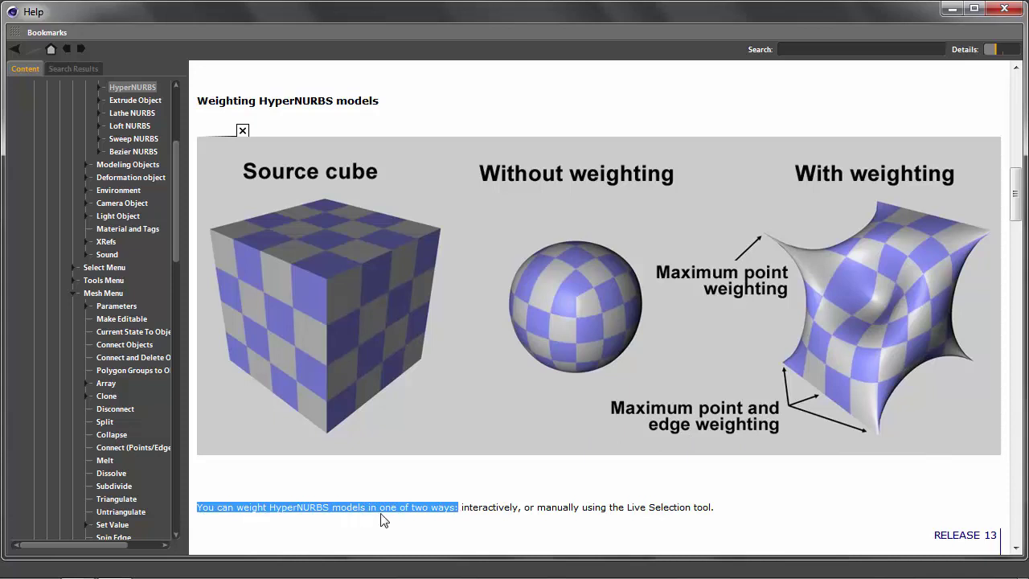
double_click(470, 507)
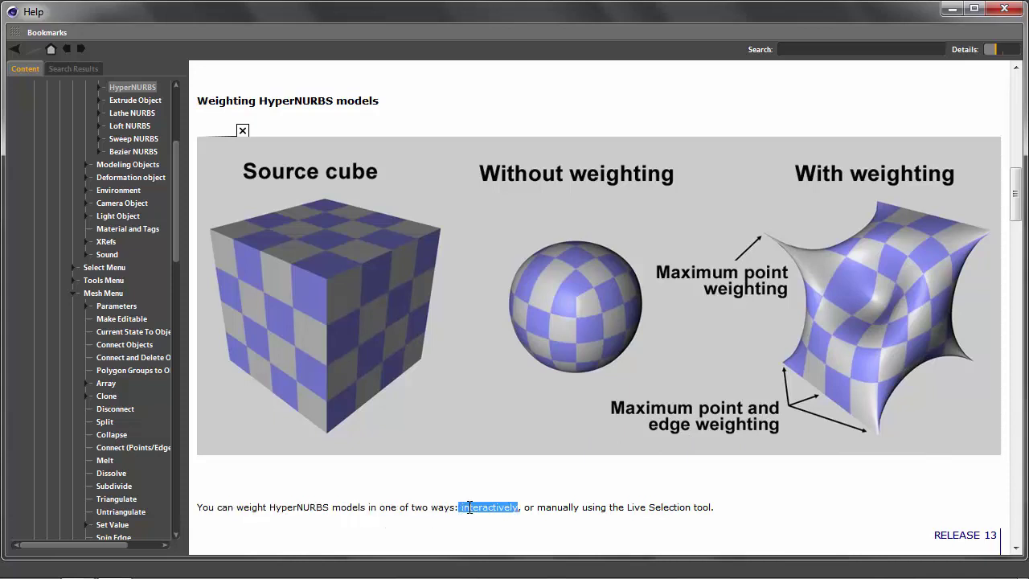
double_click(531, 509)
left_click_drag(536, 508, 725, 508)
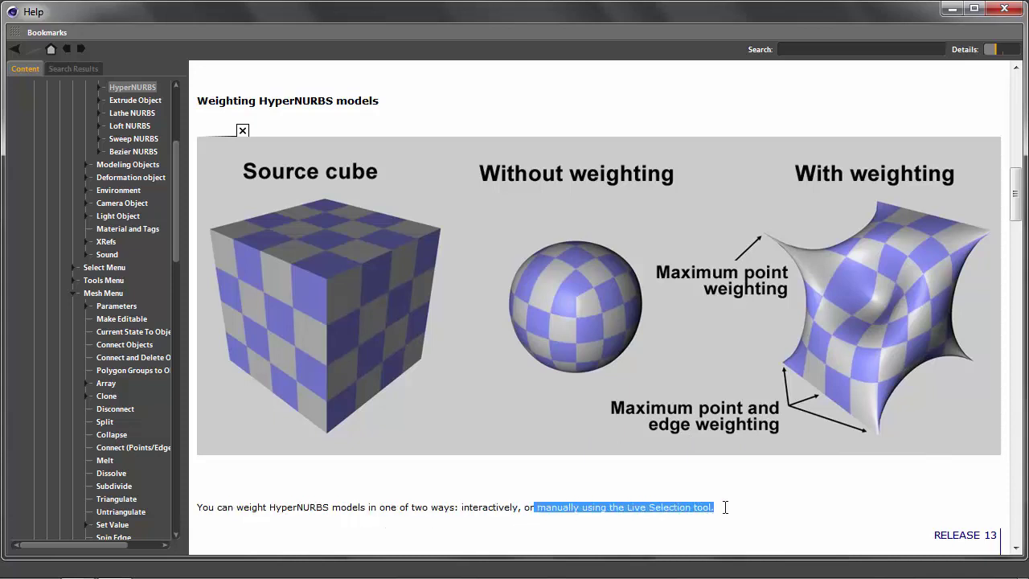
left_click(610, 512)
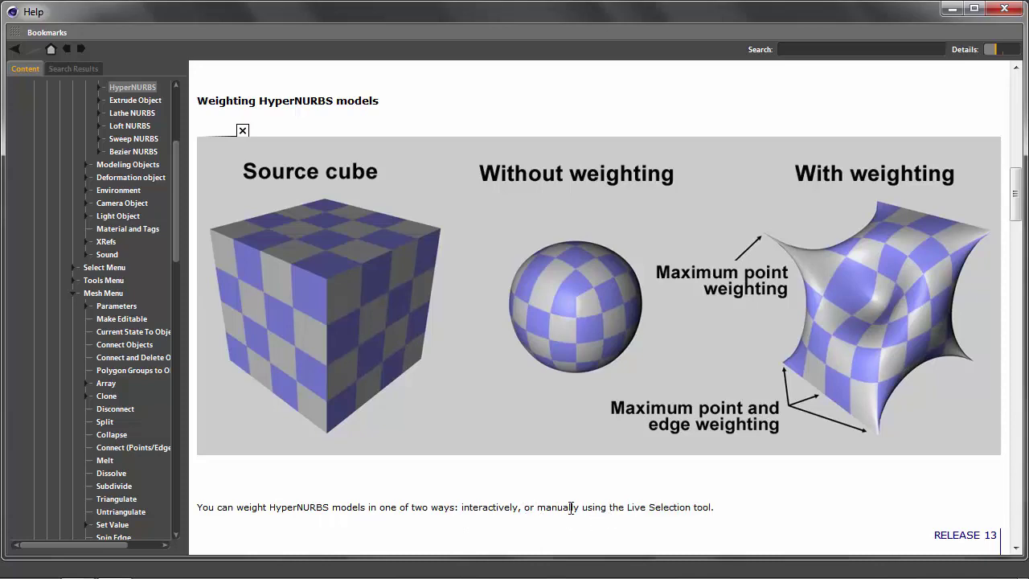
left_click_drag(537, 508, 716, 508)
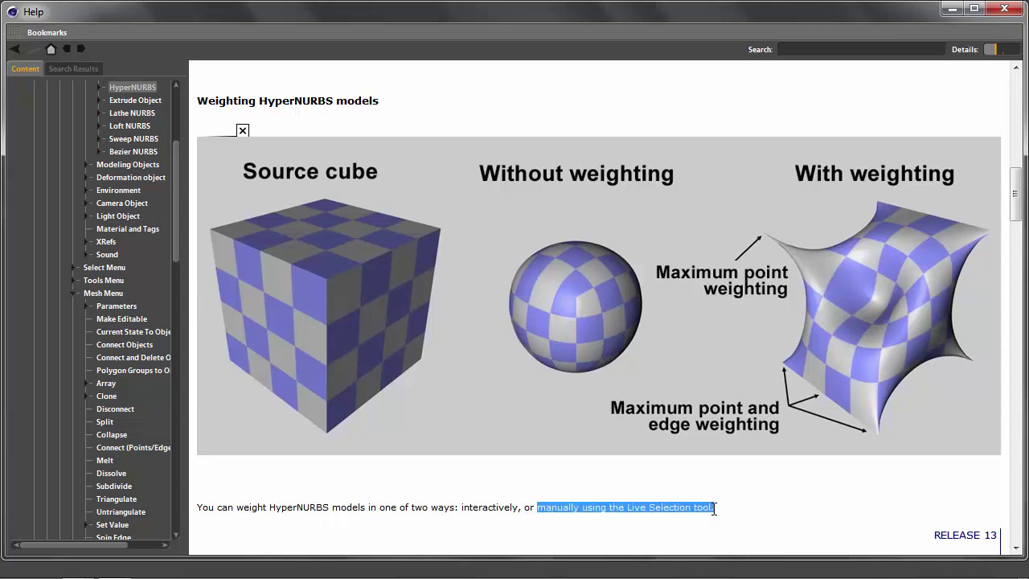
left_click(524, 393)
scroll(523, 393, "down", 2)
left_click_drag(198, 283, 424, 283)
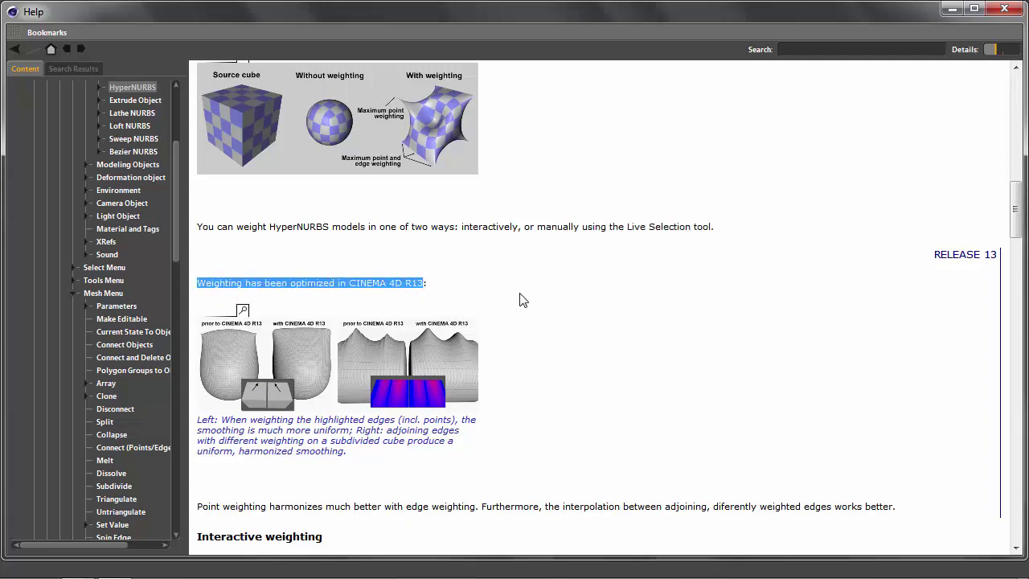
Enlarge the R13 weighting comparison image and narrow the contents tree slightly more
scroll(563, 298, "down", 2)
left_click(314, 305)
scroll(315, 306, "down", 2)
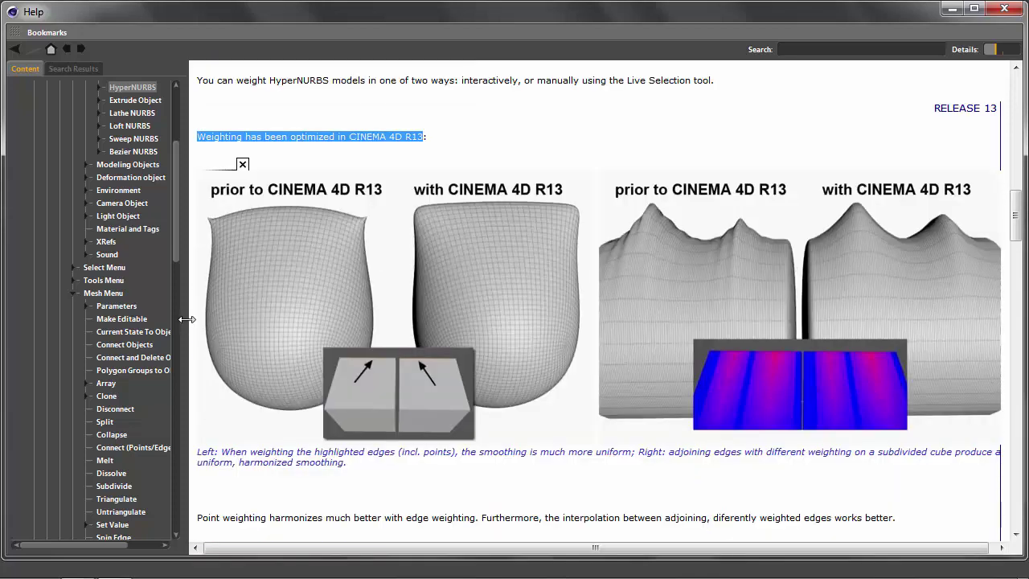
left_click_drag(186, 319, 174, 321)
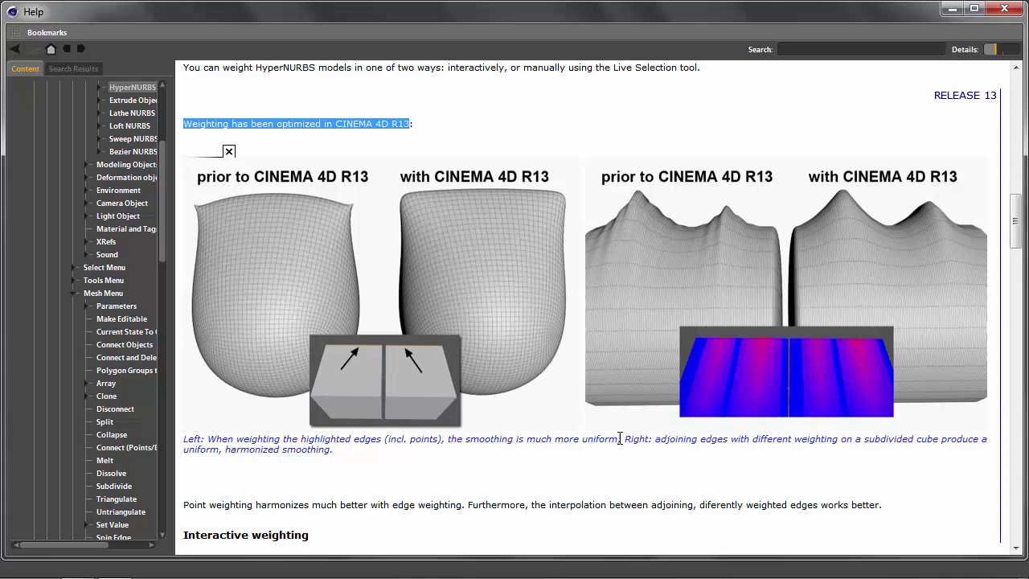
Highlight the image caption and point/edge weighting sentences, then scroll to Interactive weighting
left_click_drag(619, 439, 186, 438)
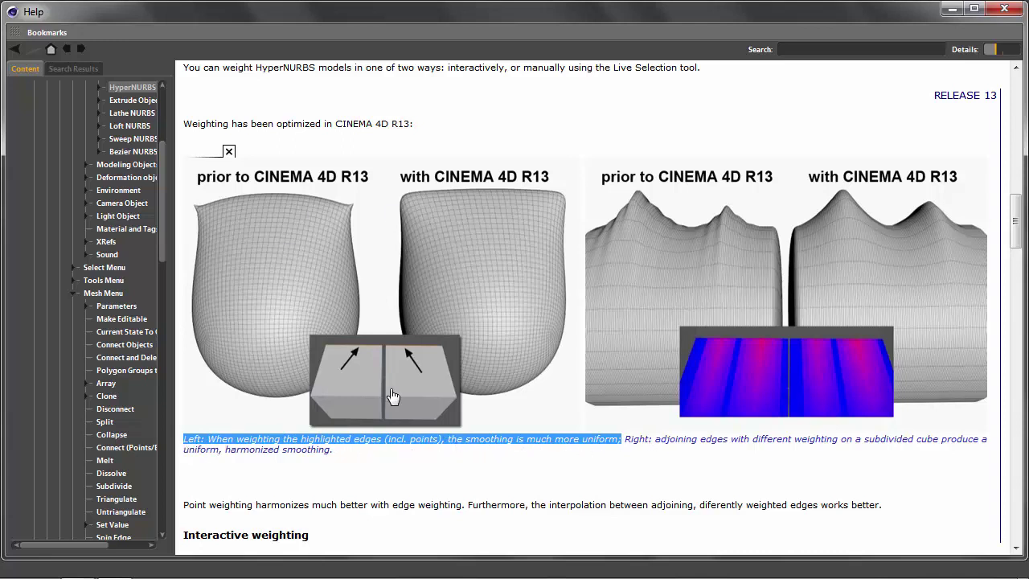
left_click_drag(624, 439, 872, 462)
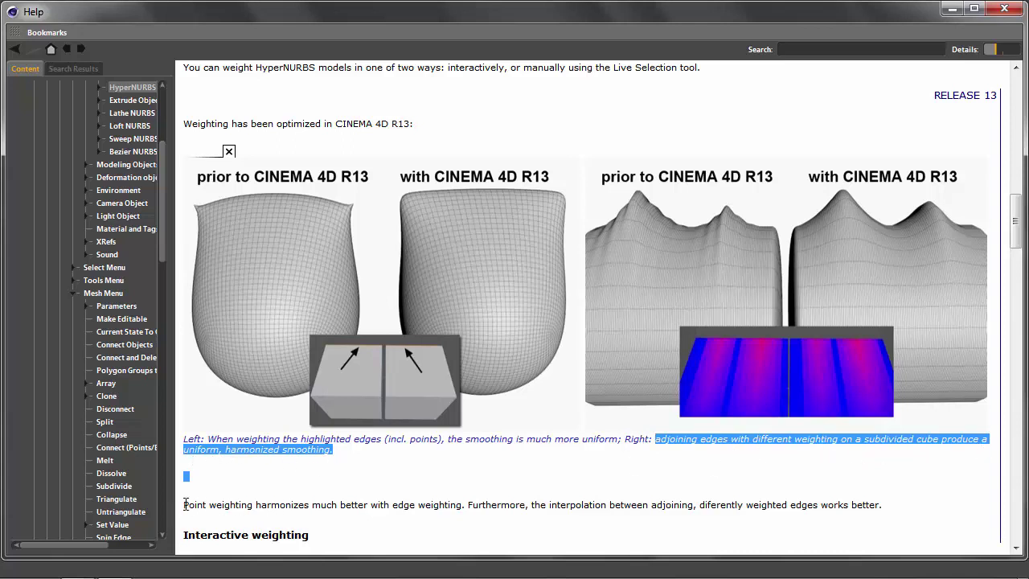
left_click_drag(183, 505, 462, 506)
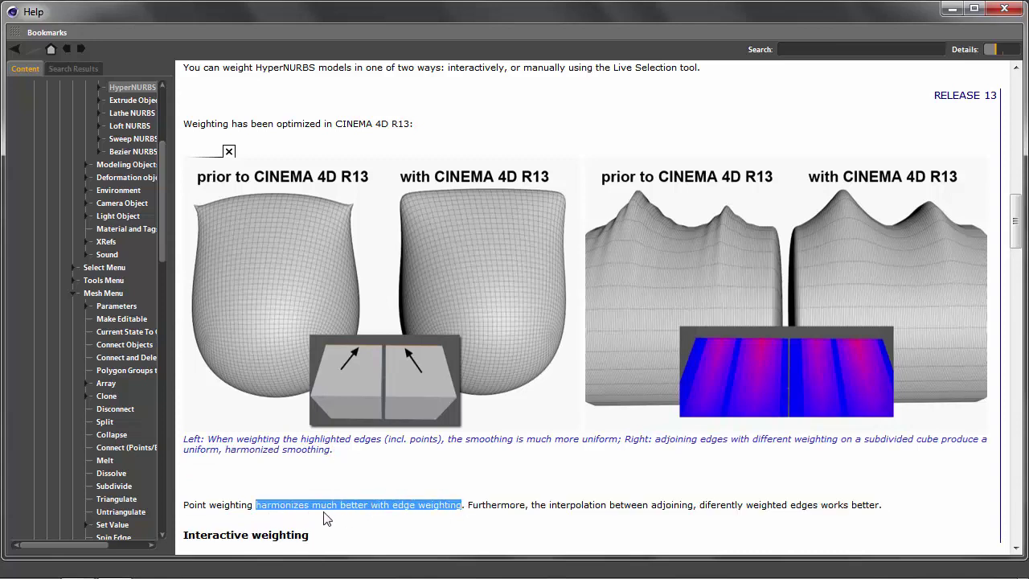
left_click_drag(467, 507, 878, 513)
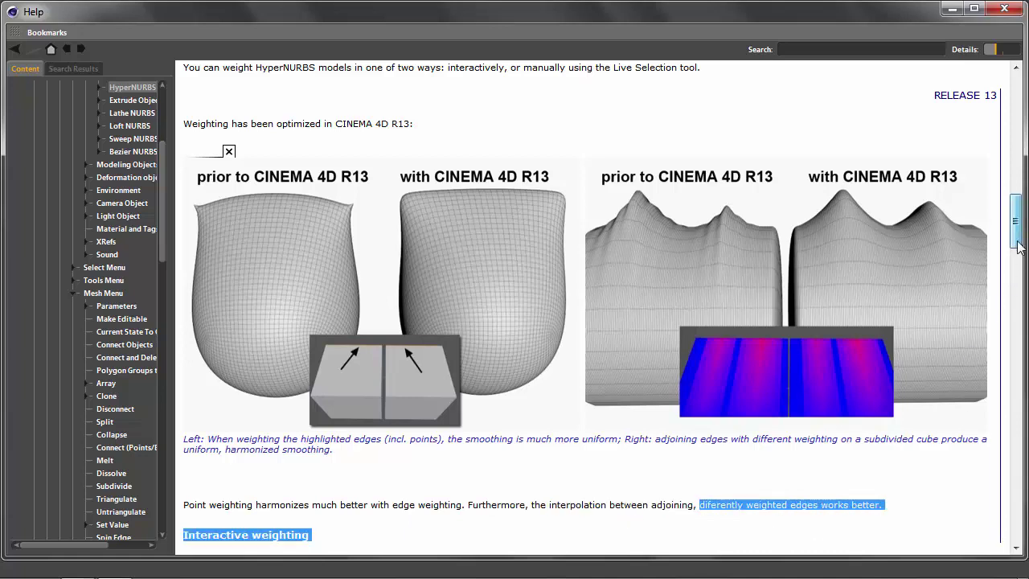
scroll(1016, 233, "down", 5)
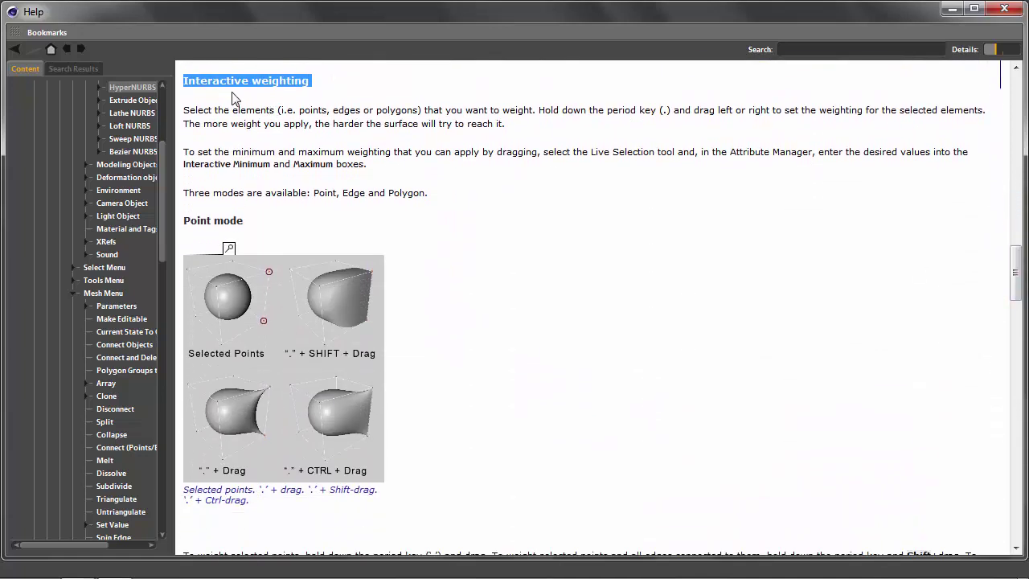
Highlight the instructions on selecting elements, dragging to weight, and setting Interactive Minimum/Maximum
left_click_drag(275, 110, 185, 112)
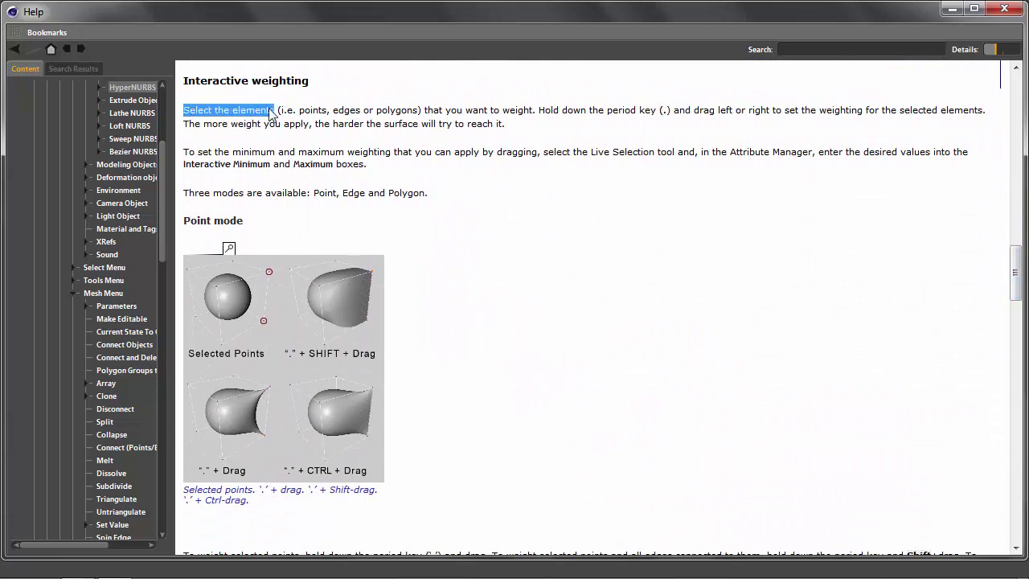
left_click_drag(419, 111, 281, 112)
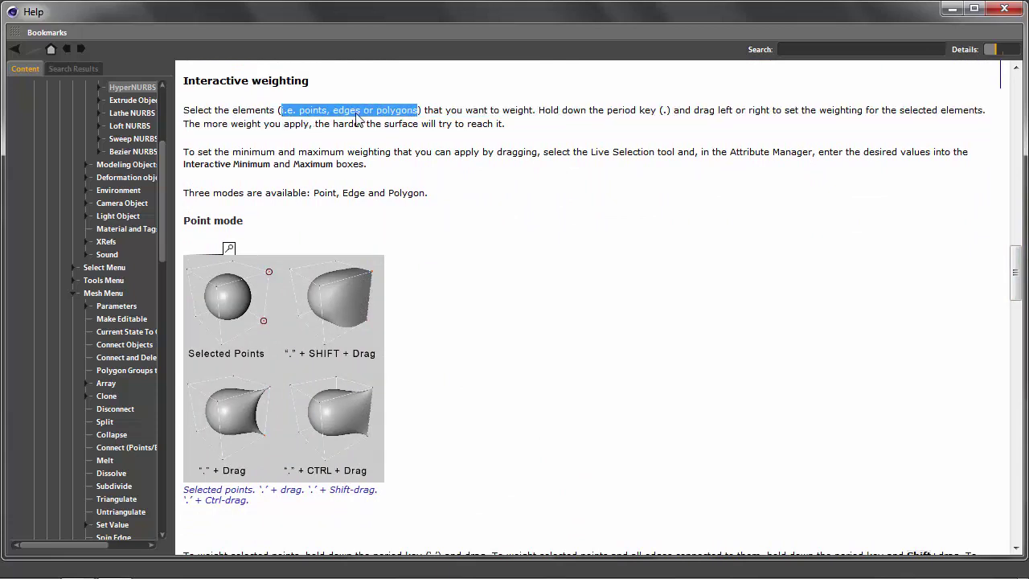
left_click_drag(424, 110, 961, 119)
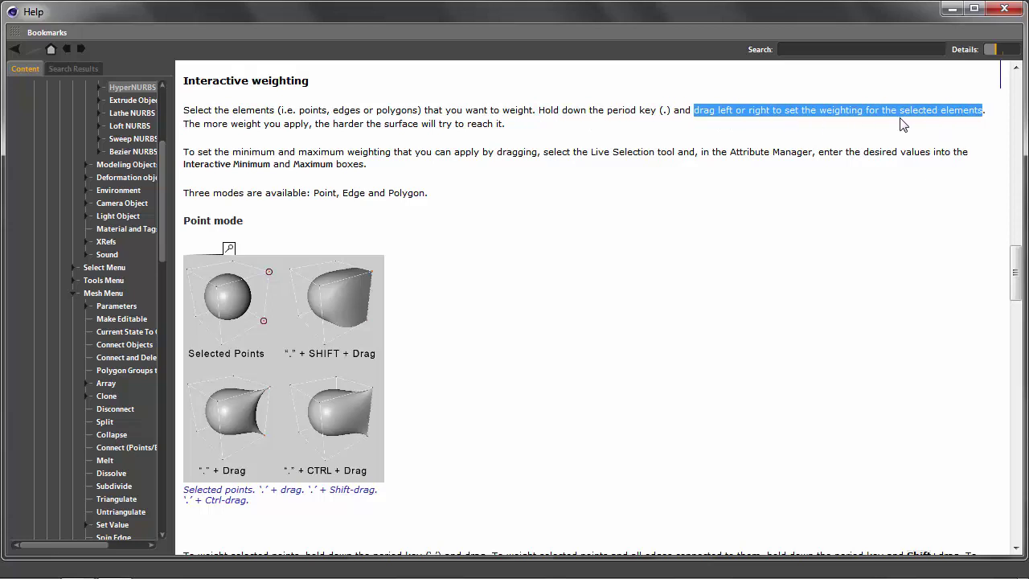
left_click_drag(185, 124, 502, 124)
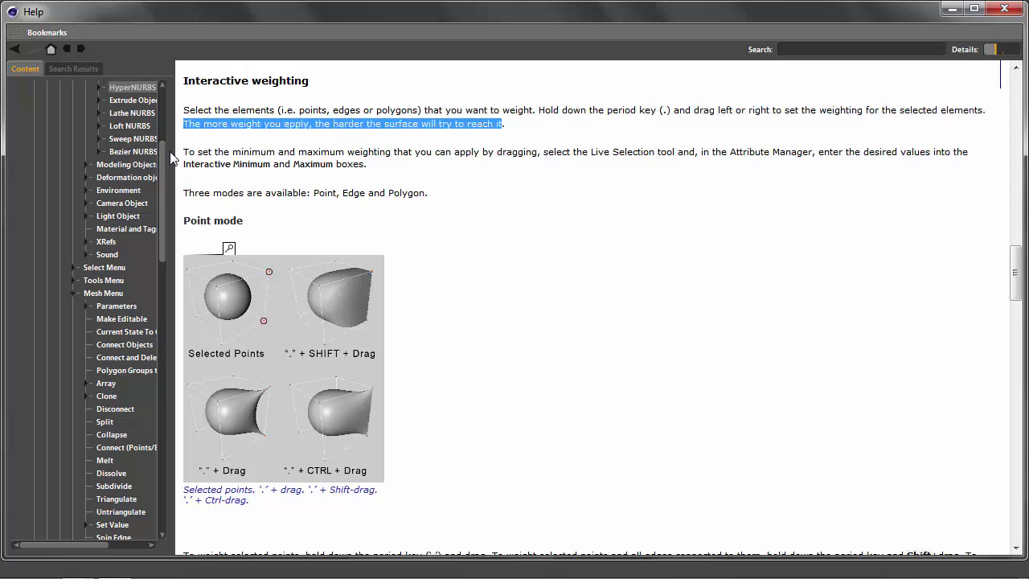
left_click_drag(184, 152, 977, 159)
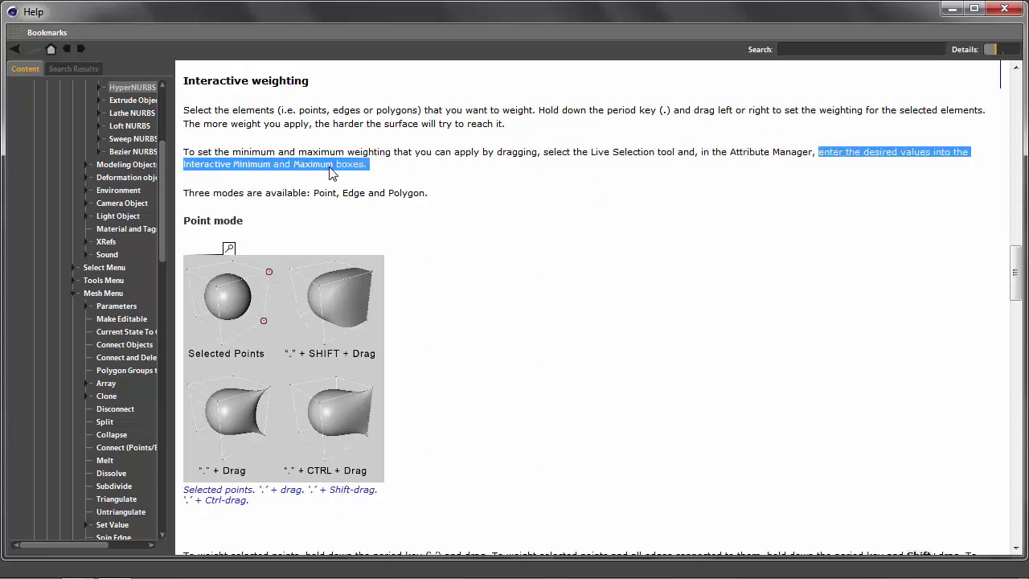
Highlight the three-modes sentence and Point mode heading, then enlarge the Point mode illustration
left_click_drag(184, 193, 337, 195)
left_click_drag(425, 194, 389, 193)
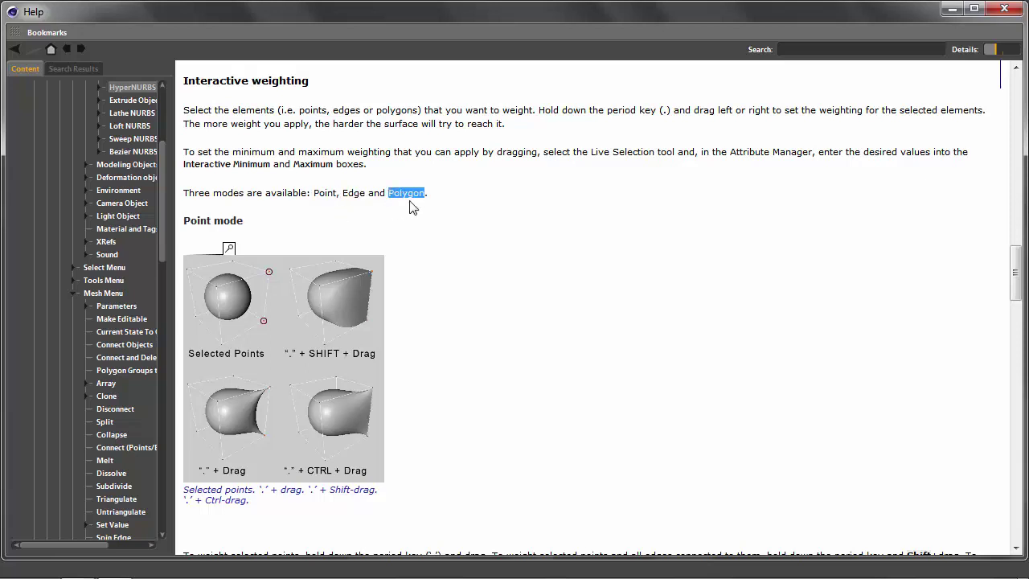
left_click_drag(244, 221, 199, 229)
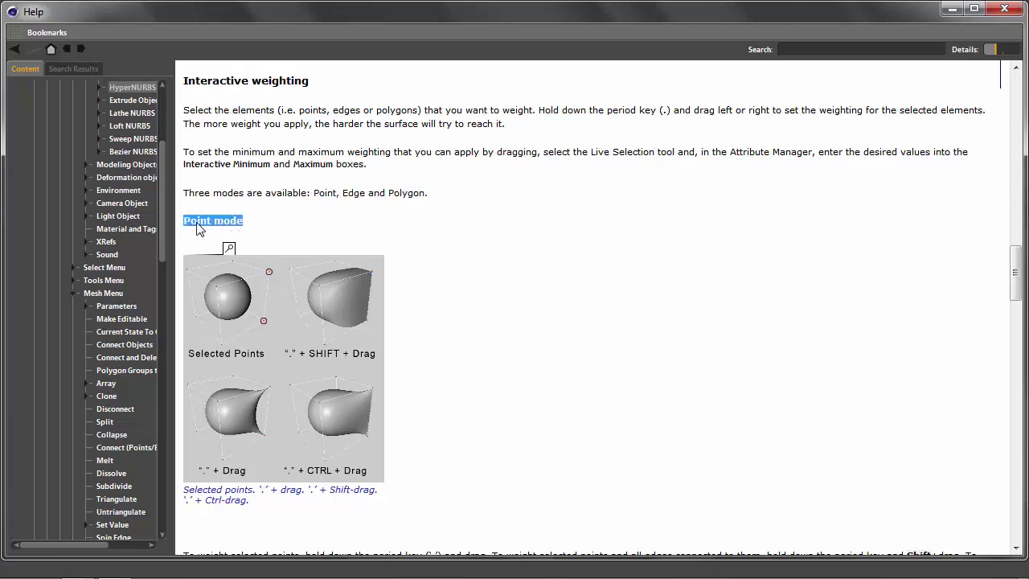
left_click(271, 355)
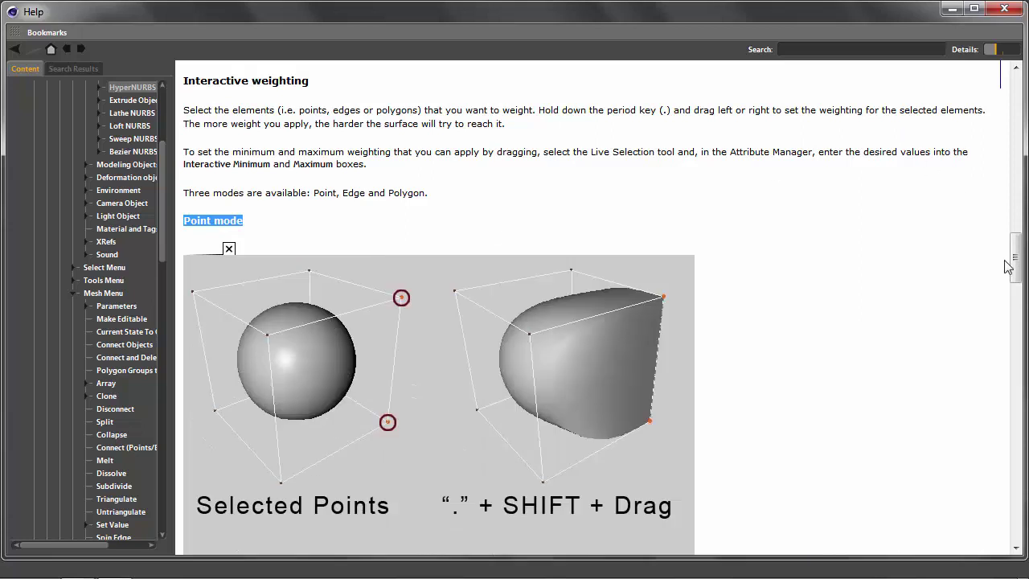
Scroll through the enlarged Point mode illustration, then return it to thumbnail size
left_click_drag(1015, 264, 1015, 276)
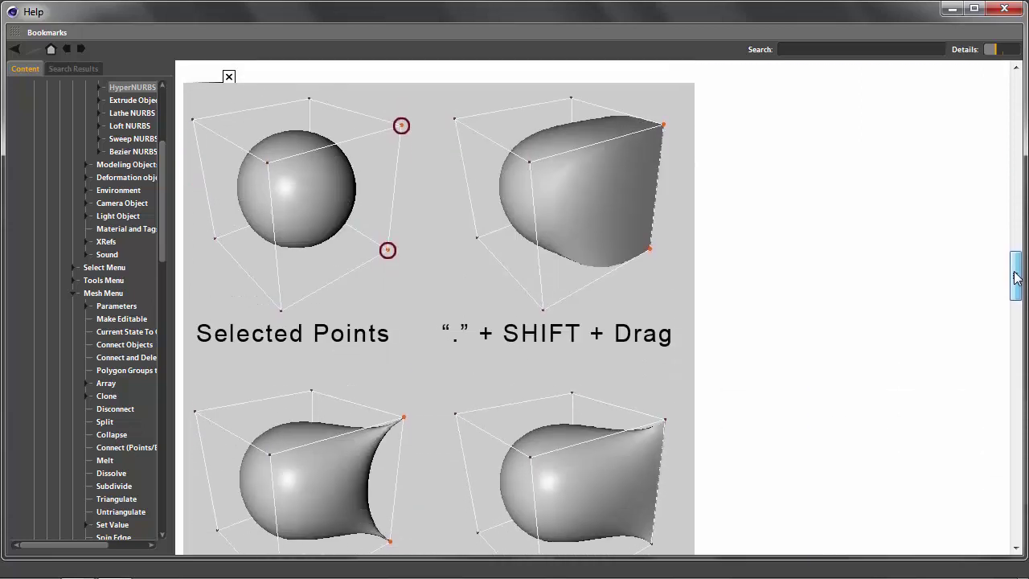
mouse_move(1015, 276)
left_mouse_down()
mouse_move(1017, 287)
mouse_move(1017, 276)
left_mouse_up()
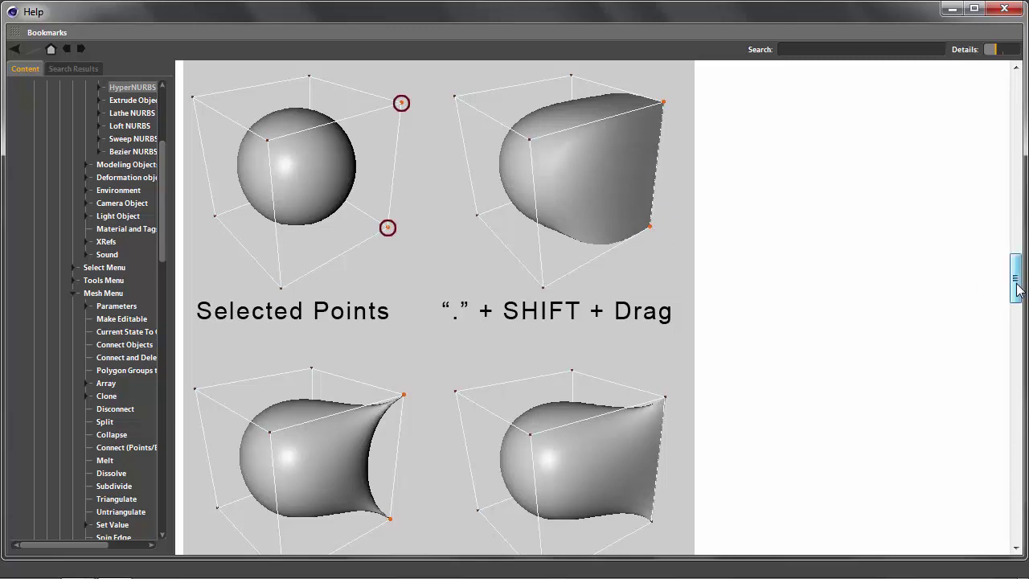
left_click_drag(1017, 290, 1019, 296)
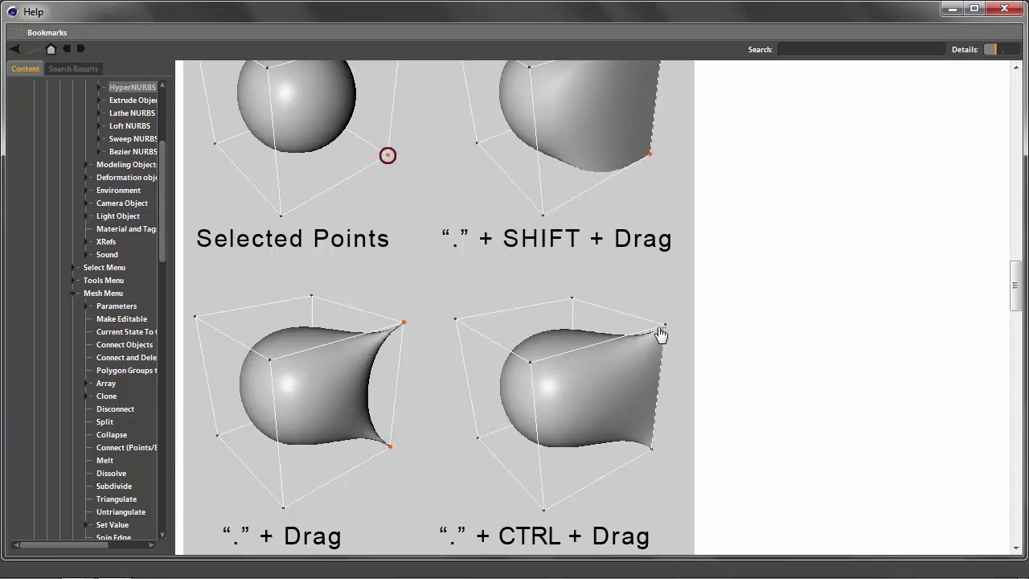
left_click(440, 329)
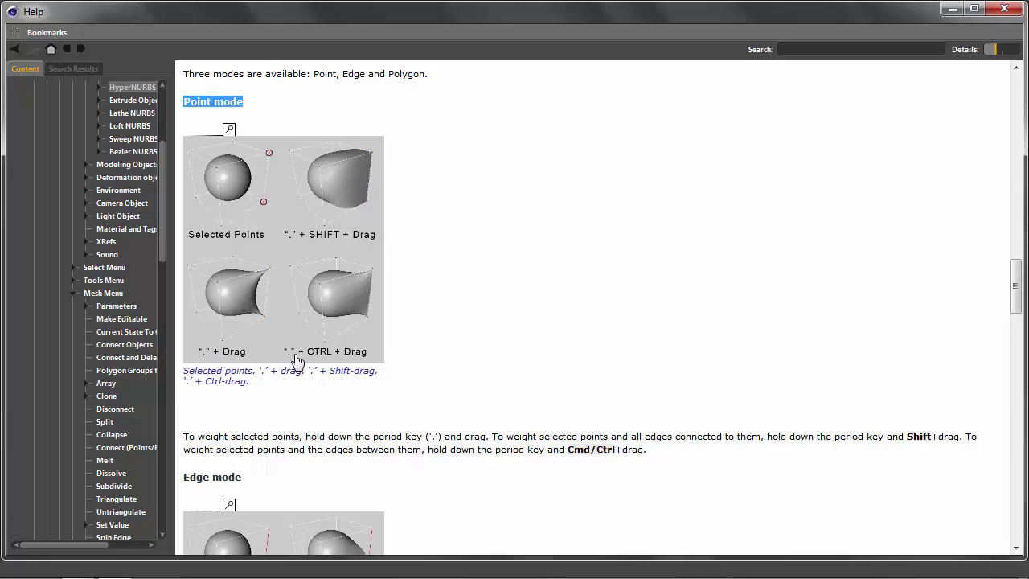
Highlight the Point mode caption parts: Selected points, '.' + drag, and Ctrl-drag
left_click_drag(256, 371, 183, 371)
left_click_drag(257, 371, 375, 371)
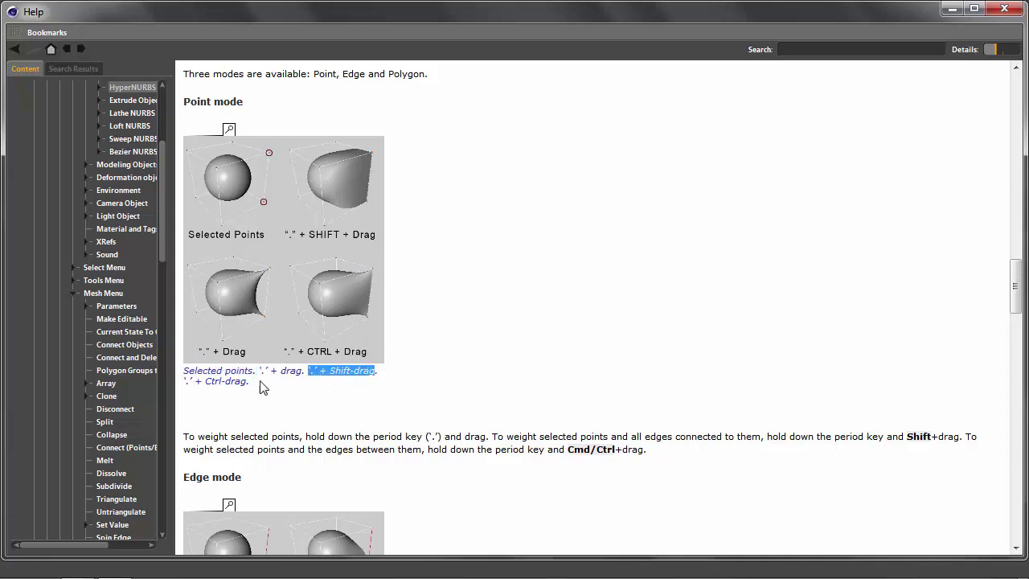
left_click_drag(249, 382, 202, 390)
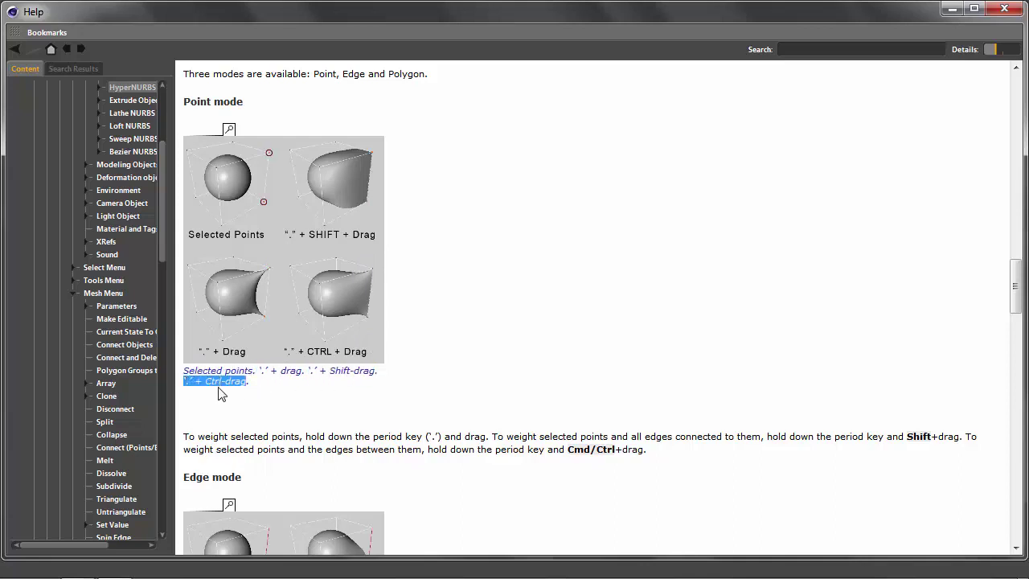
Highlight the period-and-drag and Cmd/Ctrl+drag instructions, then scroll down to Edge mode
mouse_move(1020, 299)
left_mouse_down()
mouse_move(1025, 338)
mouse_move(1021, 303)
left_mouse_up()
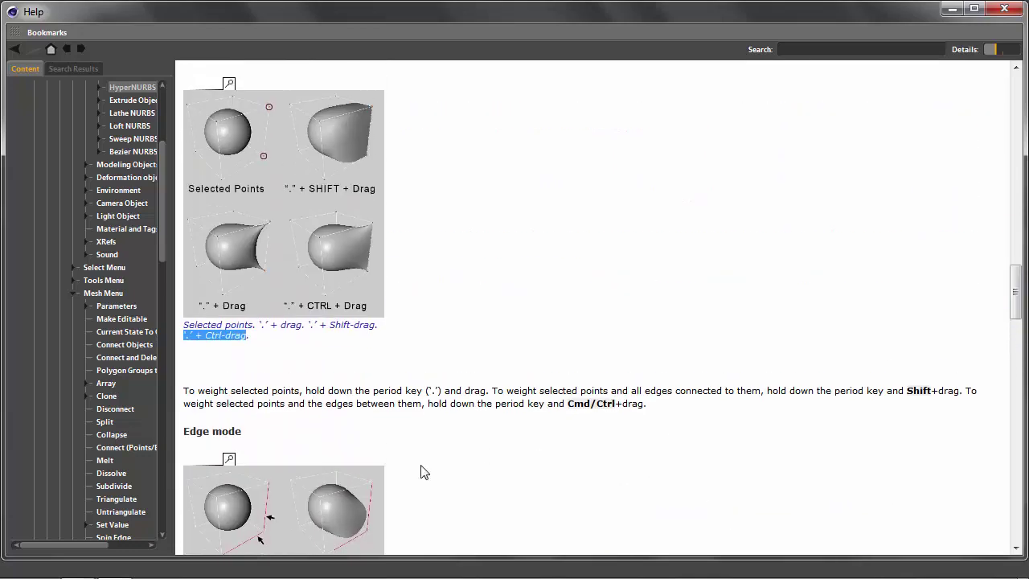
left_click_drag(184, 391, 984, 397)
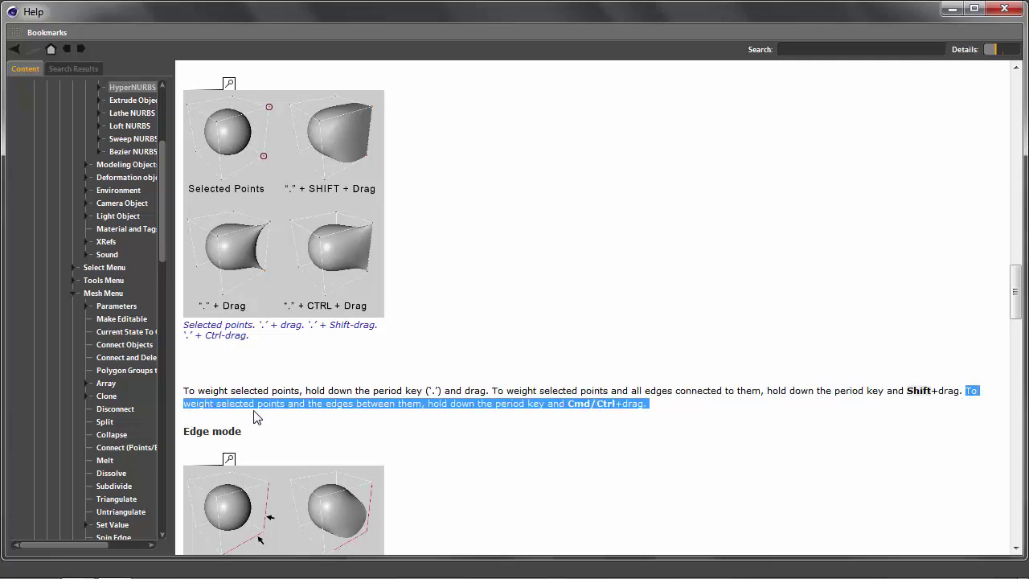
left_click_drag(445, 391, 423, 391)
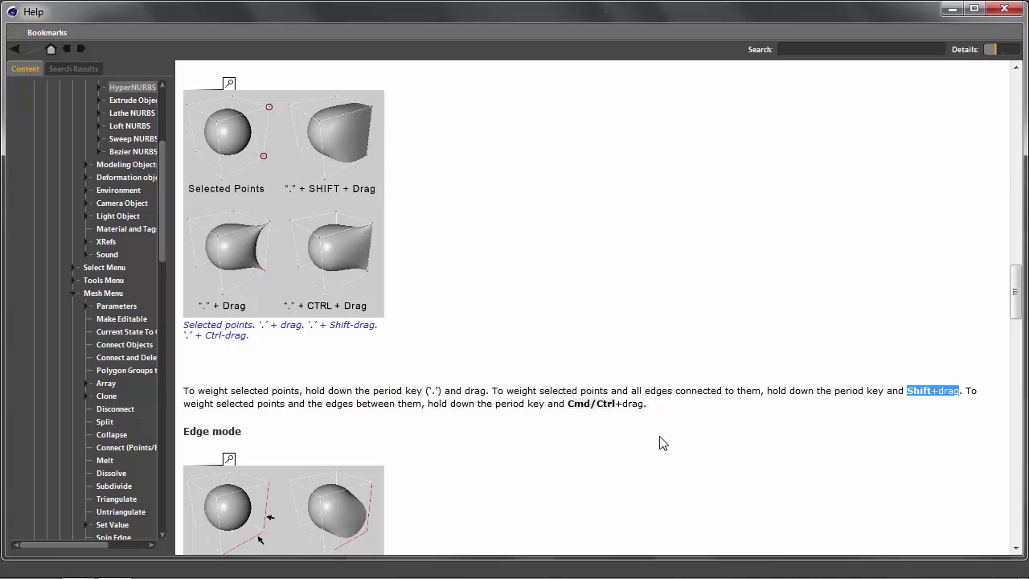
left_click_drag(568, 404, 647, 404)
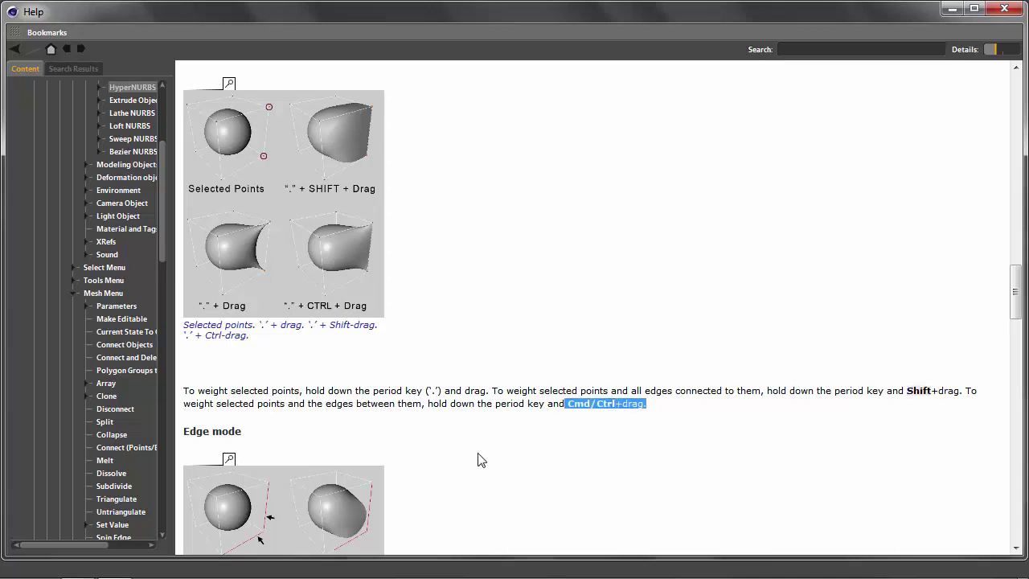
scroll(478, 460, "down", 2)
scroll(479, 460, "down", 3)
Enlarge the Edge mode illustration, scroll through it, then return it to a thumbnail
left_click_drag(241, 211, 190, 219)
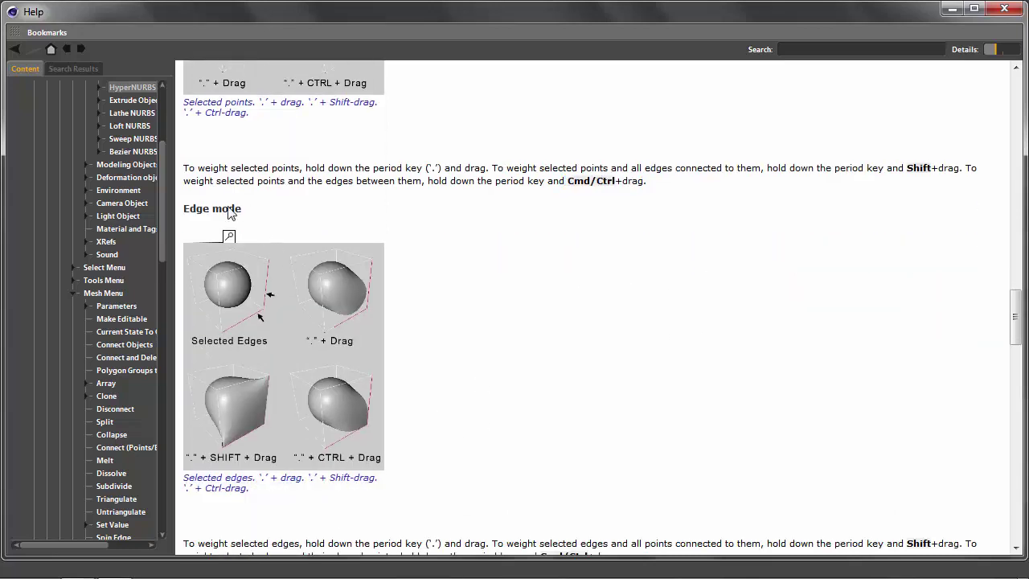
left_click(289, 386)
scroll(288, 386, "down", 3)
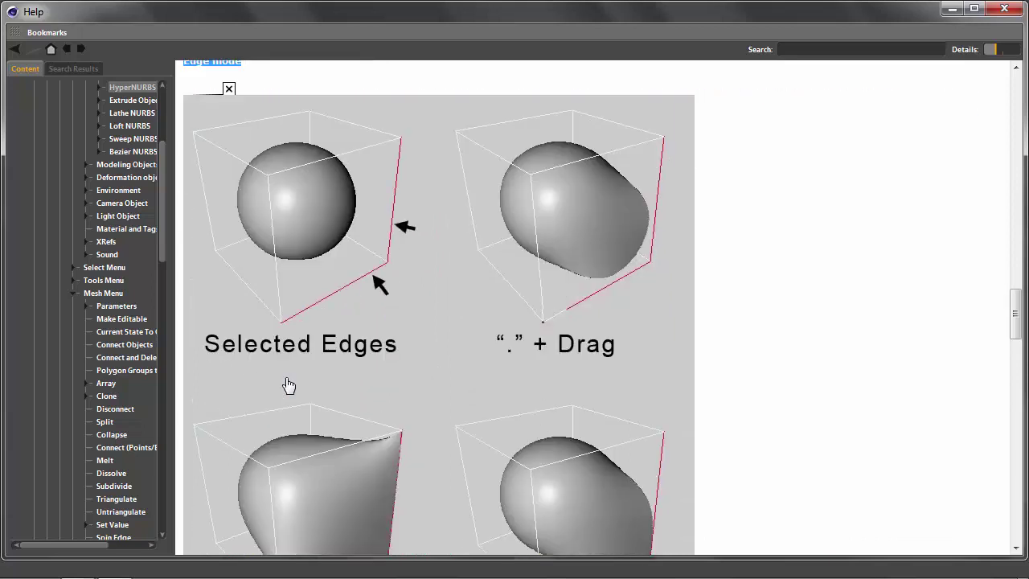
left_click_drag(1015, 317, 1015, 316)
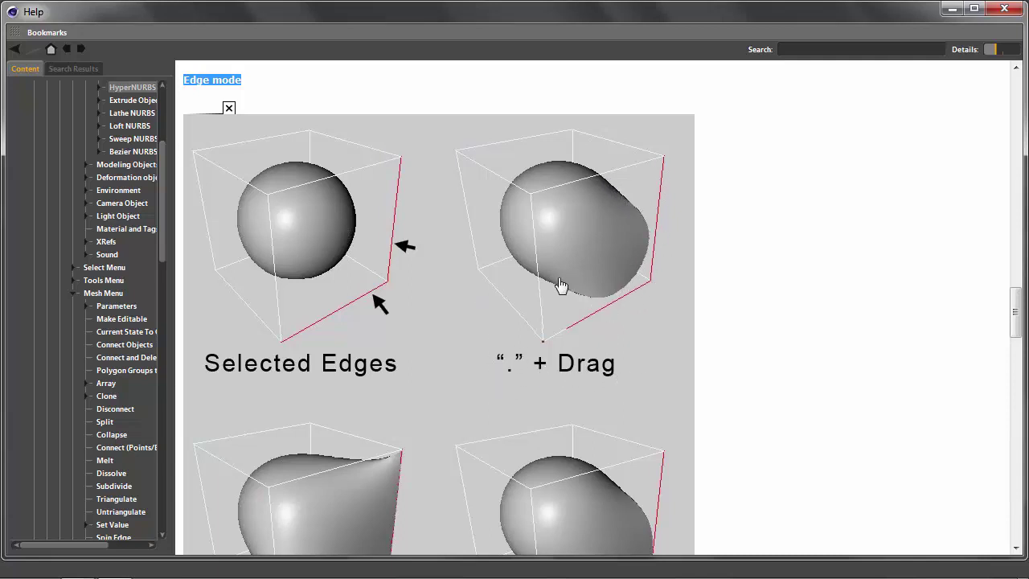
left_click_drag(1017, 312, 1018, 324)
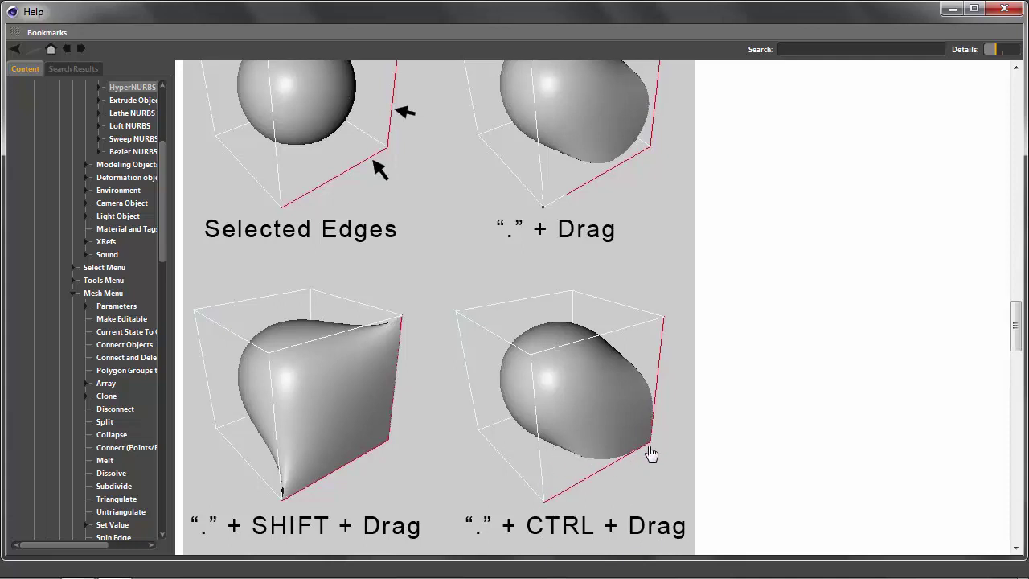
left_click(636, 482)
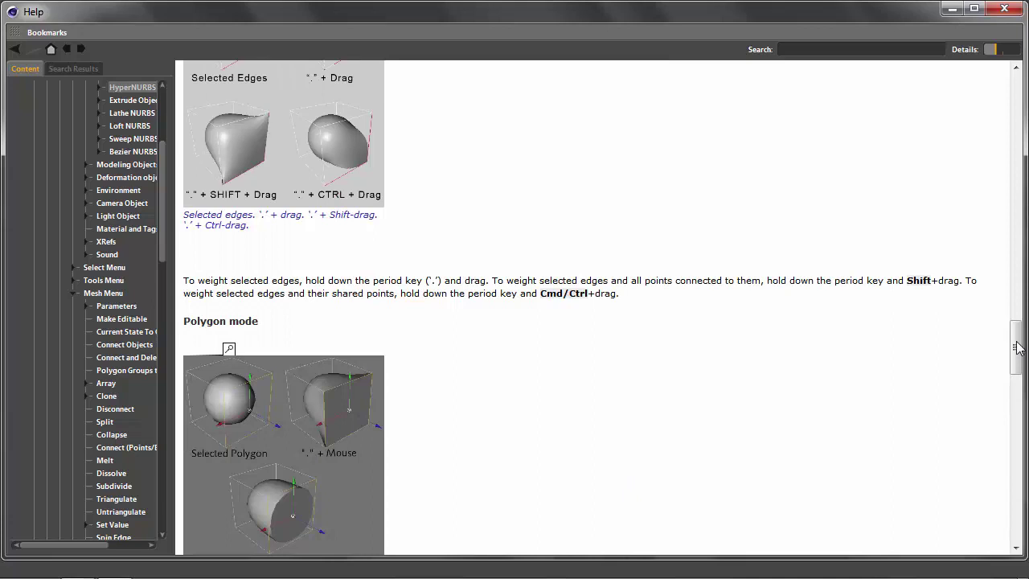
left_click_drag(1018, 347, 1018, 328)
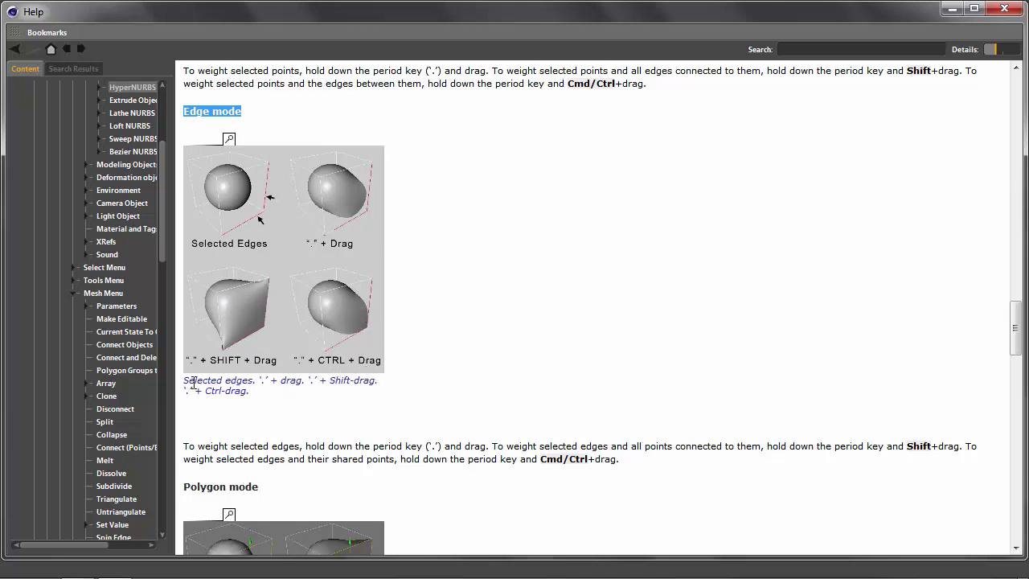
left_click_drag(185, 381, 374, 383)
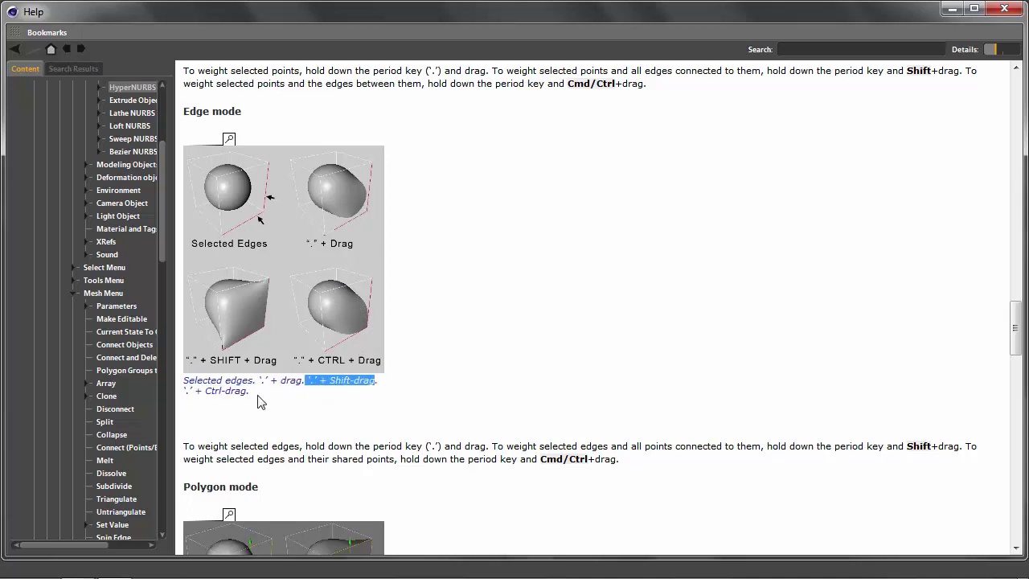
left_click_drag(248, 391, 185, 392)
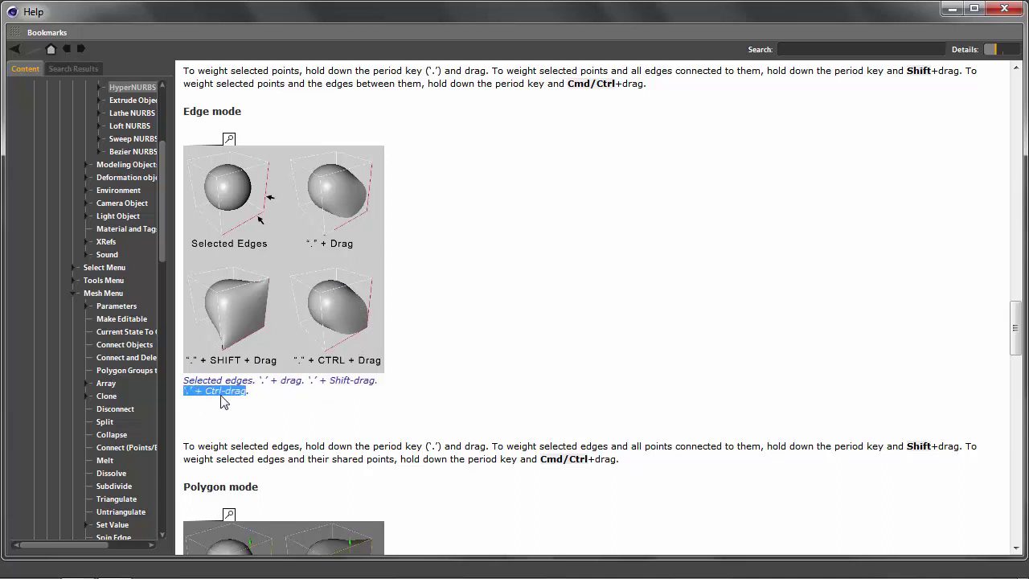
left_click_drag(185, 445, 962, 447)
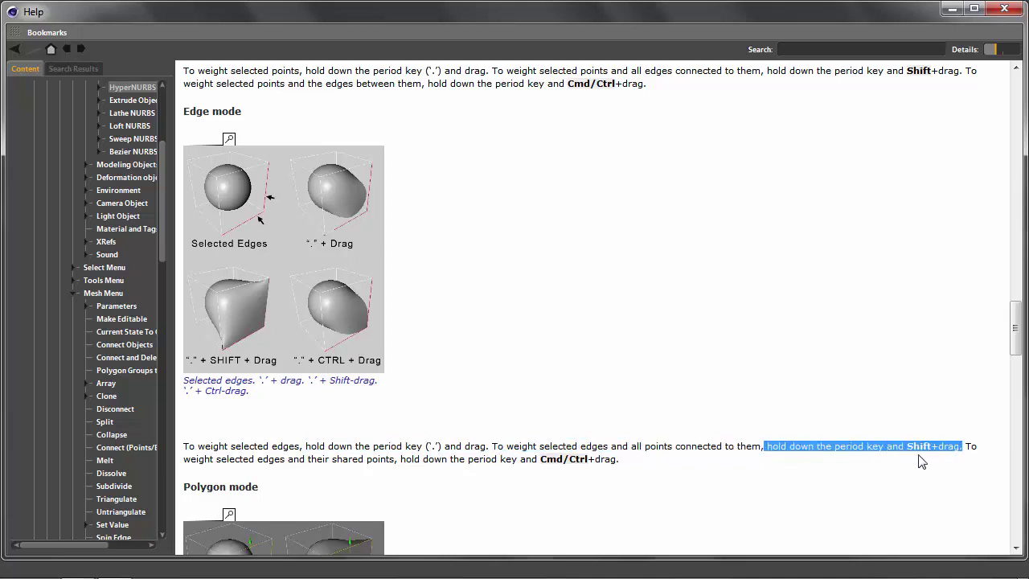
left_click_drag(965, 446, 983, 456)
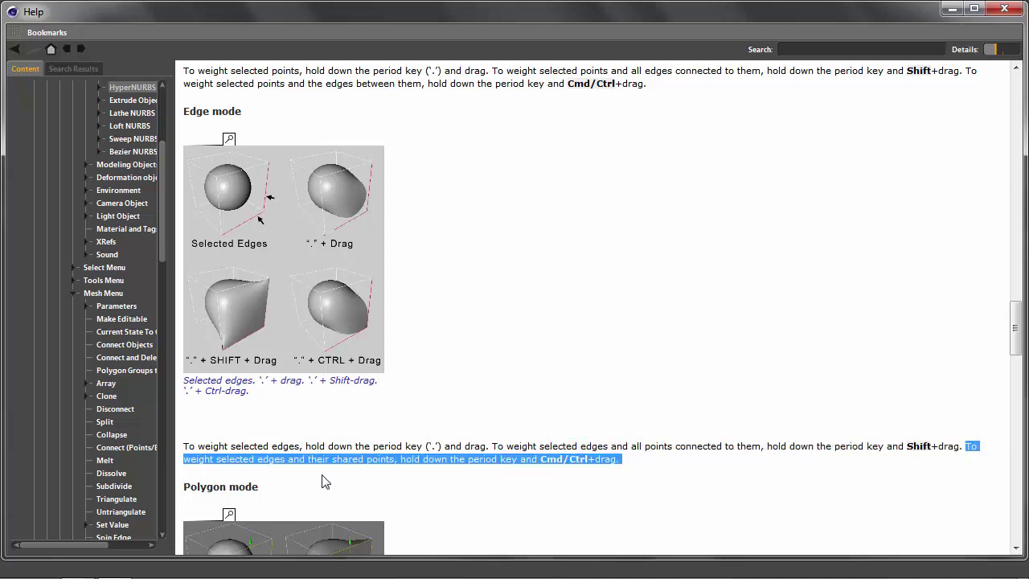
left_click(592, 475)
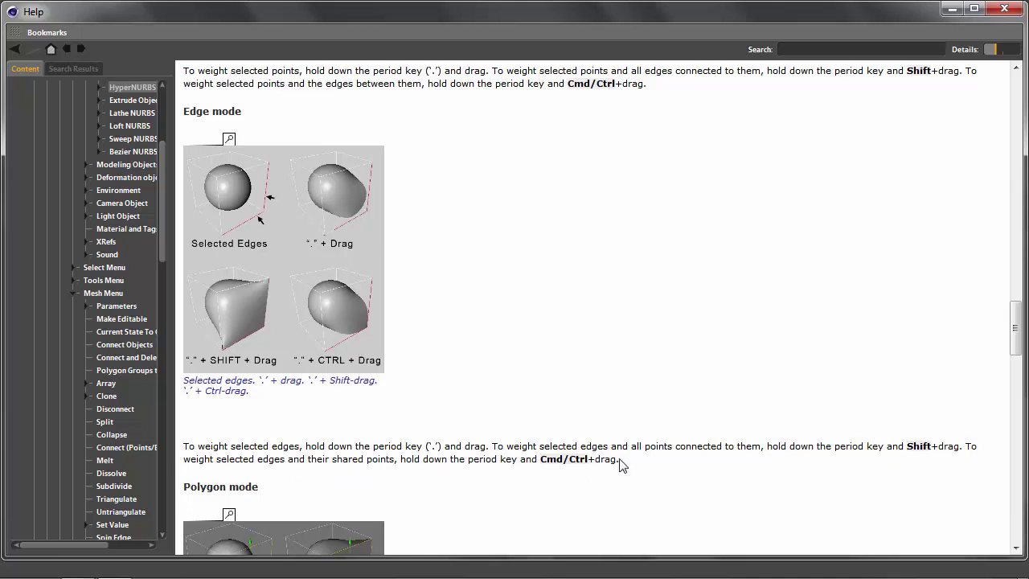
left_click_drag(621, 465, 550, 463)
left_click_drag(907, 446, 958, 452)
left_click_drag(423, 442, 479, 447)
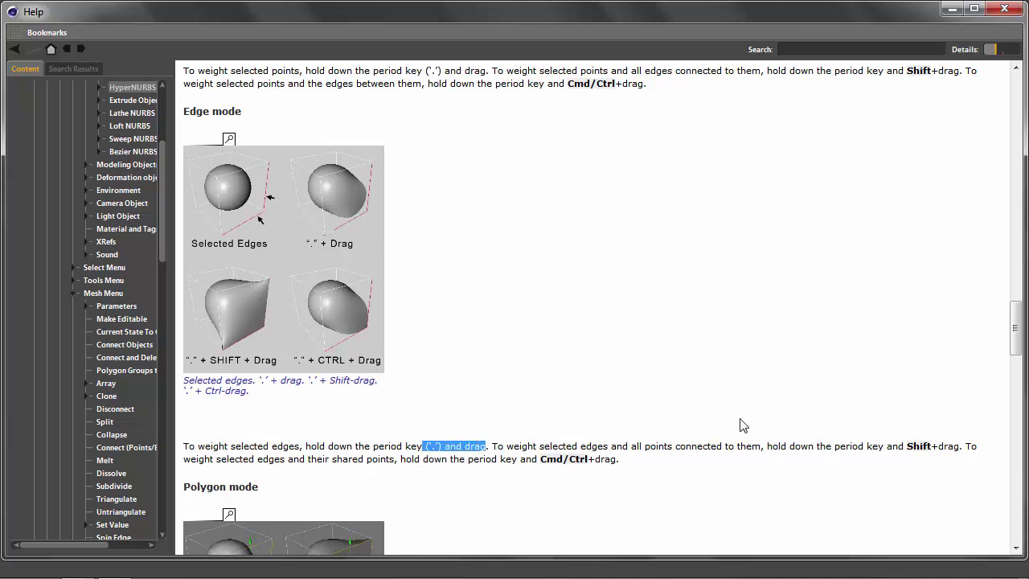
left_click_drag(1015, 328, 1018, 354)
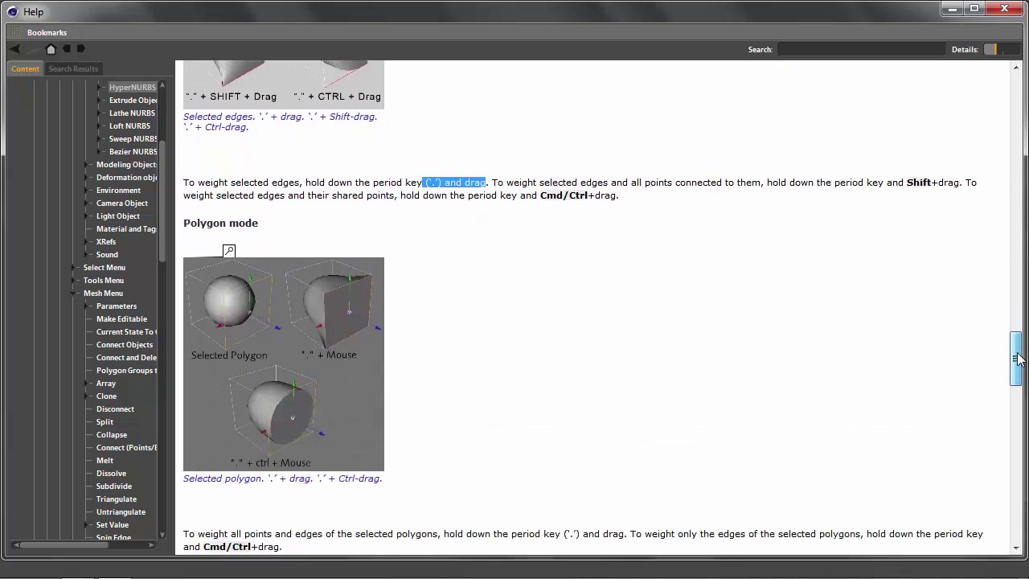
Highlight the Polygon mode heading, enlarge its illustration, and highlight the Selected polygon caption
left_click_drag(259, 226, 185, 229)
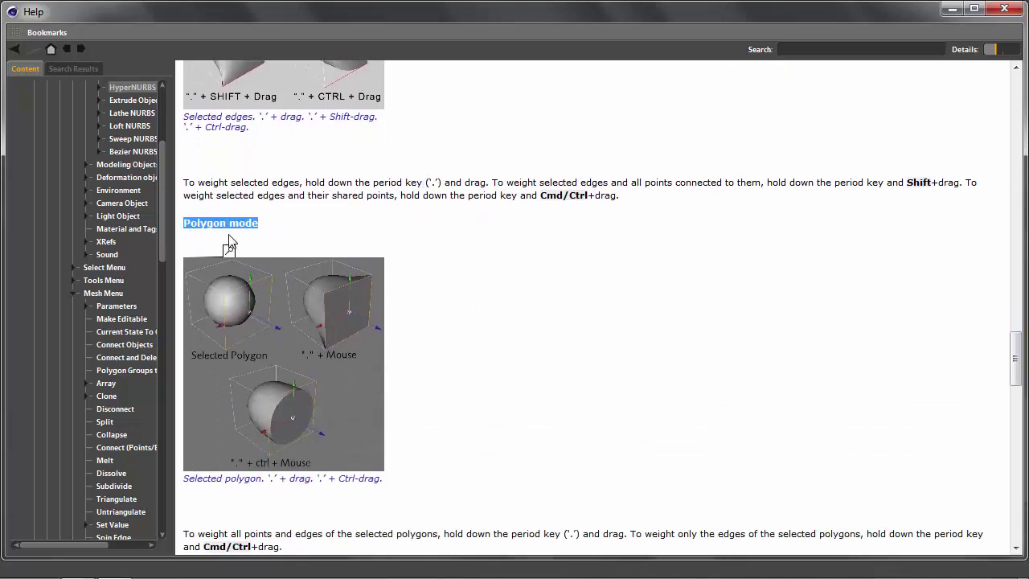
left_click(285, 373)
left_click_drag(1017, 337, 1017, 360)
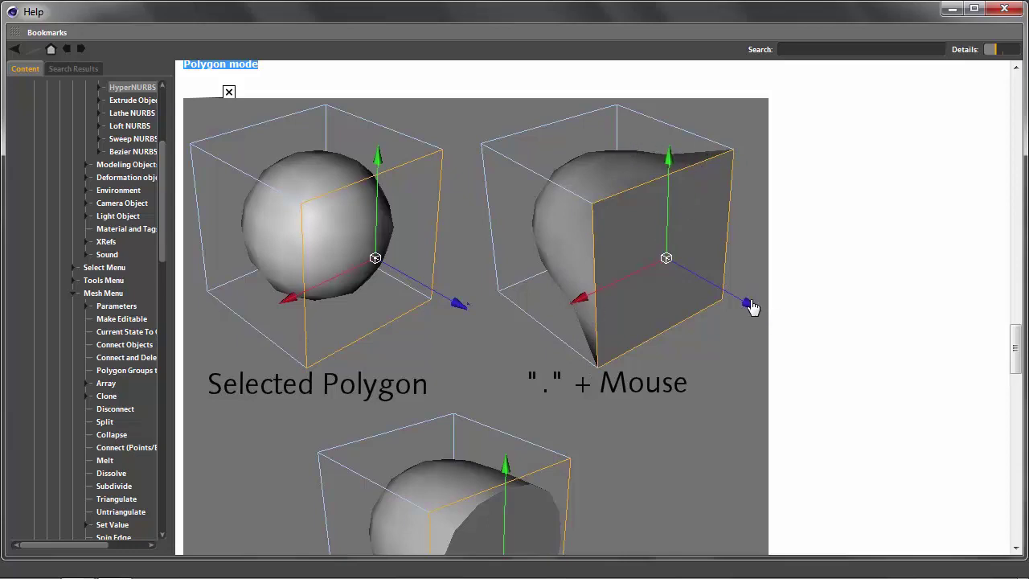
left_click_drag(1017, 338, 1023, 360)
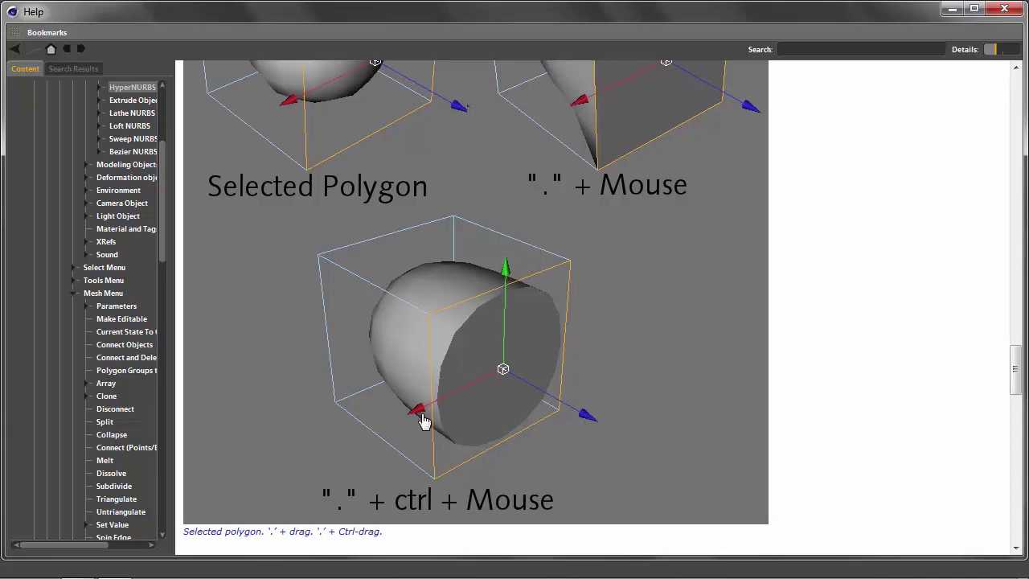
left_click_drag(265, 534, 205, 534)
left_click_drag(268, 531, 379, 534)
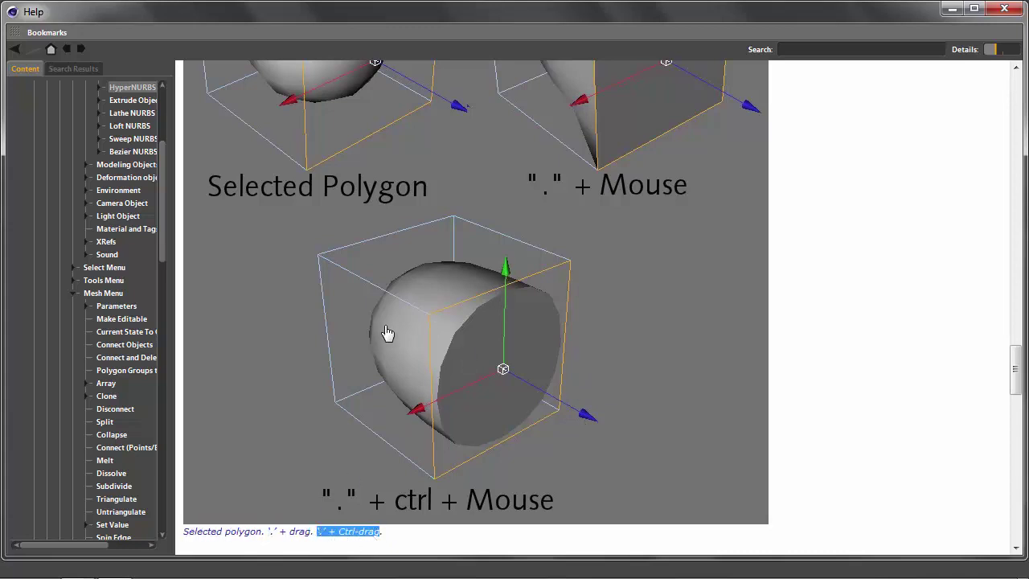
scroll(386, 334, "down", 5)
scroll(386, 334, "up", 3)
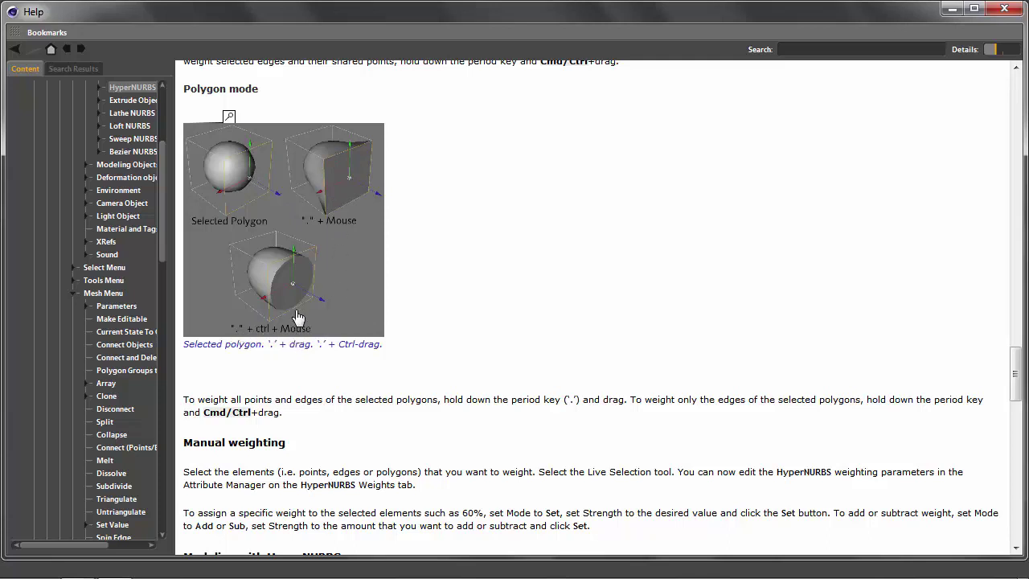
Highlight the caption's Ctrl-drag part and polygon-weighting paragraph, then scroll down to Manual weighting
left_click_drag(268, 344, 233, 355)
left_click_drag(310, 344, 269, 344)
left_click_drag(381, 345, 320, 349)
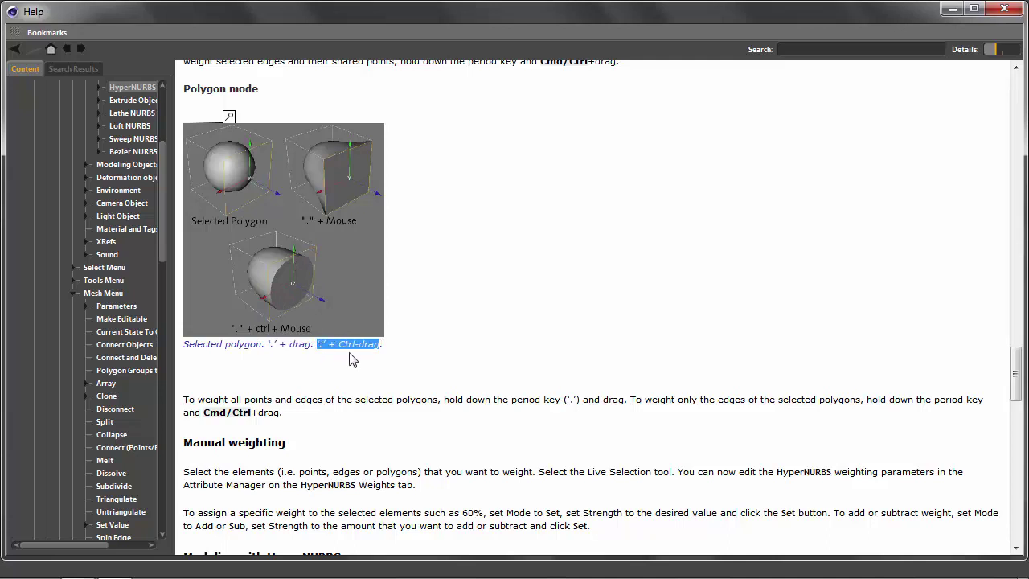
left_click_drag(184, 402, 625, 417)
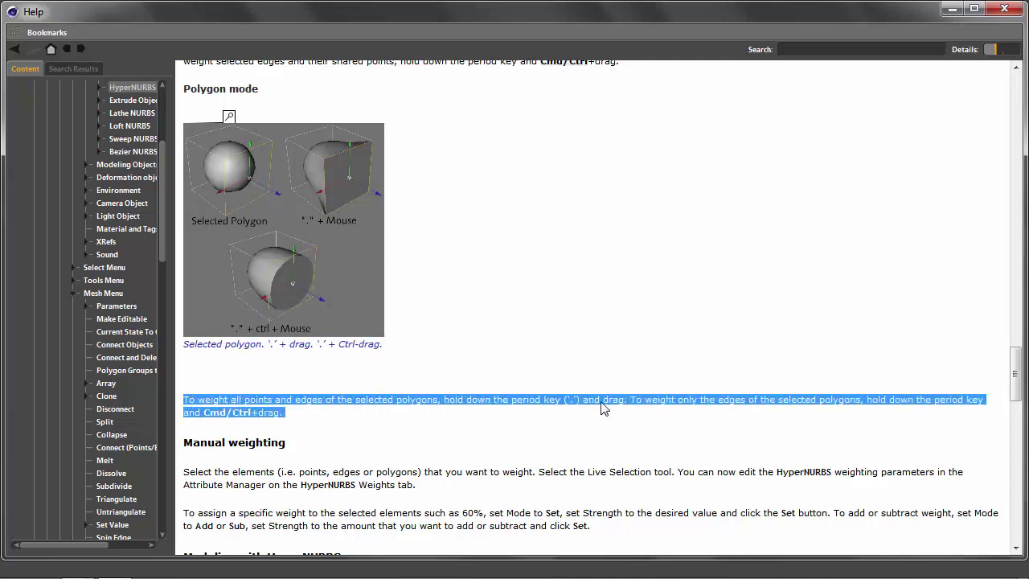
left_click(256, 427)
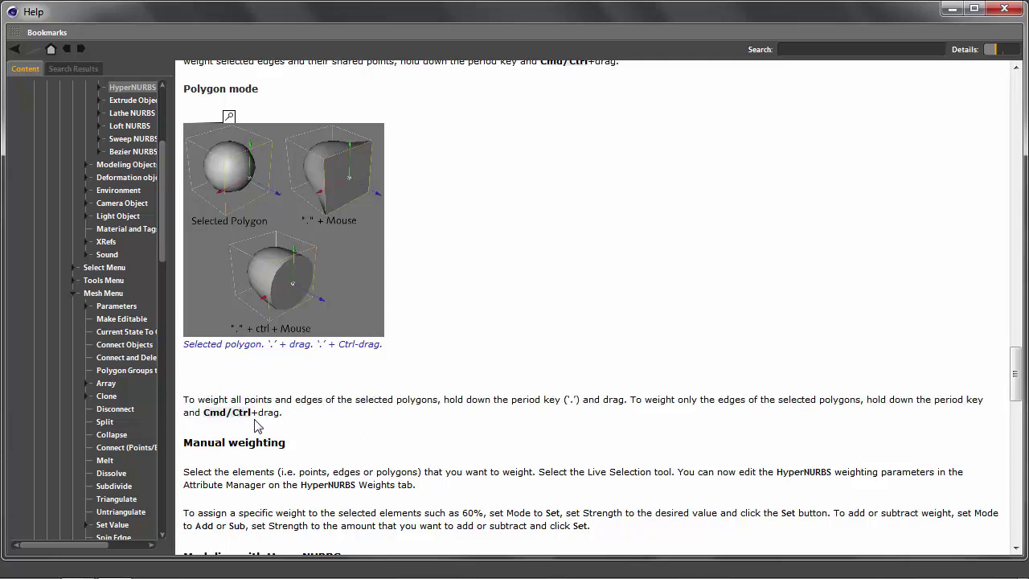
left_click_drag(280, 413, 205, 413)
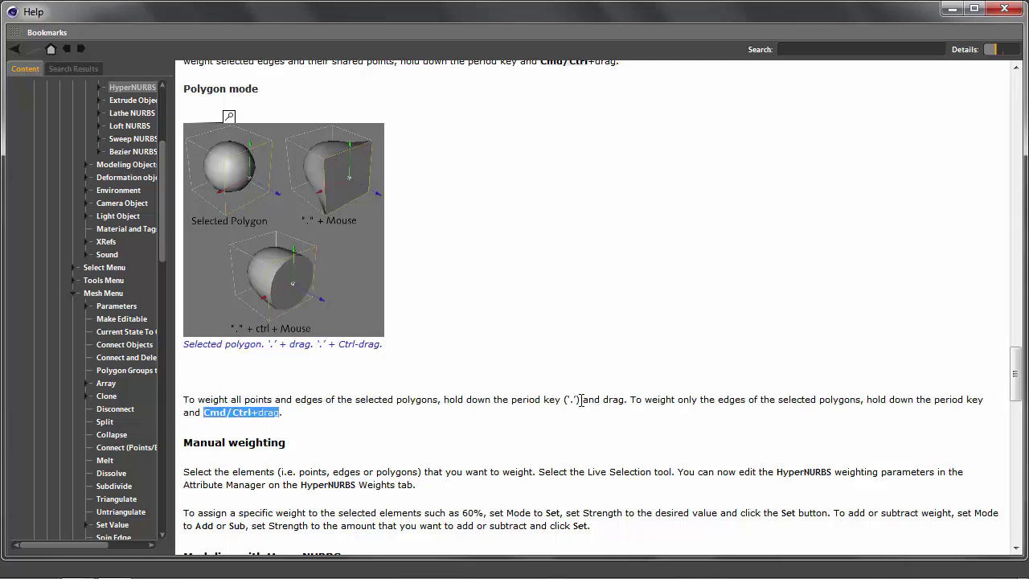
left_click_drag(626, 400, 564, 400)
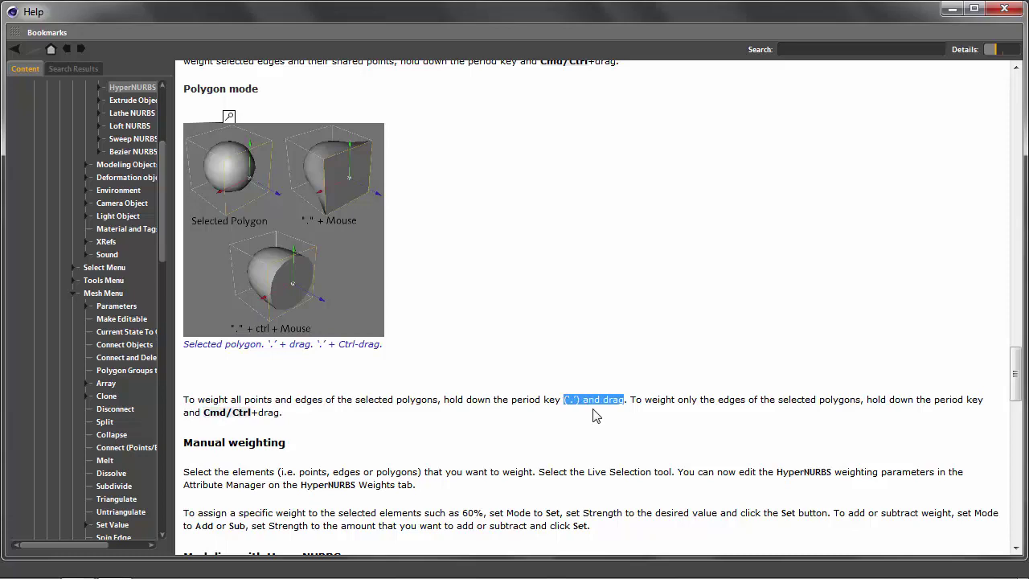
left_click_drag(1017, 378, 1018, 416)
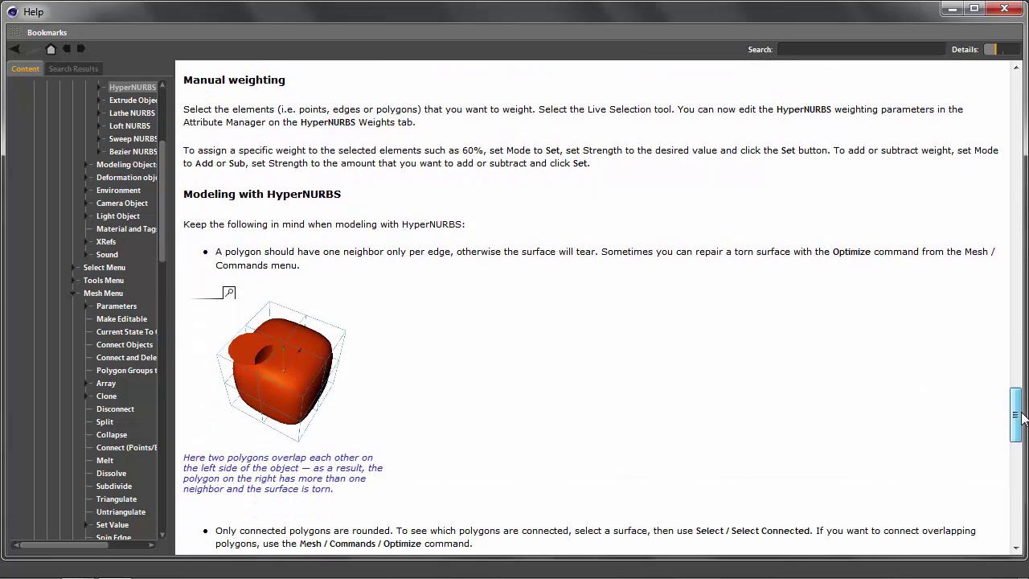
mouse_move(288, 84)
left_mouse_down()
mouse_move(185, 90)
mouse_move(515, 113)
mouse_move(963, 121)
left_mouse_up()
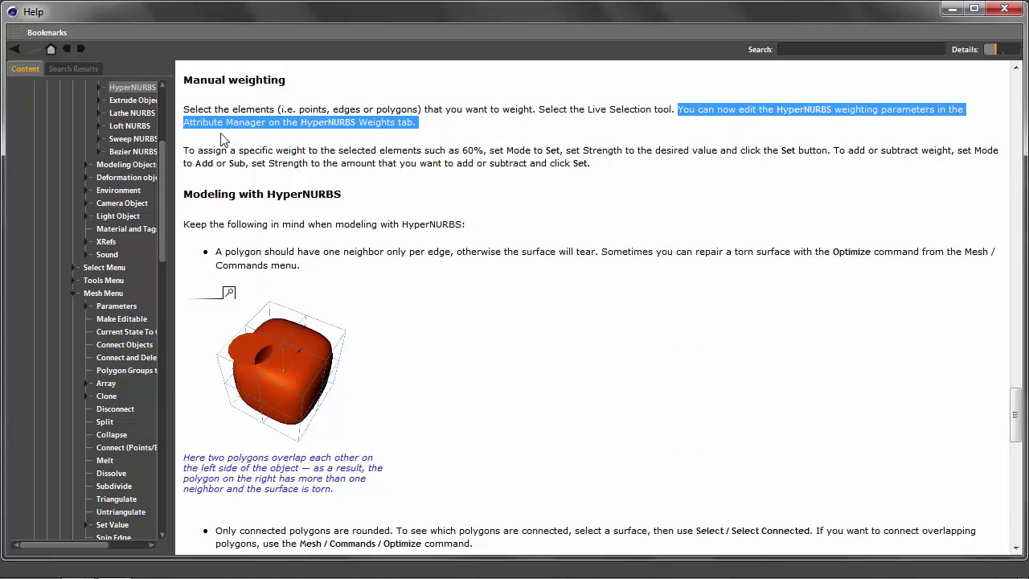
left_click(451, 136)
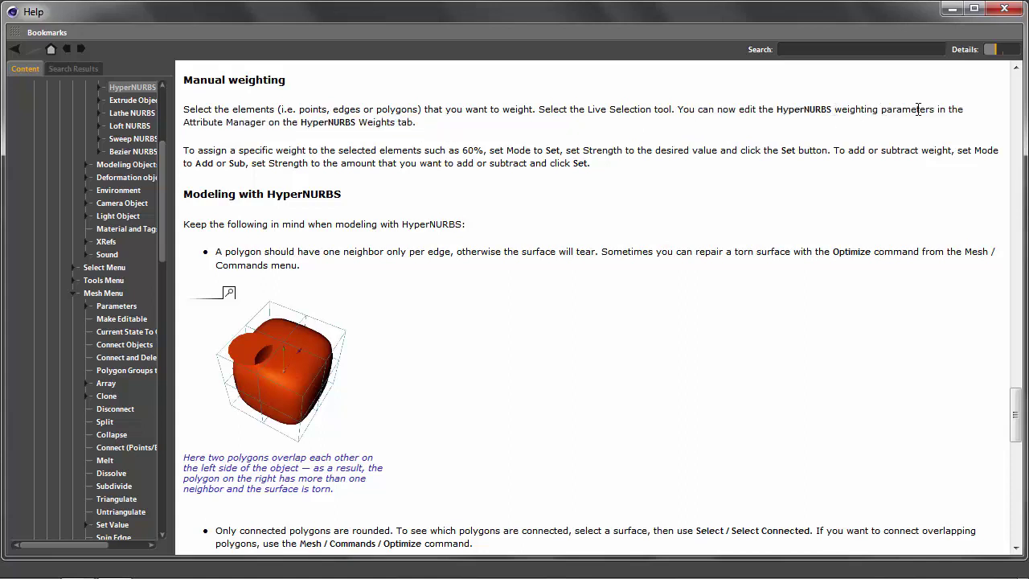
left_click_drag(935, 109, 792, 110)
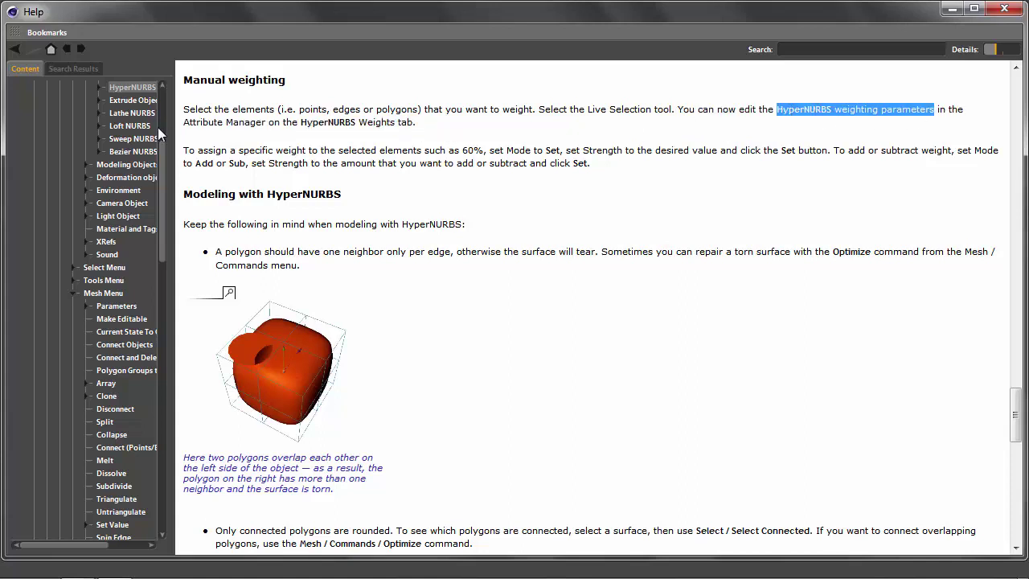
left_click_drag(182, 124, 415, 124)
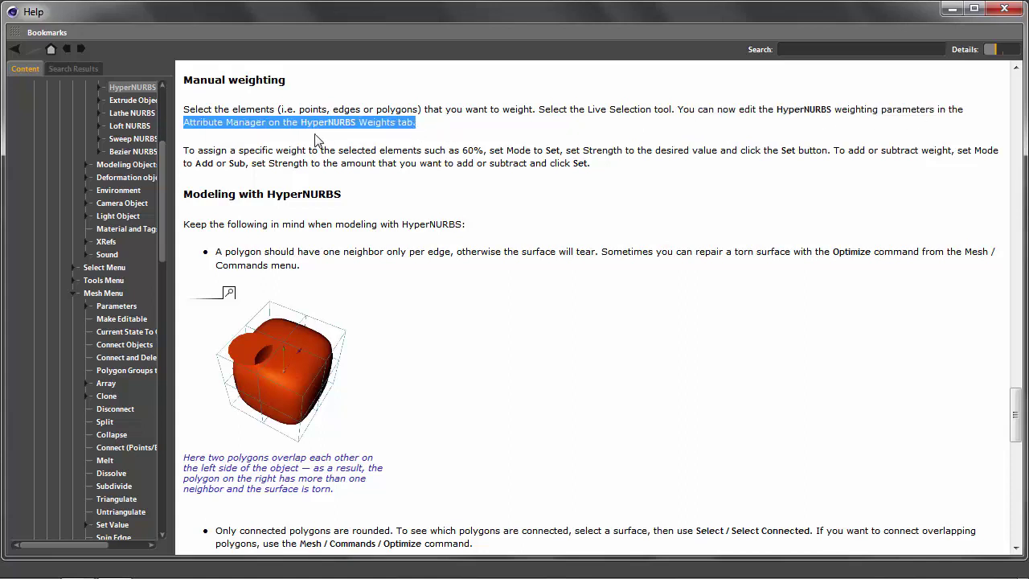
mouse_move(185, 150)
left_mouse_down()
mouse_move(776, 145)
mouse_move(955, 153)
mouse_move(999, 171)
left_mouse_up()
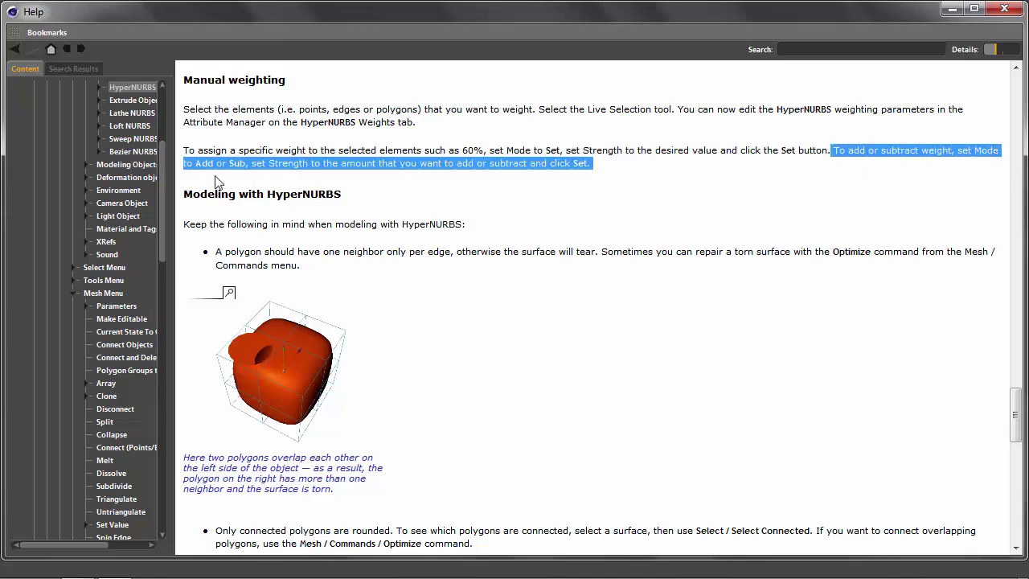
mouse_move(346, 196)
left_mouse_down()
mouse_move(186, 196)
mouse_move(465, 226)
left_mouse_up()
Scroll to the torn-cube example and highlight its caption on overlapping polygons and the tip on connecting them
scroll(261, 248, "down", 1)
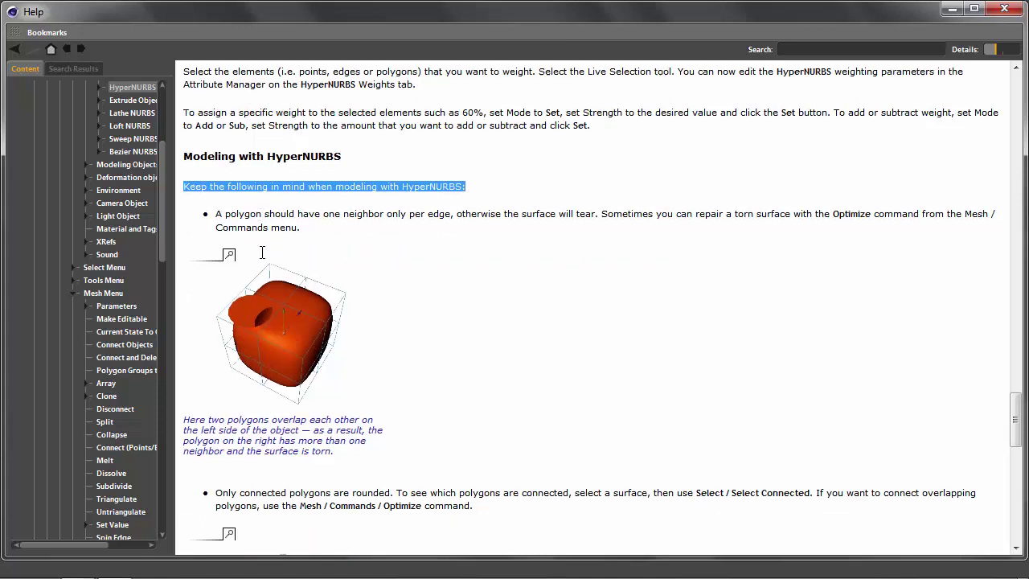
scroll(260, 247, "down", 1)
mouse_move(215, 177)
left_mouse_down()
mouse_move(952, 177)
mouse_move(987, 186)
left_mouse_up()
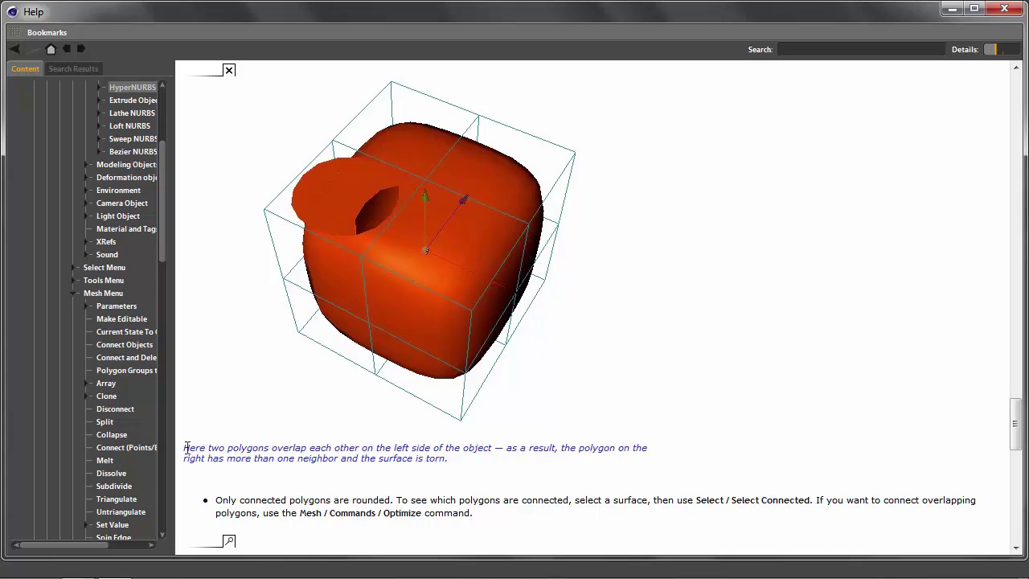
left_click_drag(184, 452, 493, 448)
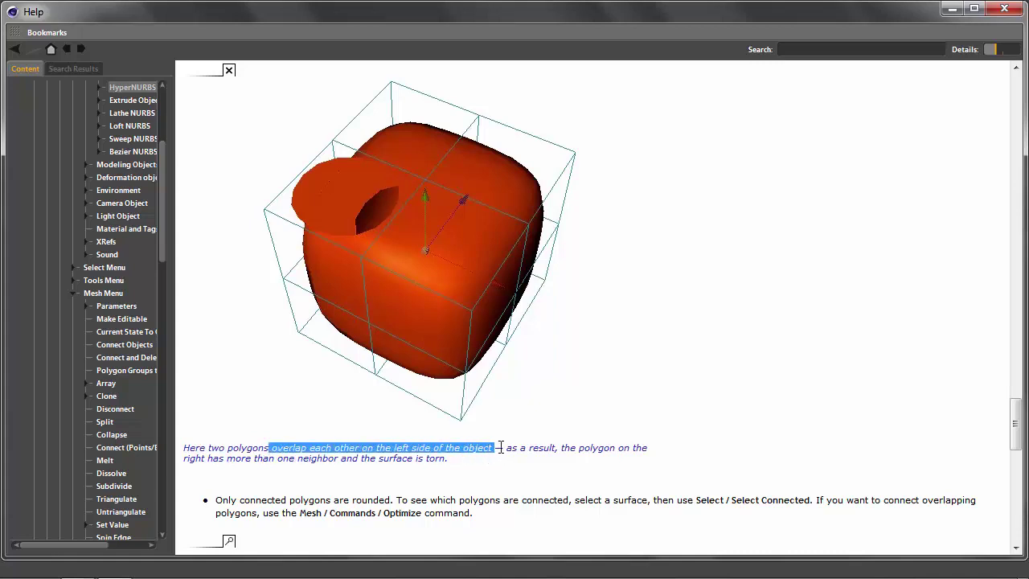
mouse_move(504, 447)
left_mouse_down()
mouse_move(671, 451)
mouse_move(554, 461)
left_mouse_up()
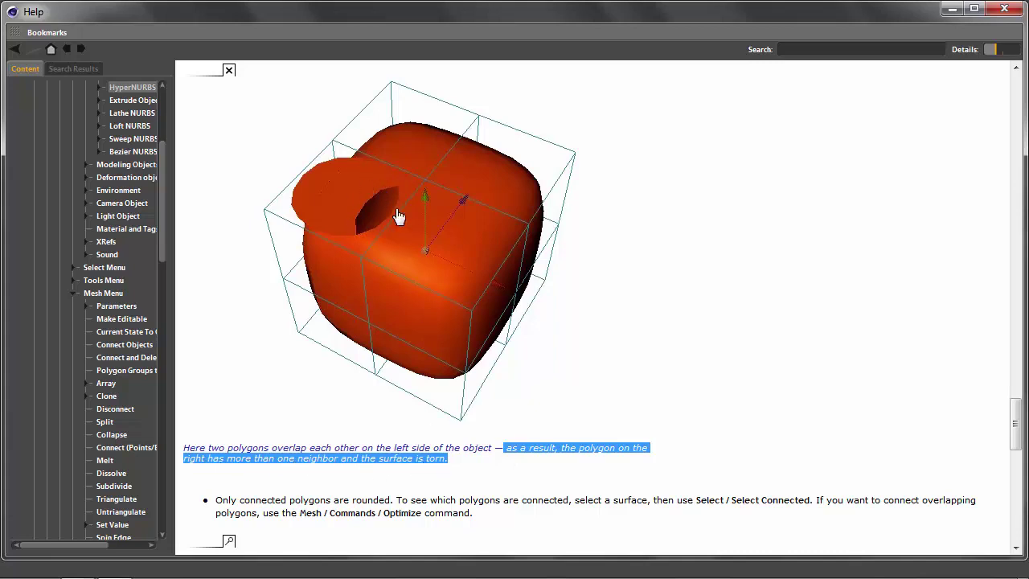
mouse_move(216, 502)
left_mouse_down()
mouse_move(815, 499)
mouse_move(979, 511)
left_mouse_up()
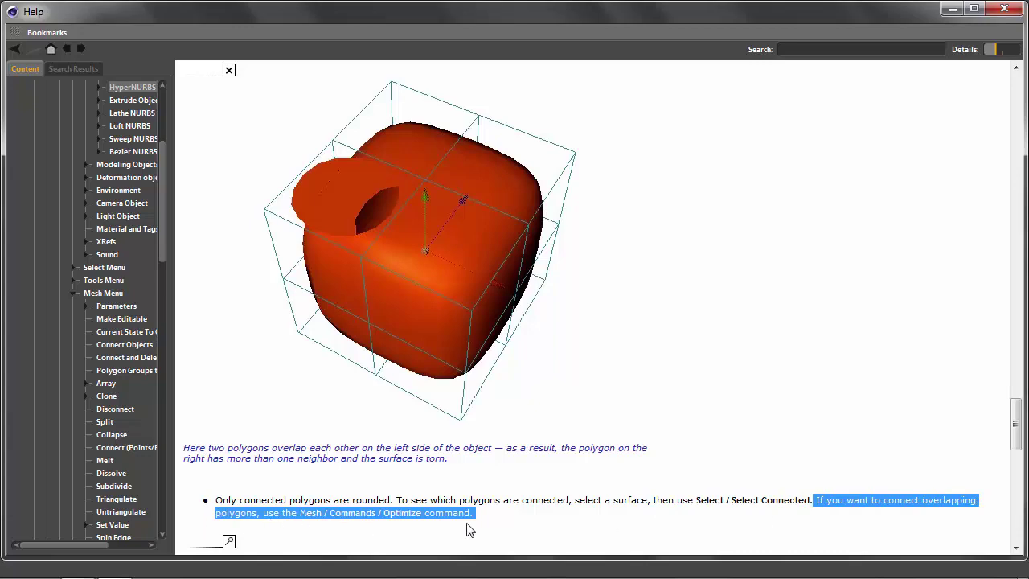
Enlarge the cube and one-piece cube example images, then shrink the enlarged cube back to a thumbnail
left_click_drag(1020, 463, 1023, 478)
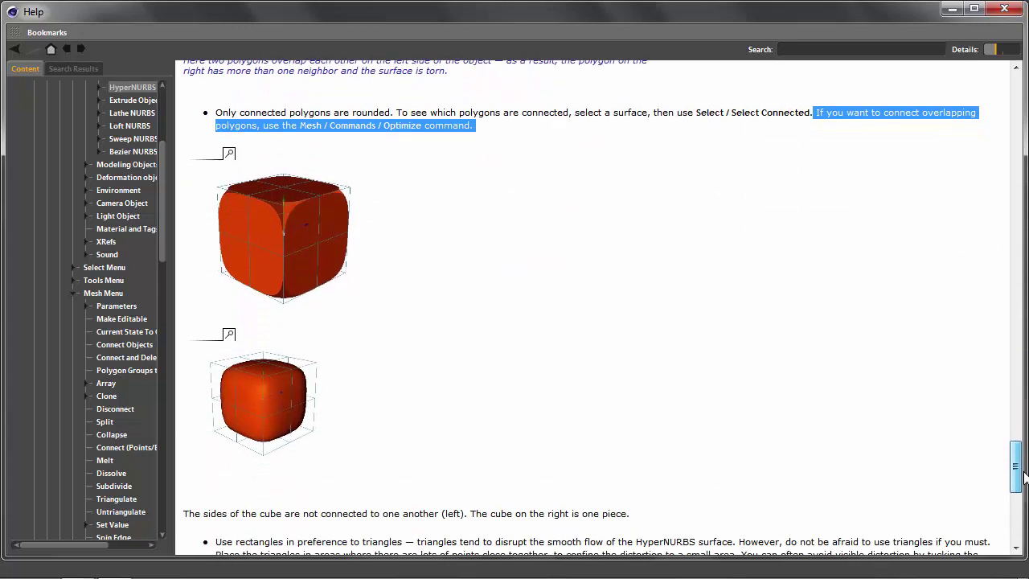
left_click(289, 263)
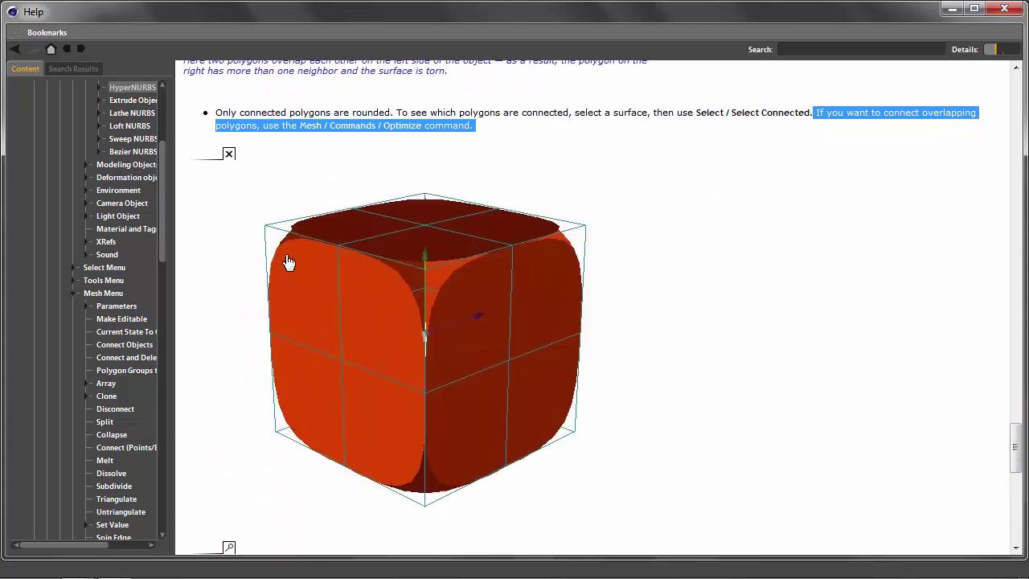
left_click_drag(1017, 451, 1023, 478)
left_click(266, 470)
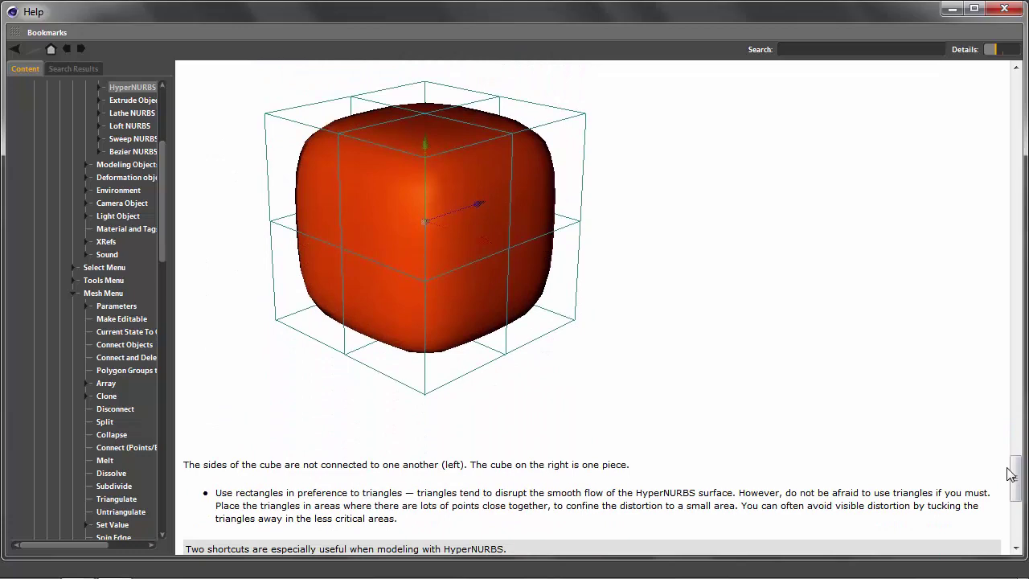
left_click(546, 263)
scroll(1015, 434, "up", 2)
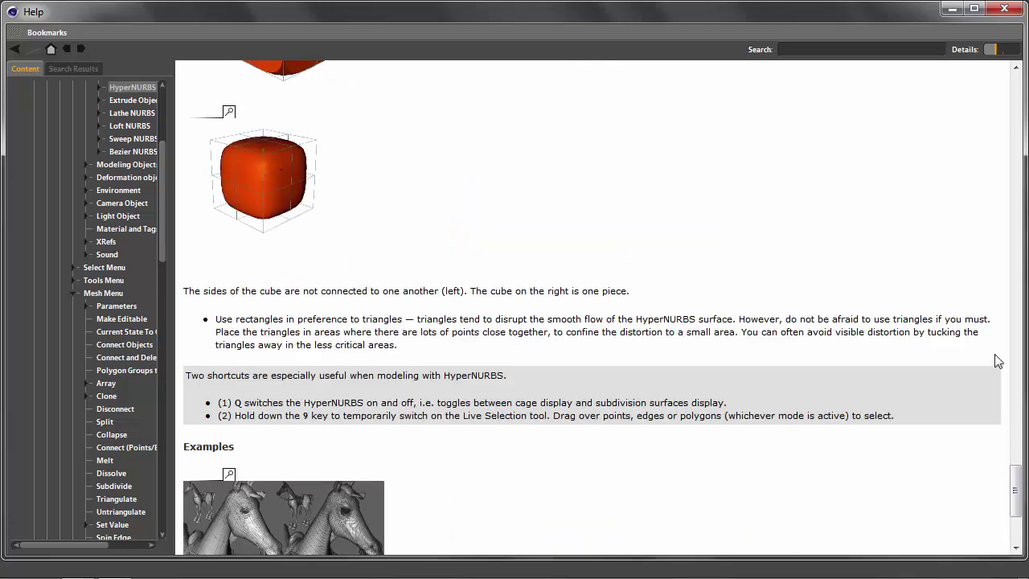
left_click_drag(1019, 485, 1018, 458)
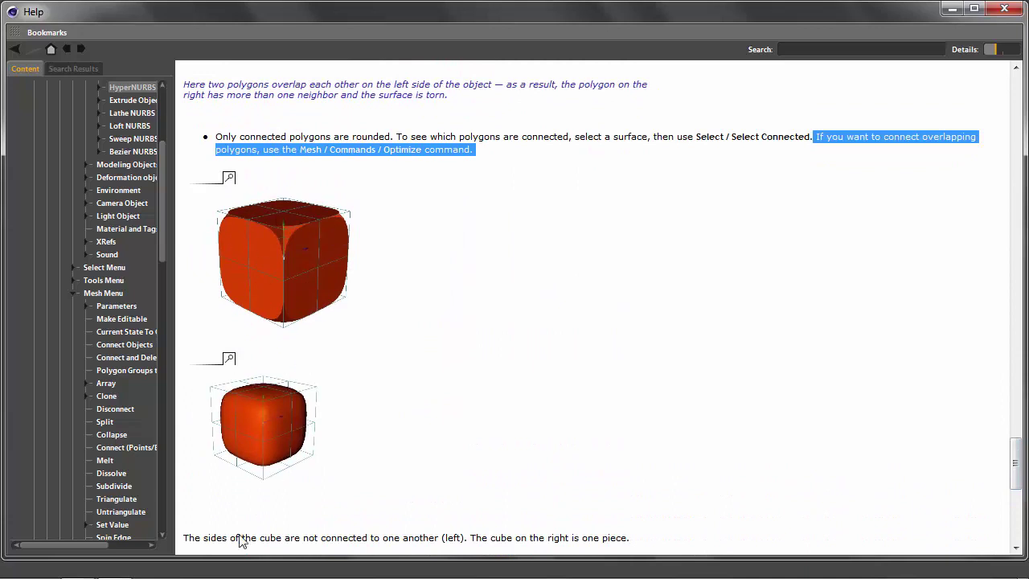
Highlight the captions about the unconnected cube sides and the one-piece right cube
left_click_drag(184, 538, 469, 541)
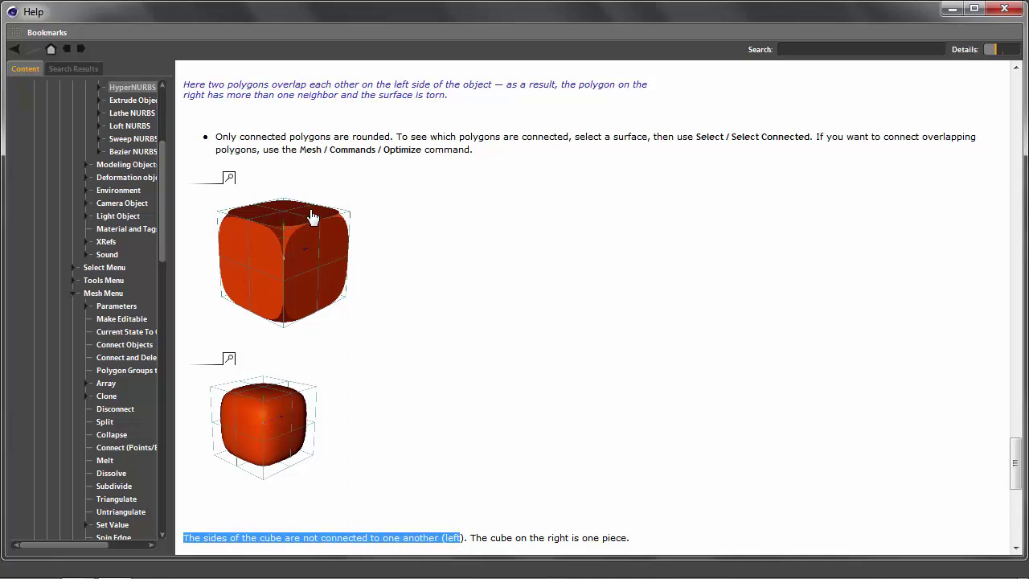
left_click(487, 537)
left_click_drag(470, 537, 631, 537)
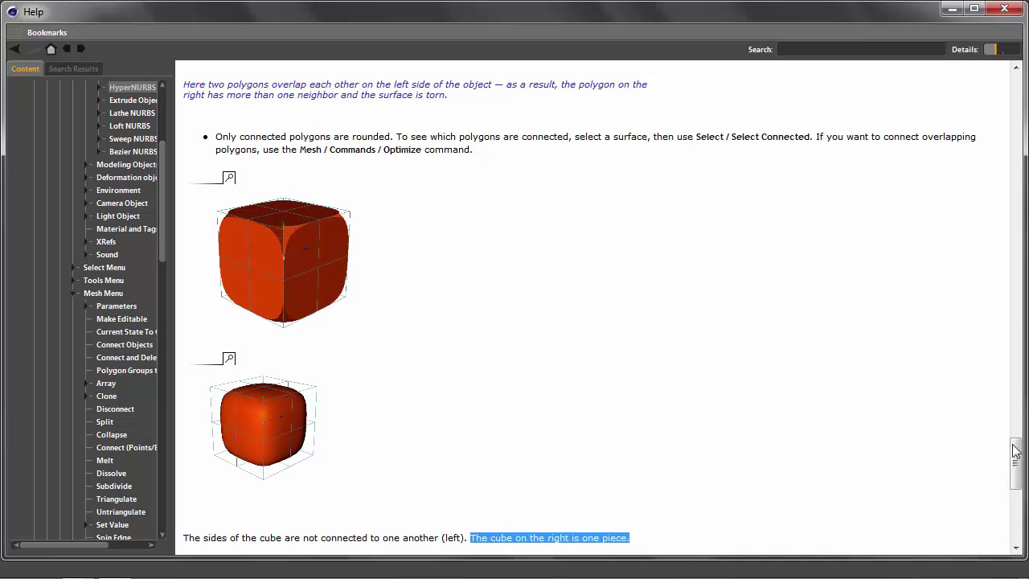
left_click_drag(1016, 452, 1017, 503)
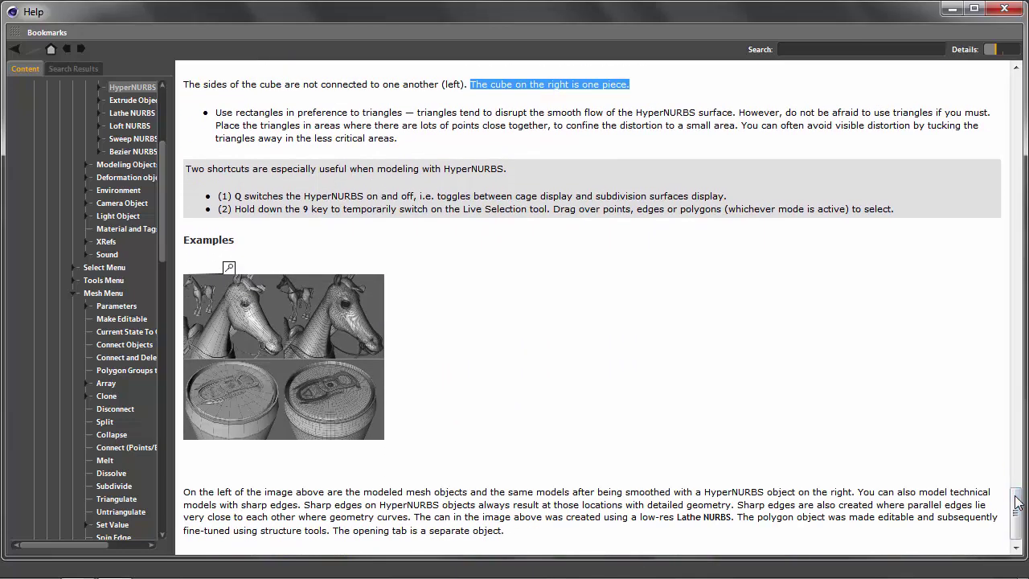
Highlight the advice on using and placing triangles and the sentence introducing two shortcuts
left_click_drag(216, 113, 988, 117)
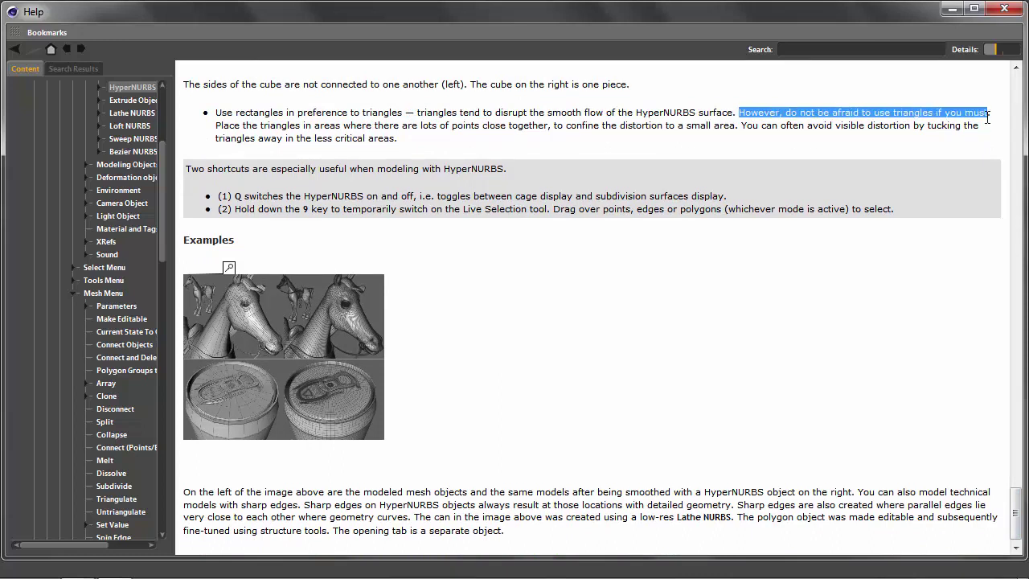
left_click_drag(217, 126, 537, 133)
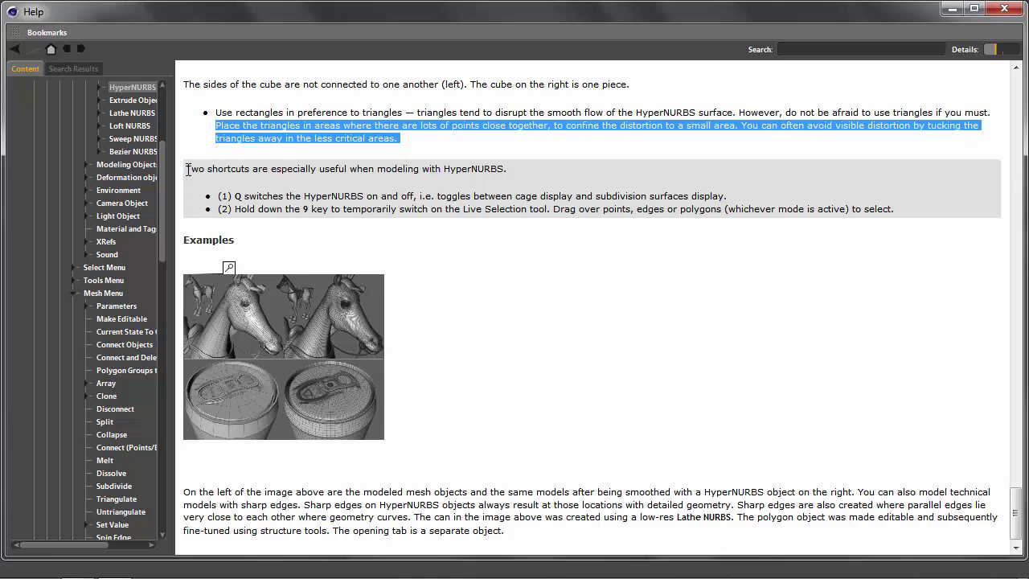
left_click_drag(187, 170, 506, 169)
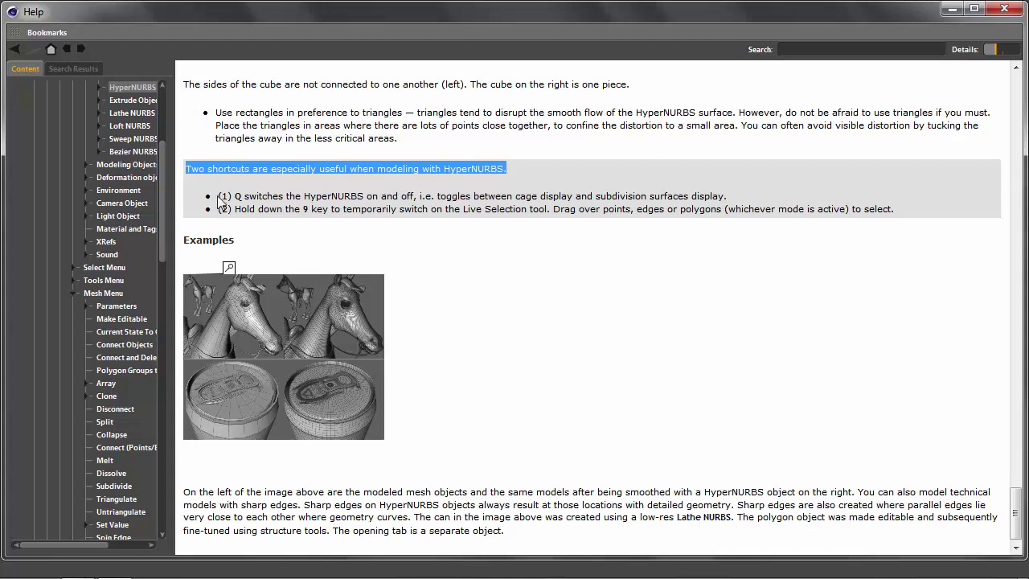
Highlight both shortcuts, including the 9-key Live Selection drag tip, then the Examples heading
left_click_drag(218, 196, 415, 198)
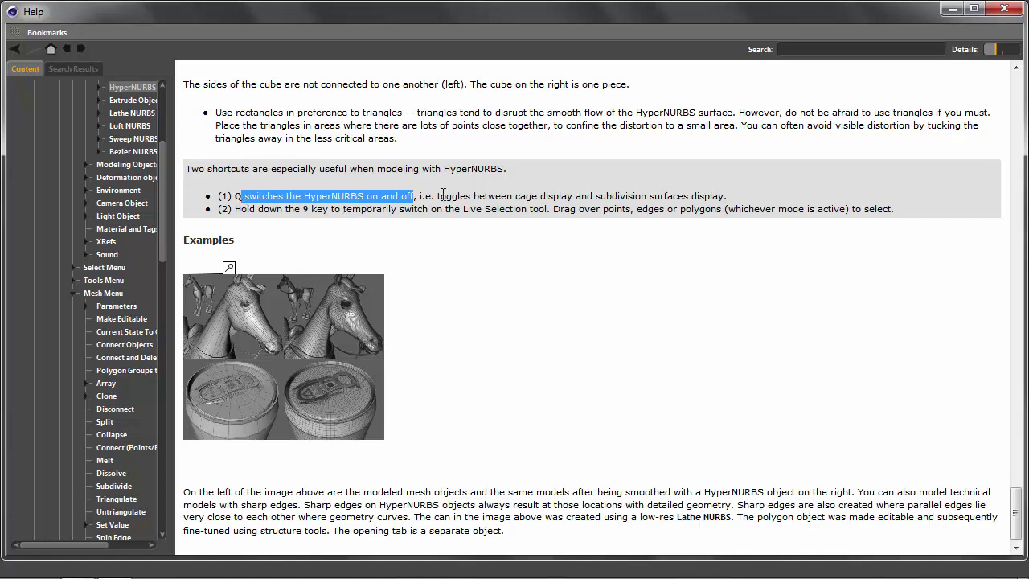
left_click_drag(435, 196, 727, 193)
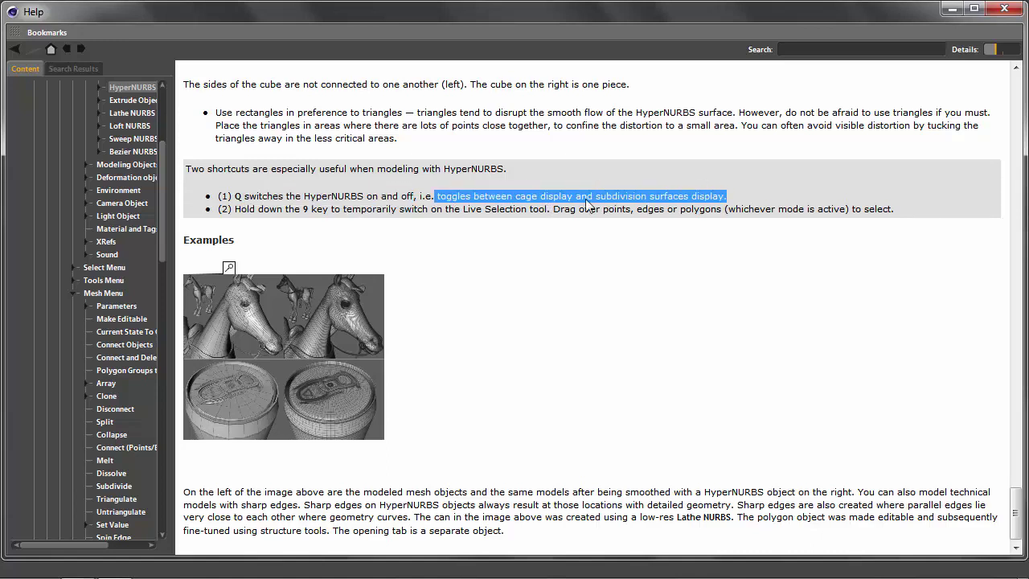
left_click_drag(235, 209, 547, 210)
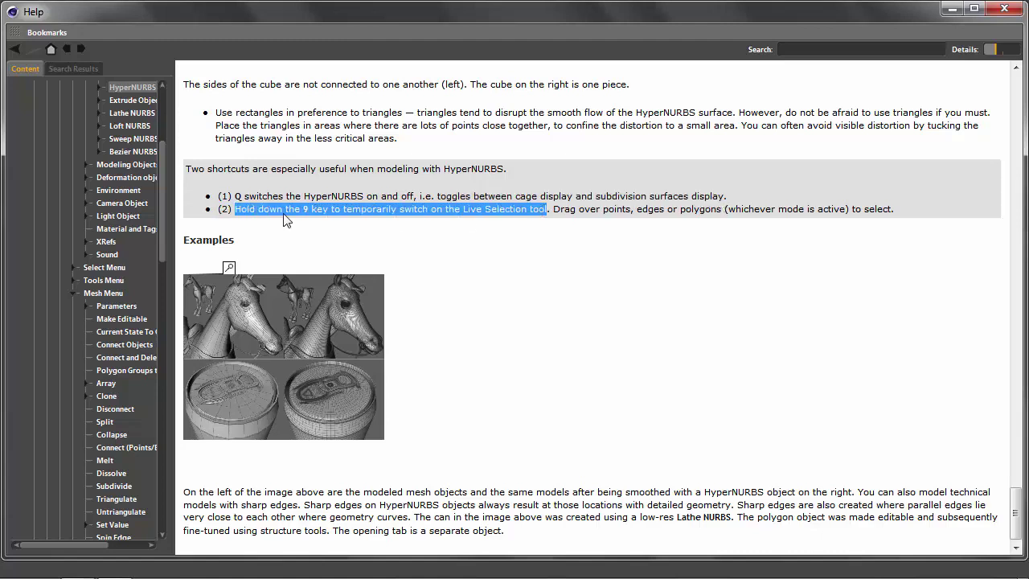
left_click(331, 210)
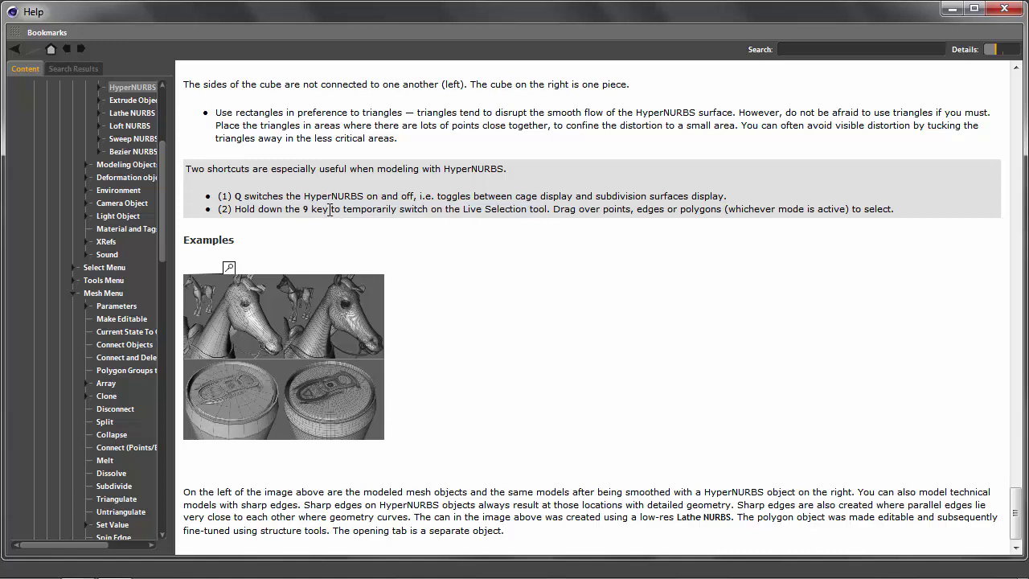
left_click_drag(330, 210, 303, 226)
left_click_drag(552, 210, 889, 212)
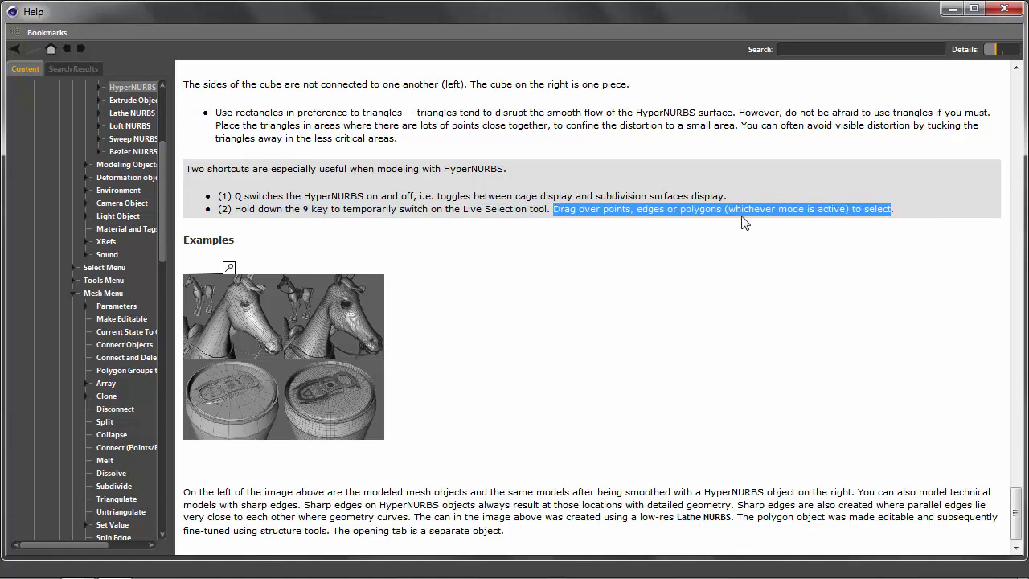
left_click_drag(245, 251, 185, 246)
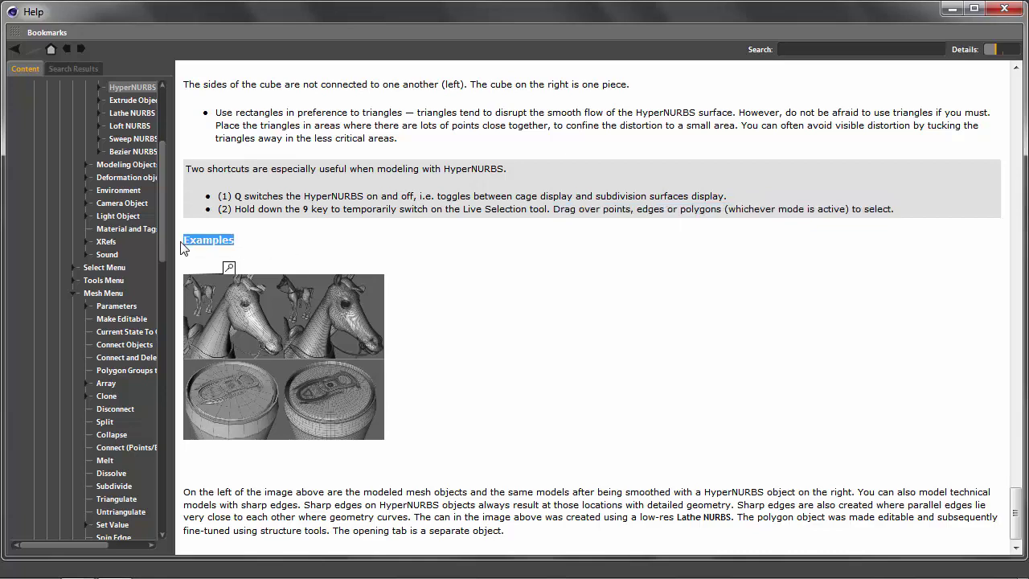
Enlarge the horse and can example image and scroll through the renders
left_click(272, 358)
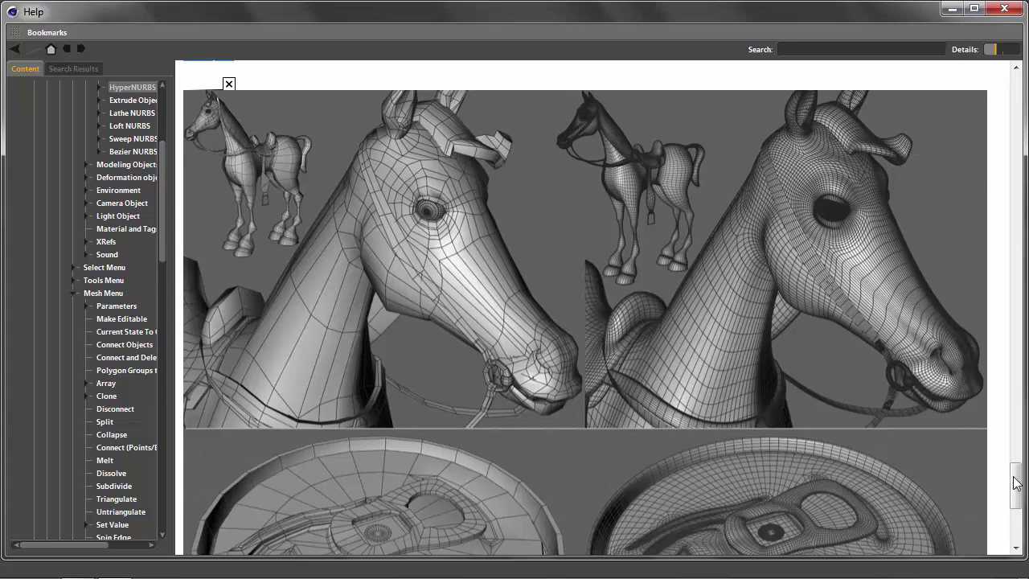
left_click_drag(1017, 482, 1016, 508)
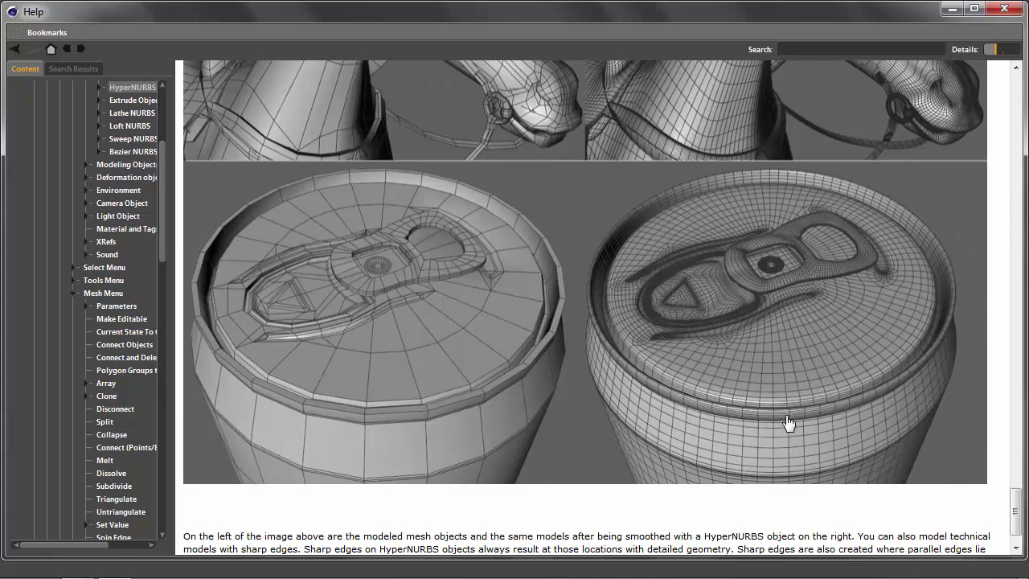
left_click_drag(1012, 505, 1012, 514)
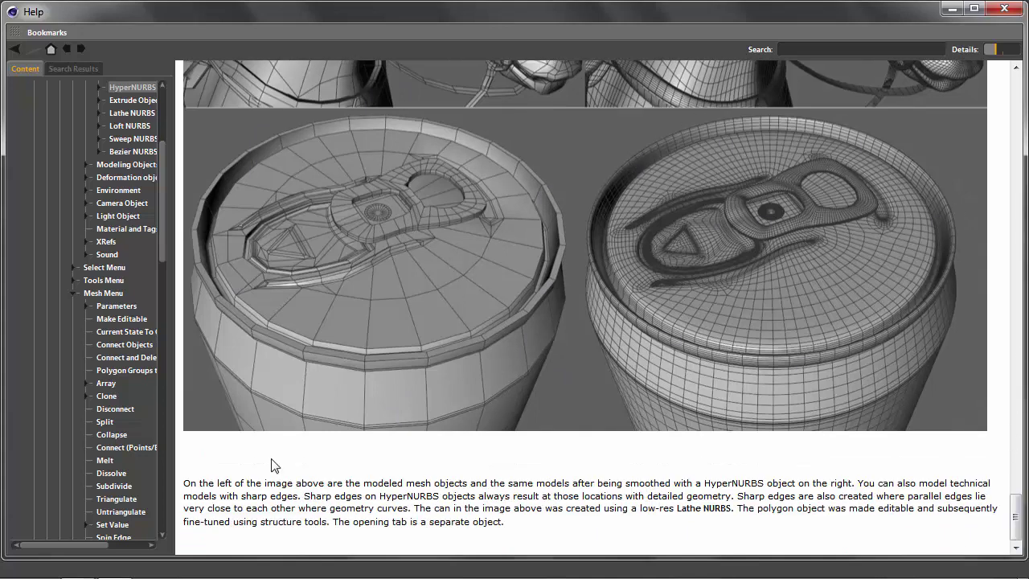
Highlight the caption on smoothed models, sharp edges, parallel edges and the low-res Lathe NURBS can
left_click_drag(184, 484, 851, 484)
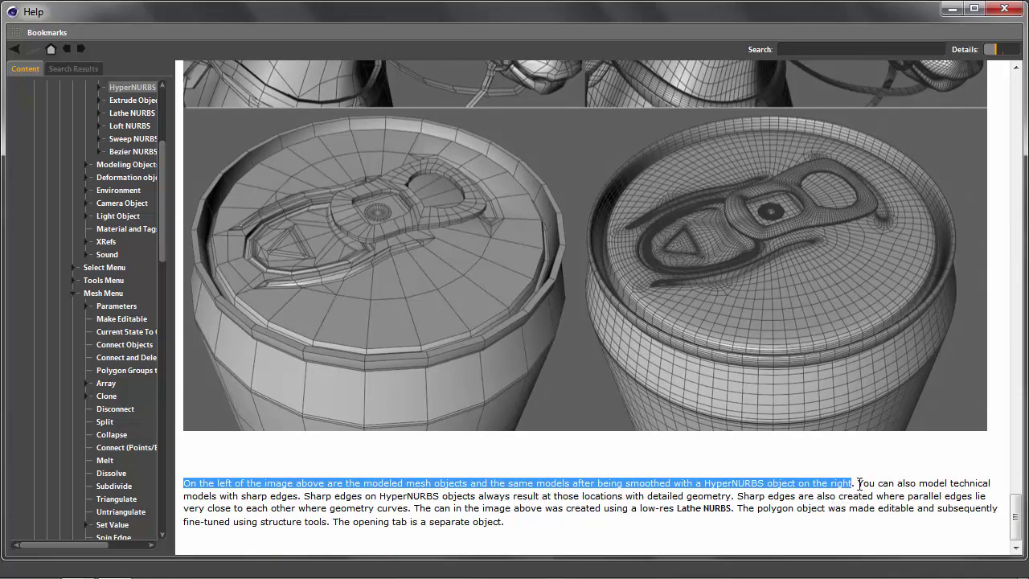
mouse_move(859, 484)
left_mouse_down()
mouse_move(990, 480)
mouse_move(989, 497)
mouse_move(298, 497)
mouse_move(732, 496)
left_mouse_up()
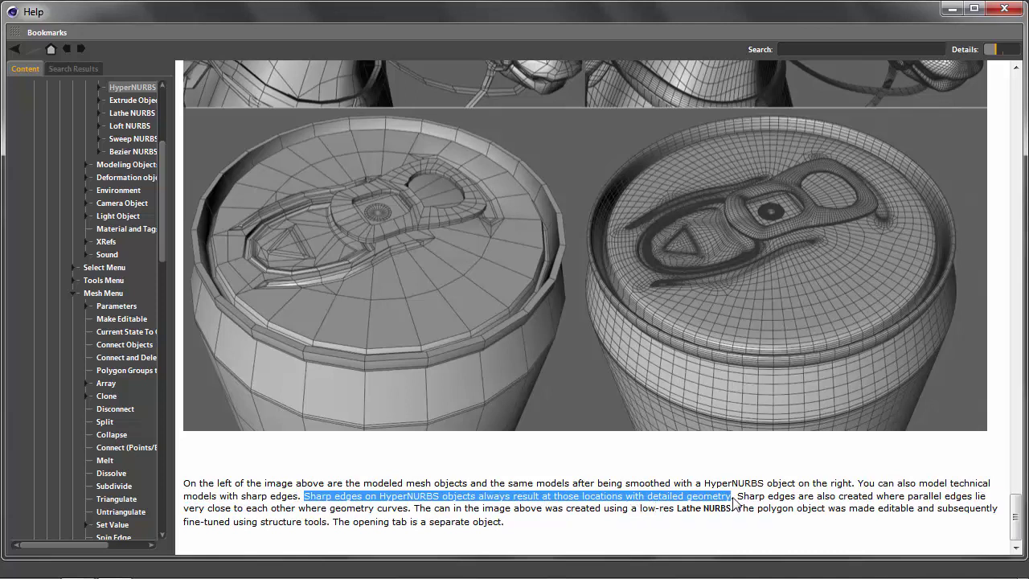
left_click_drag(733, 503, 409, 519)
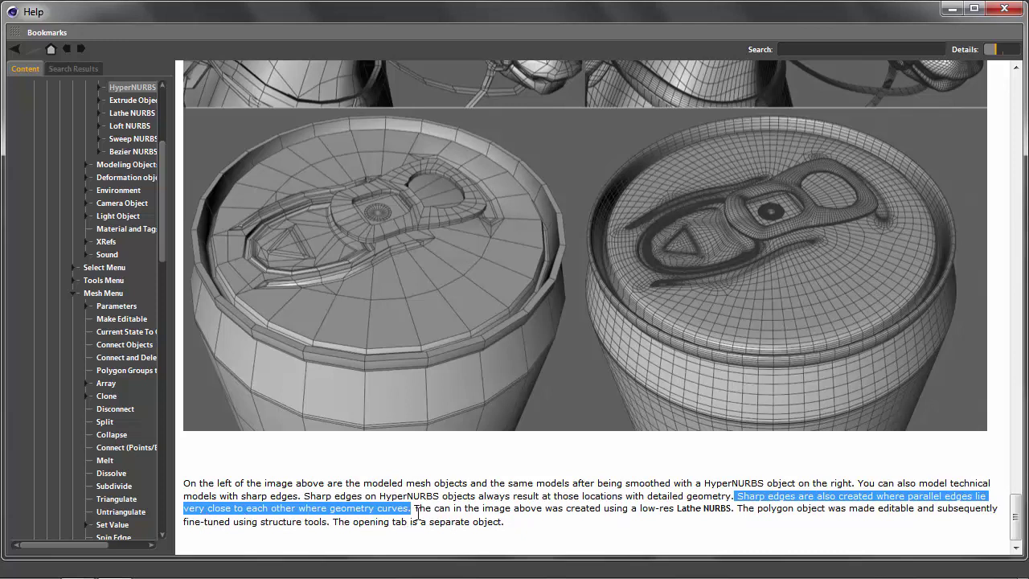
left_click_drag(415, 508, 738, 507)
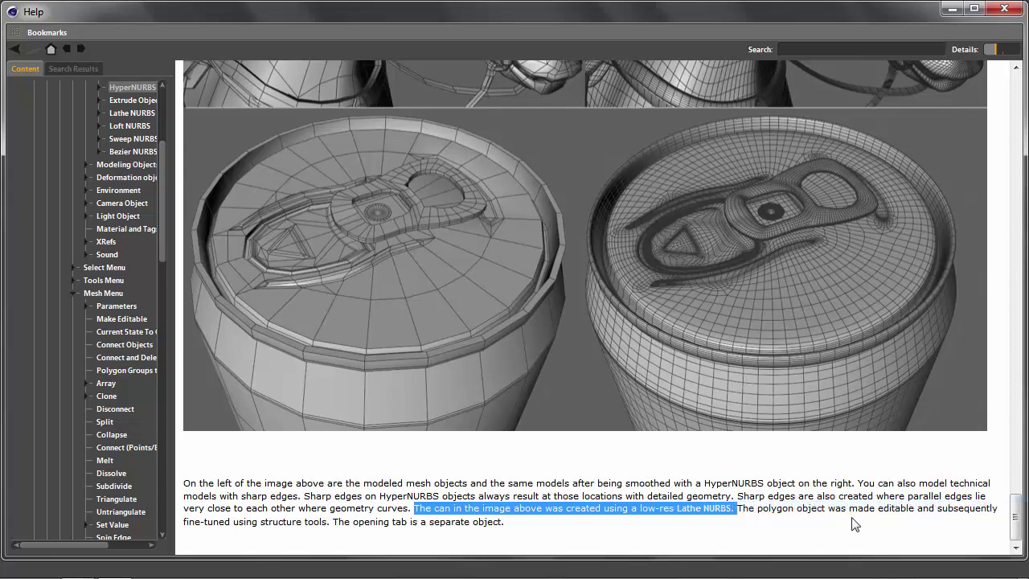
left_click_drag(737, 508, 979, 521)
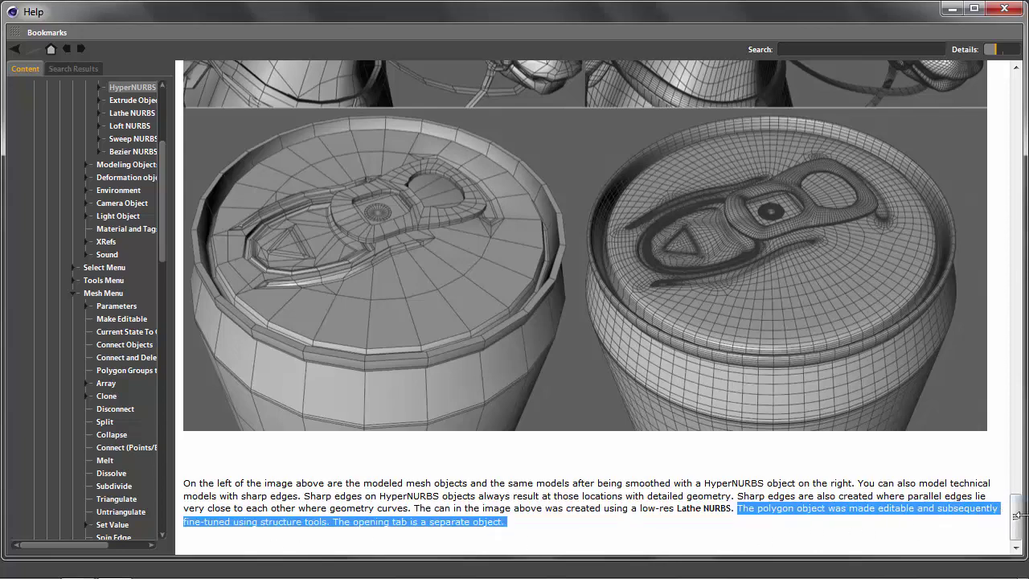
mouse_move(1016, 519)
left_mouse_down()
mouse_move(994, 374)
mouse_move(994, 89)
left_mouse_up()
Return to the Weight HyperNURBS page and follow the HyperNURBS Weights link to the HyperNURBS page
left_click(16, 50)
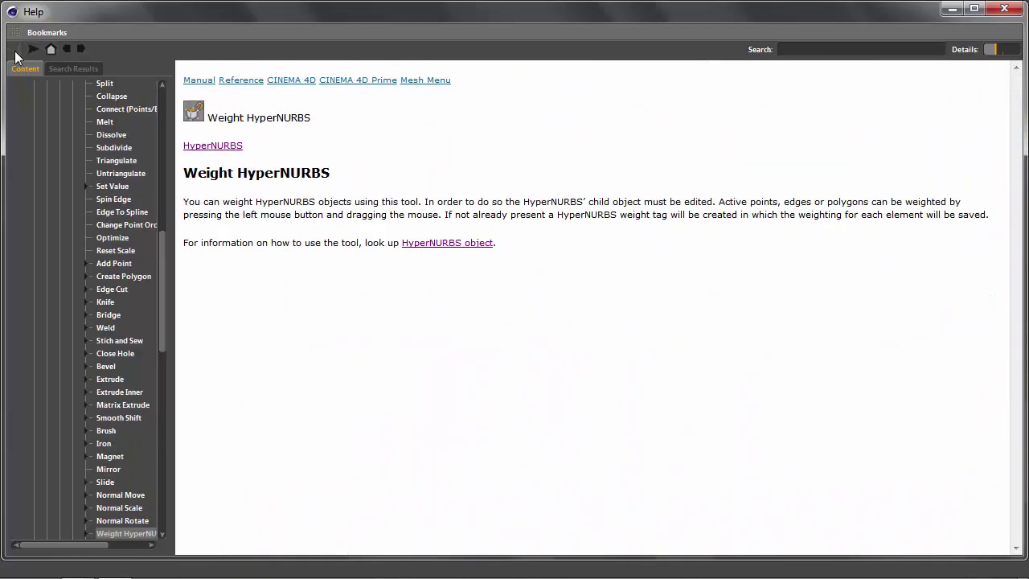
left_click(219, 146)
scroll(1019, 280, "down", 3)
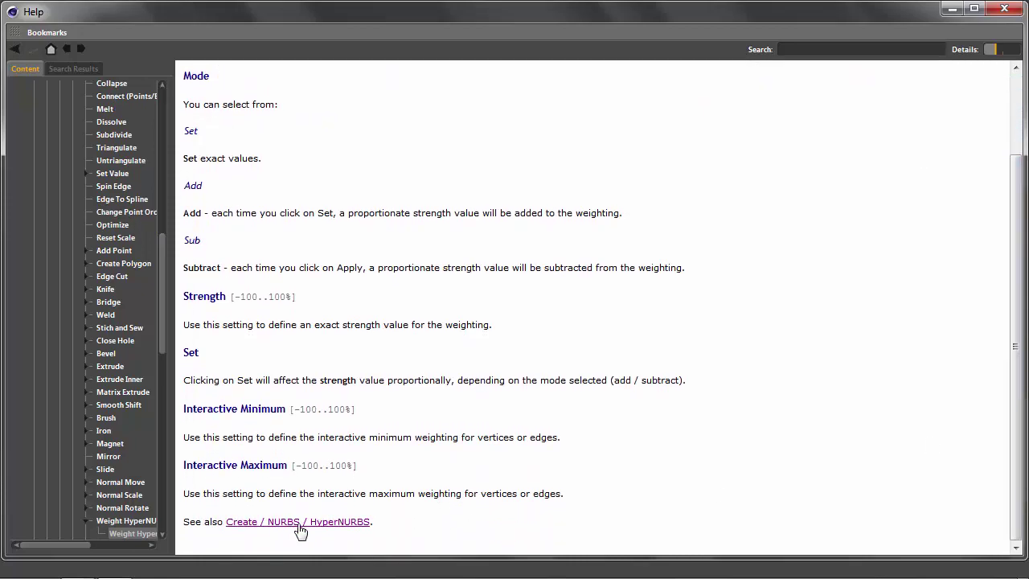
left_click(300, 532)
Scroll through the HyperNURBS page, go back, and close the Help window
left_click_drag(1018, 129, 1024, 505)
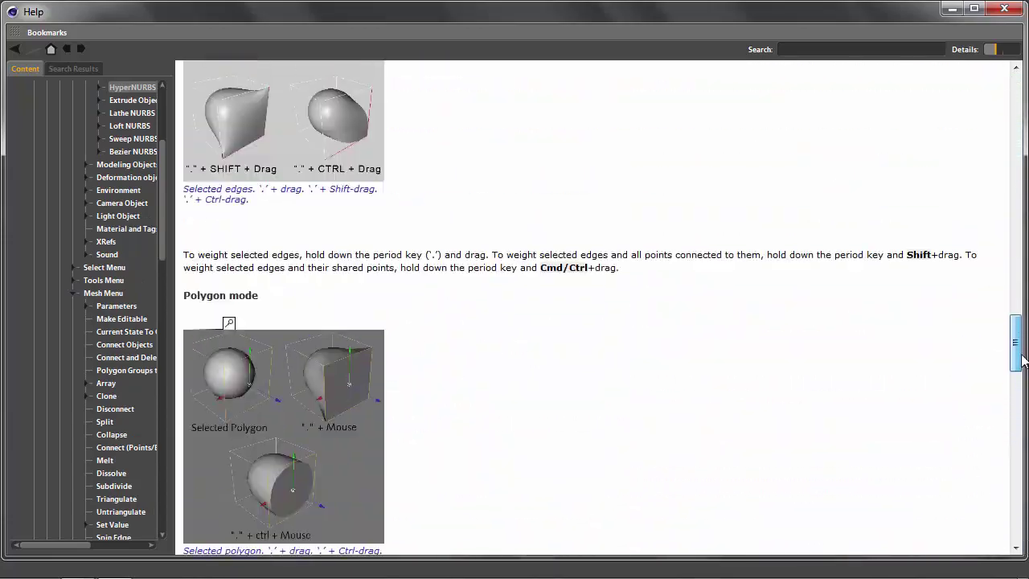
left_click_drag(1024, 505, 1017, 111)
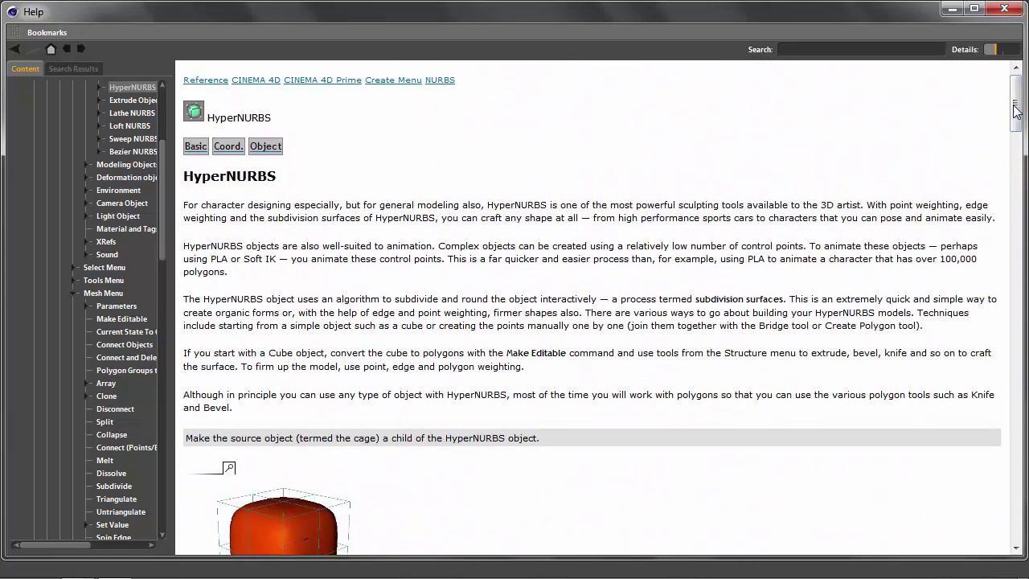
left_click(17, 50)
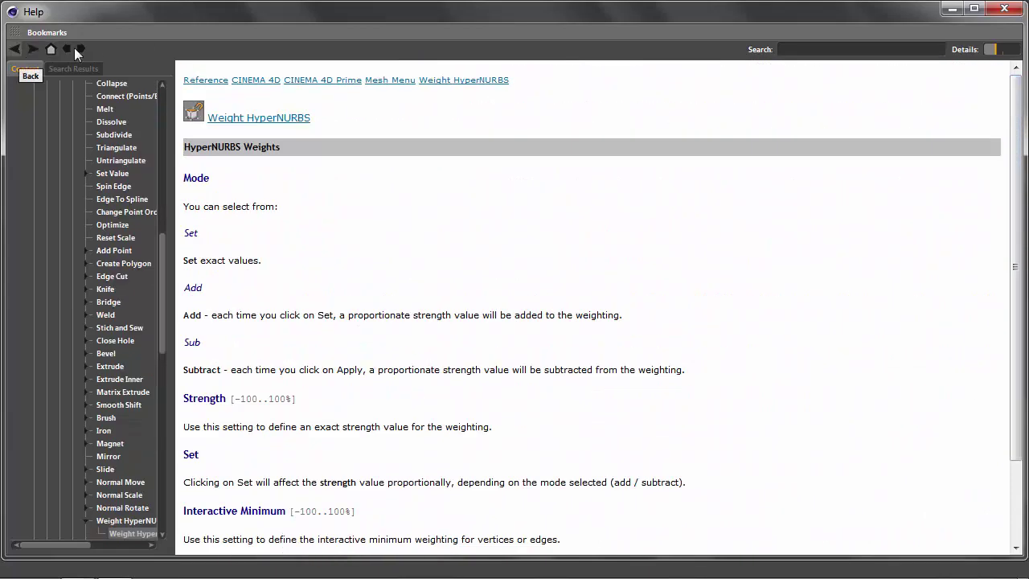
left_click(1005, 8)
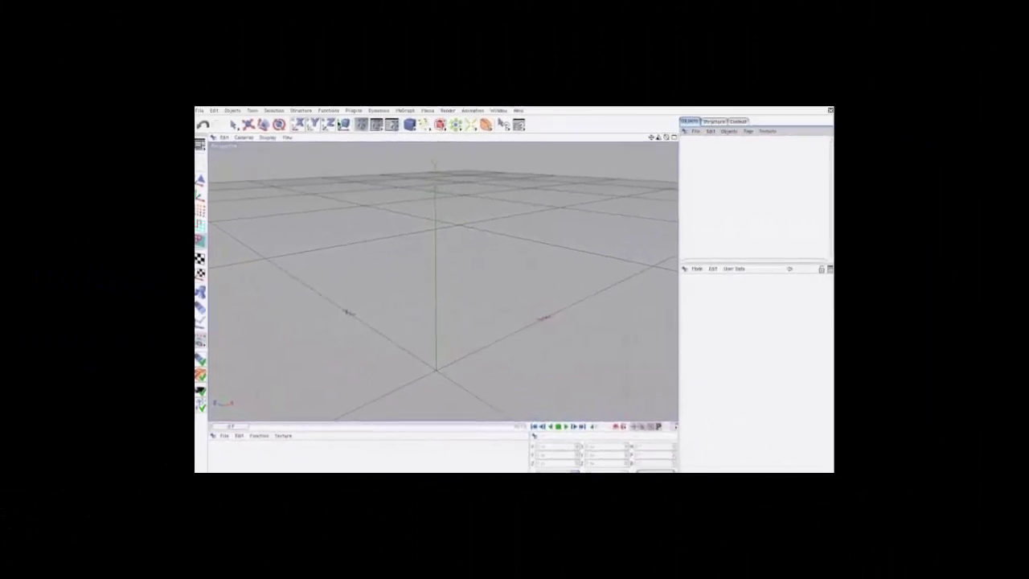
Activate Live Selection, review its HyperNURBS and Options settings, and add a Cube primitive
left_click(233, 125)
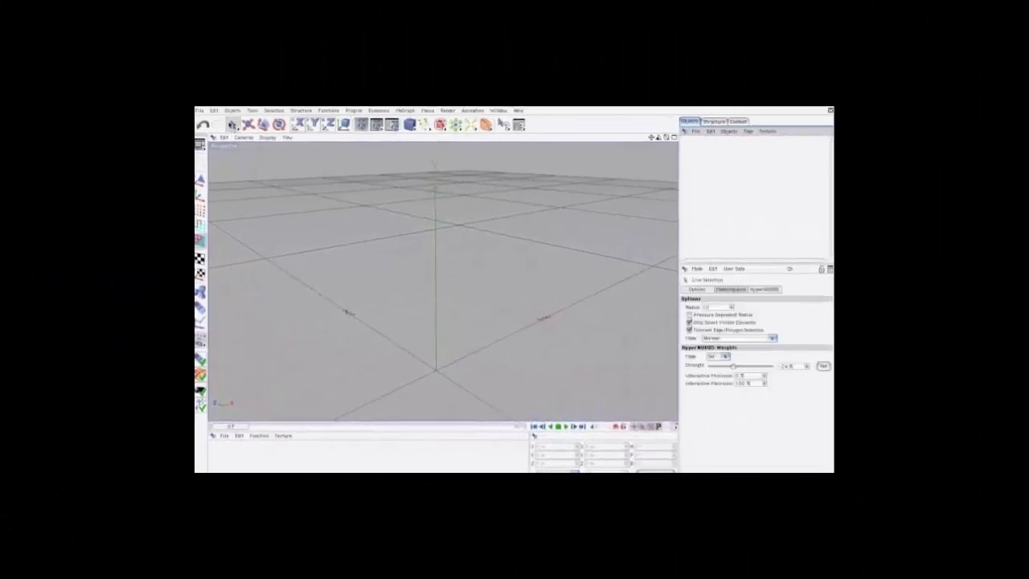
left_click(768, 291)
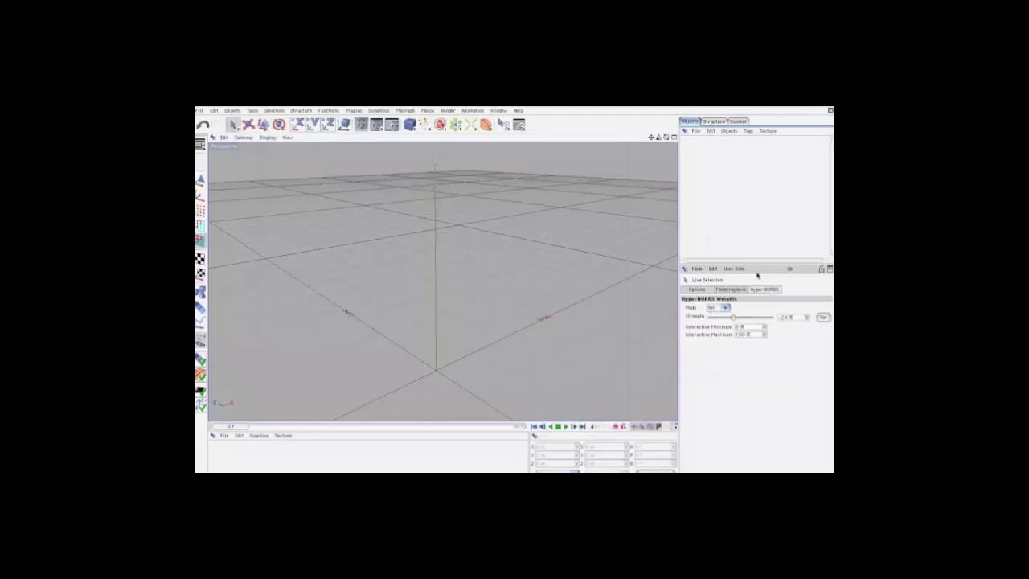
left_click(698, 290)
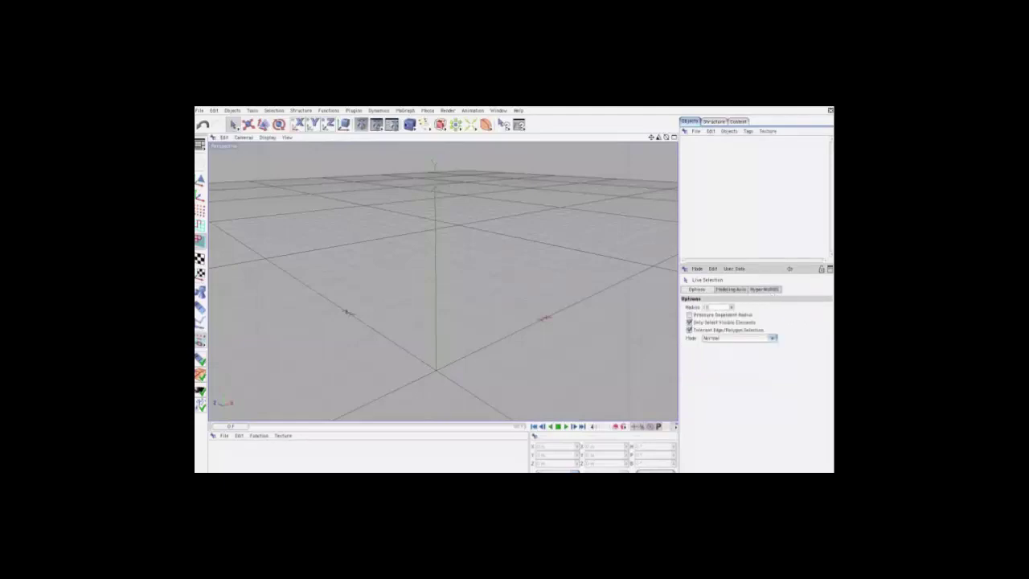
left_click_drag(409, 125, 418, 130)
Make the cube editable and nest it under a new HyperNURBS object
left_click(200, 161)
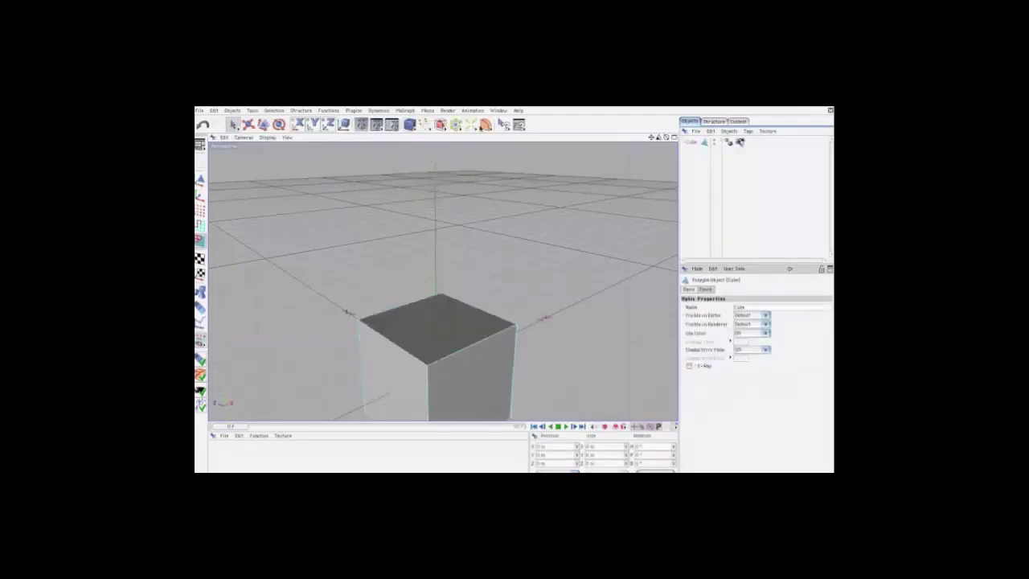
left_click(441, 124, "alt")
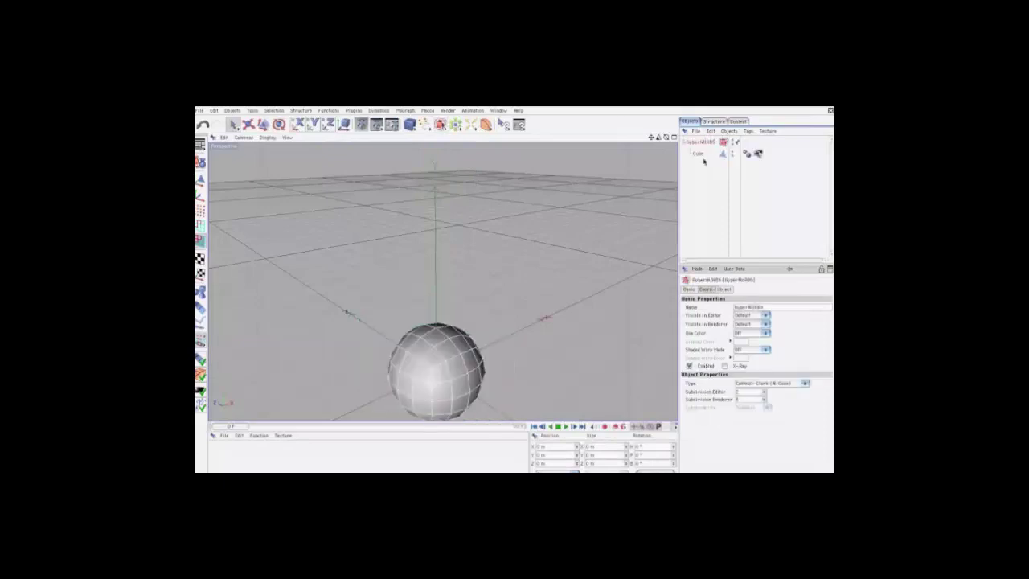
left_click_drag(653, 137, 679, 147)
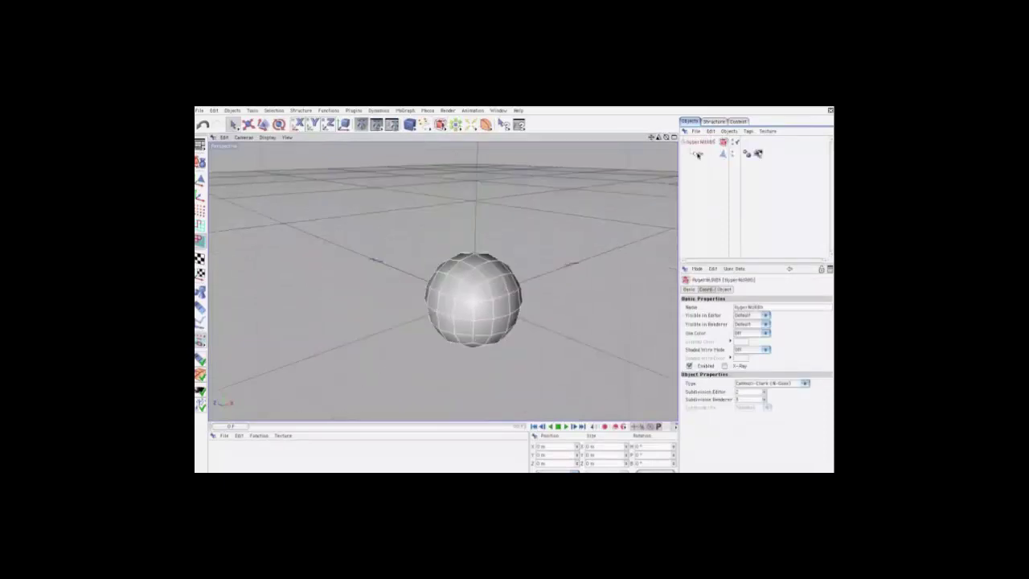
left_click(698, 153)
Weight the cube's side polygons so that side of the smoothed shape flattens
mouse_move(459, 269)
left_mouse_down()
mouse_move(462, 311)
mouse_move(515, 295)
mouse_move(426, 301)
left_mouse_up()
left_click(468, 348)
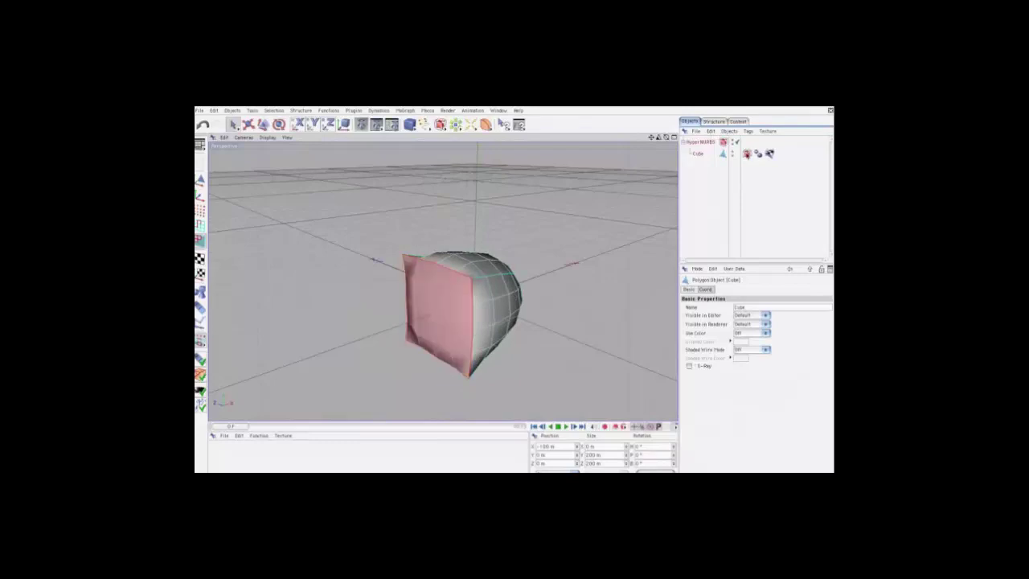
left_click(494, 309, "shift")
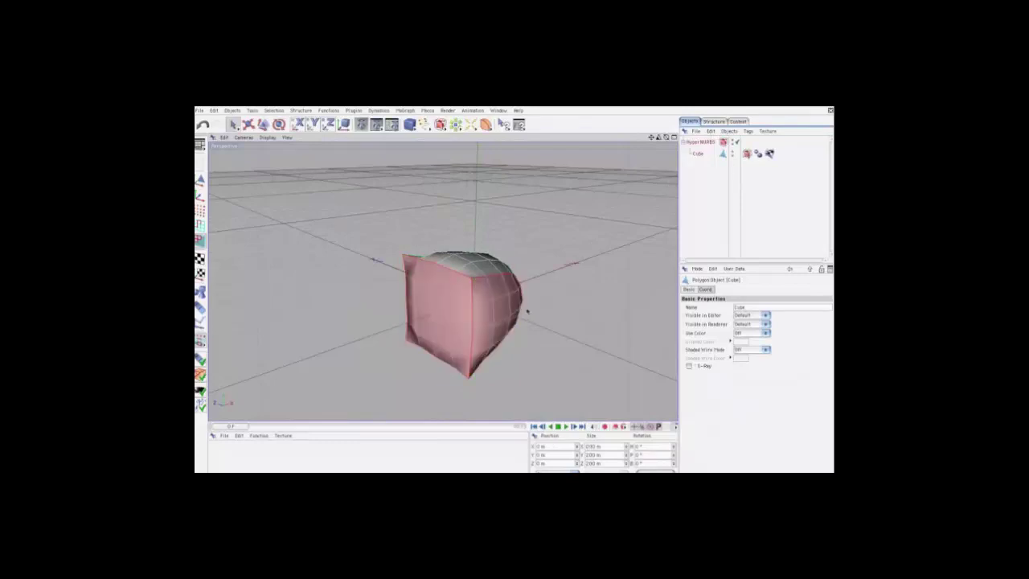
left_click_drag(527, 311, 514, 296)
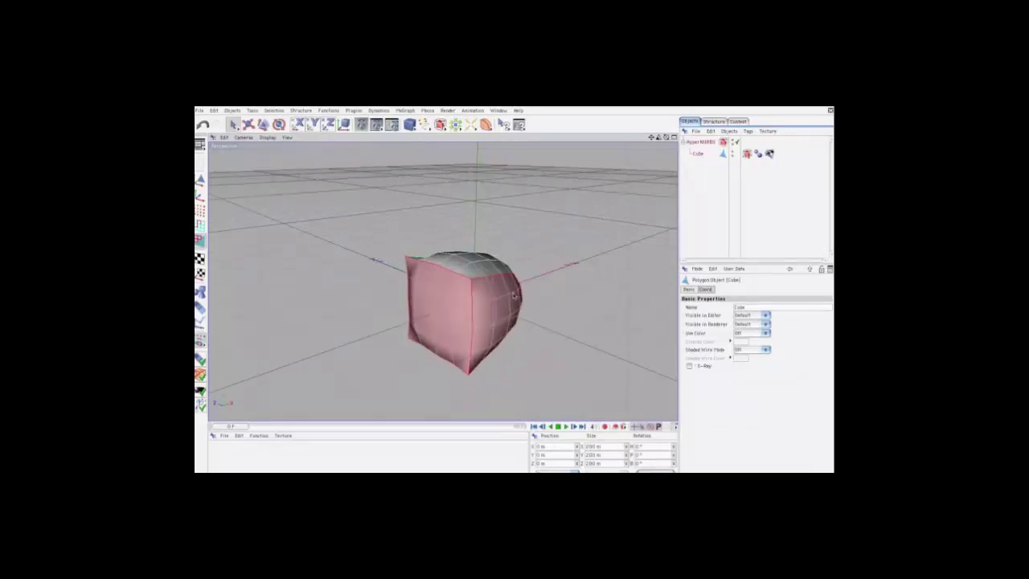
left_click(617, 288)
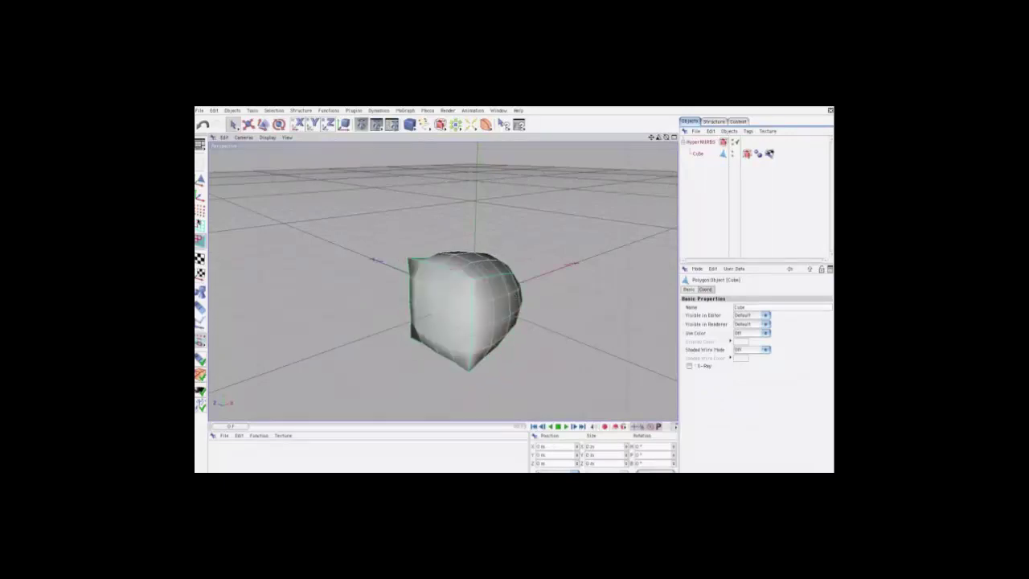
In Edge mode, weight the cube's top-right edge into a pointed corner
left_click(200, 225)
left_click(500, 276)
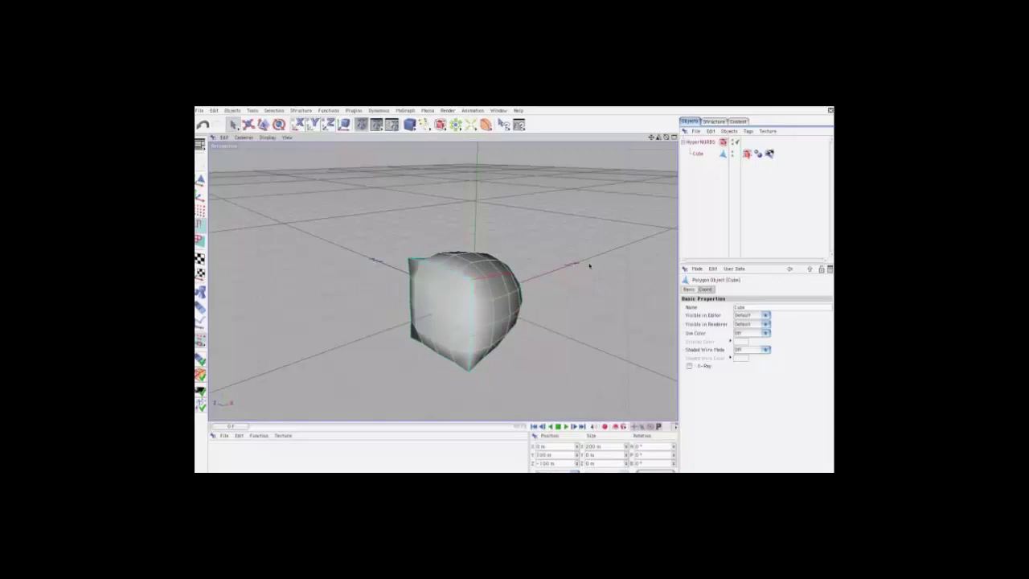
mouse_move(589, 266)
left_mouse_down()
mouse_move(513, 296)
mouse_move(530, 310)
left_mouse_up()
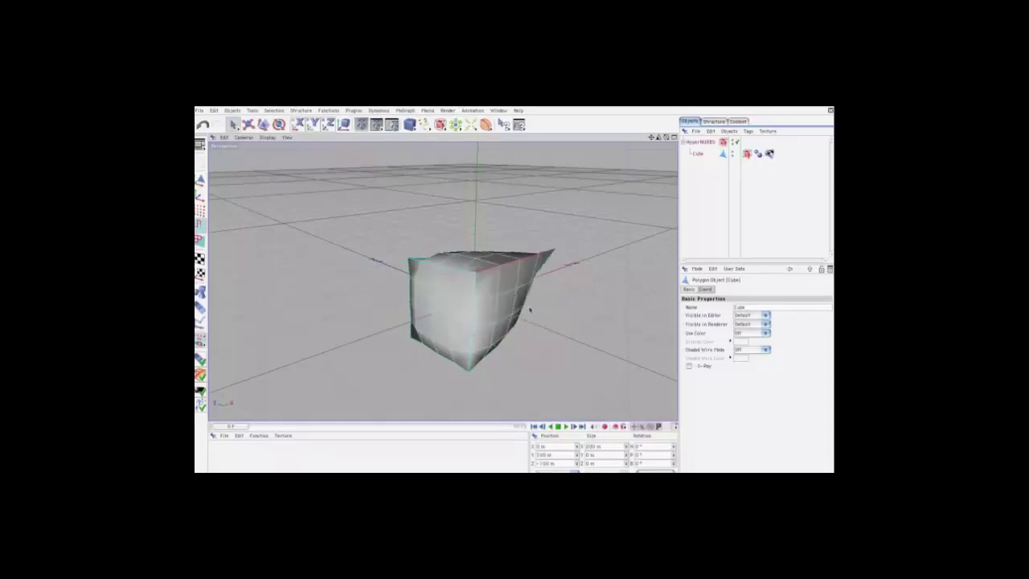
Render and orbit the weighted cube, then switch off HyperNURBS to show the plain cube
left_click(376, 123)
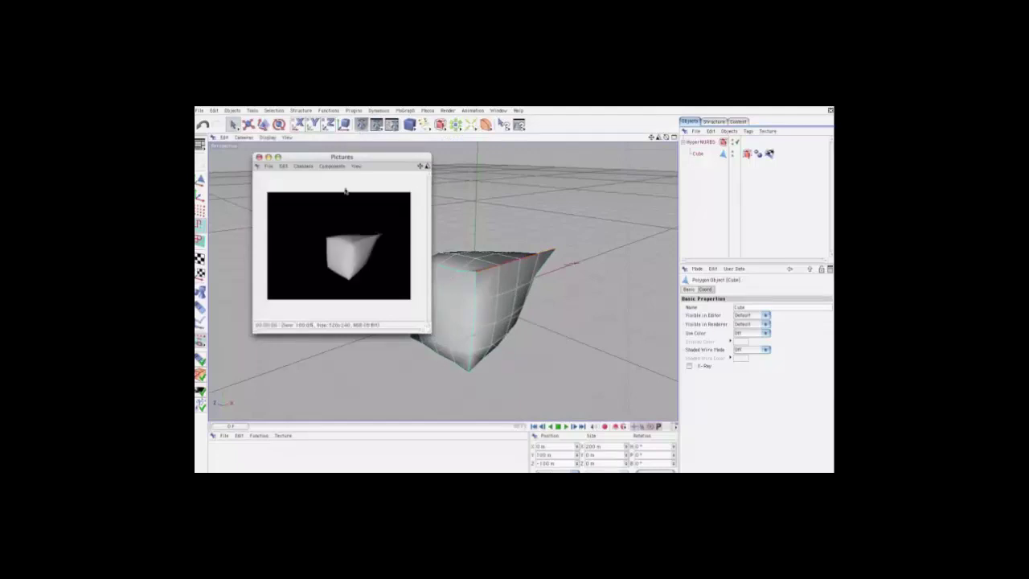
left_click(479, 279)
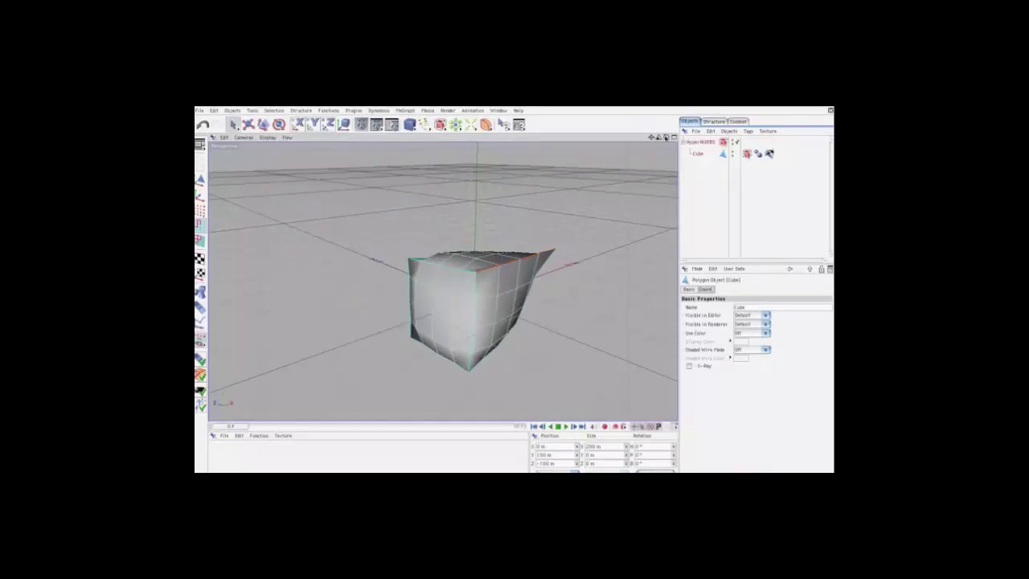
left_click_drag(490, 299, 512, 296, "alt")
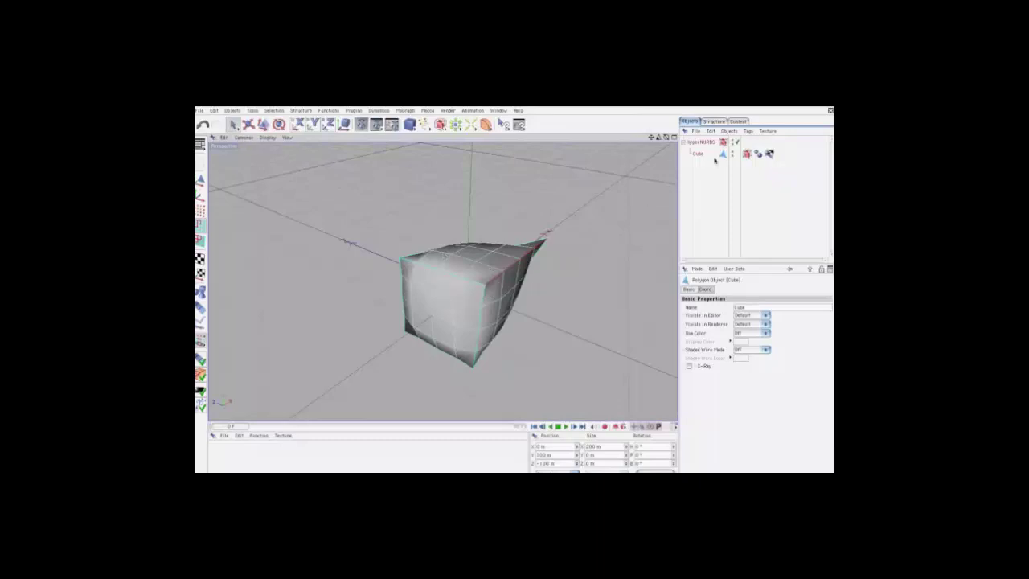
left_click(736, 143)
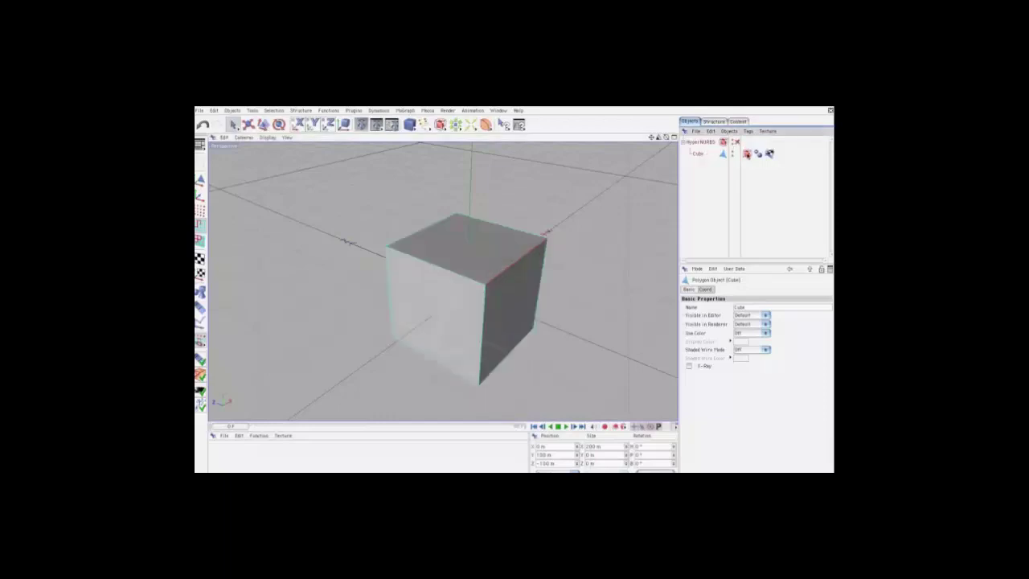
Display the cube's HyperNURBS weight shading and bring up Live Selection's HyperNURBS weight settings
left_click(747, 154)
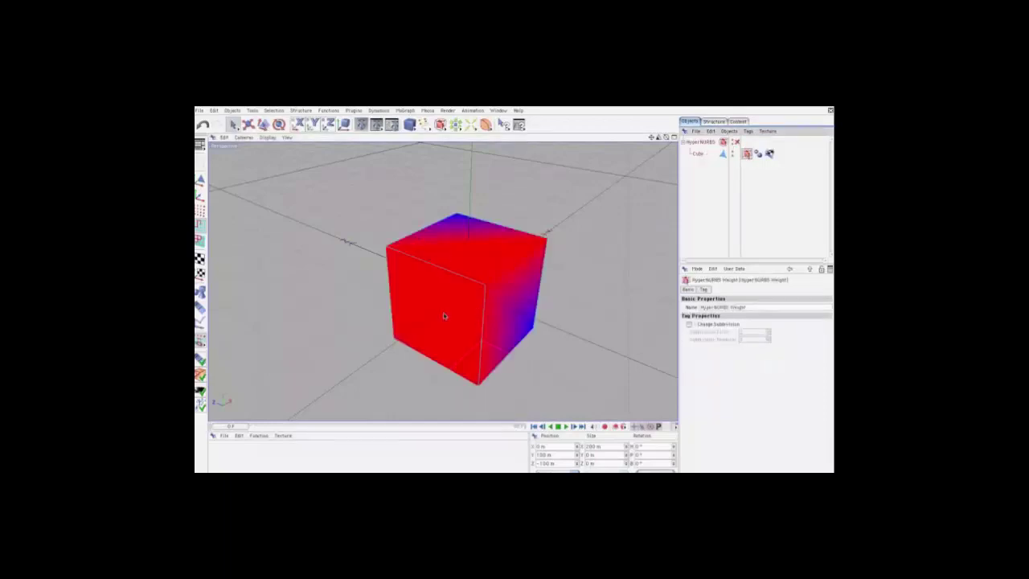
left_click_drag(515, 299, 514, 298, "alt")
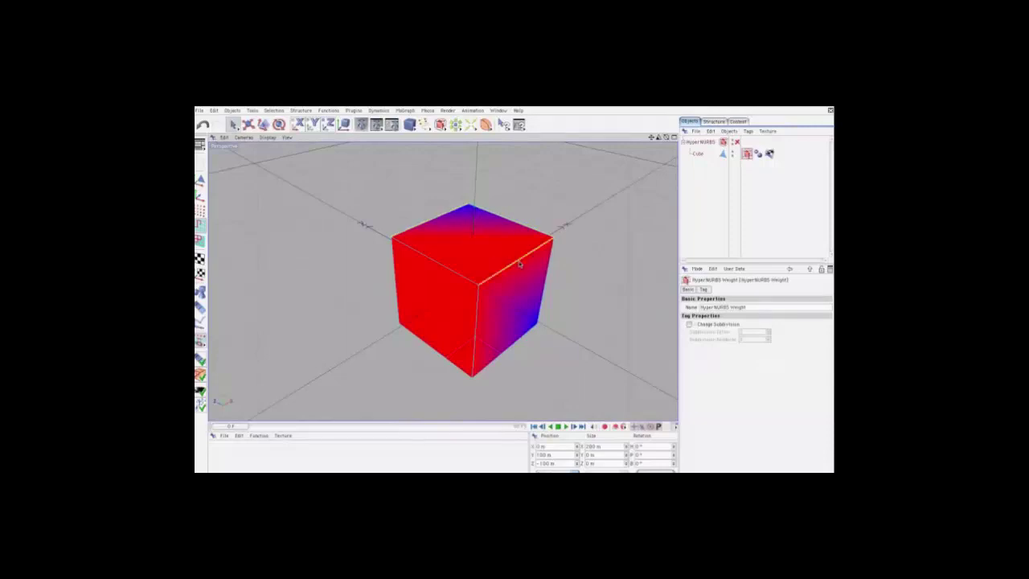
left_click(232, 125)
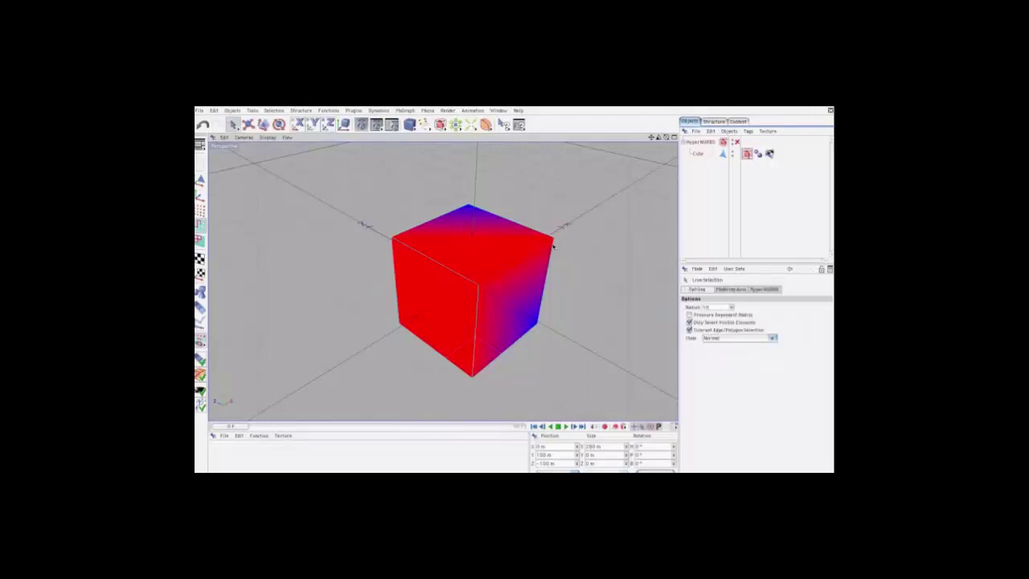
left_click(767, 289)
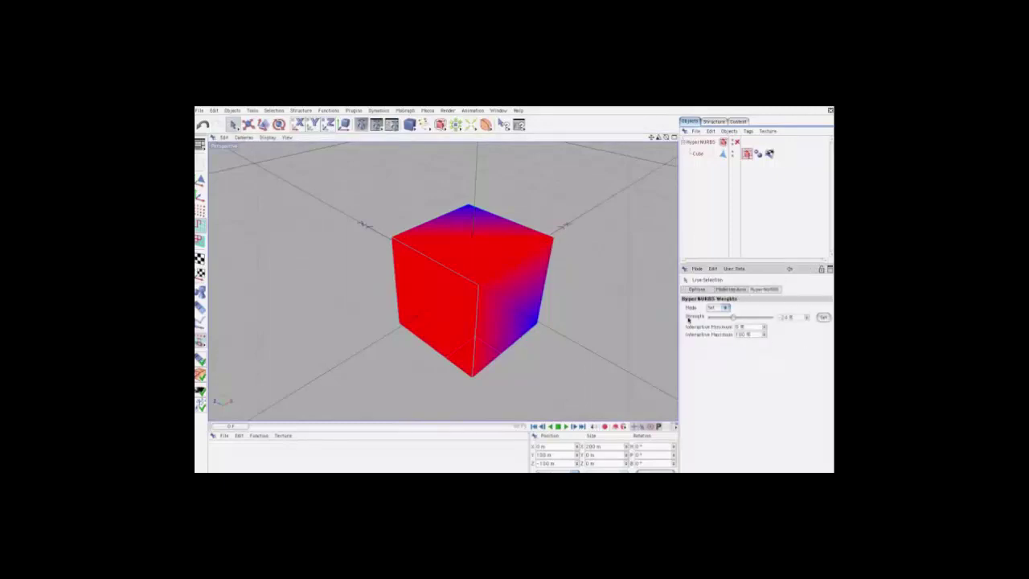
Raise the weight strength to about 55% and set the weighting mode to Add
left_click(725, 308)
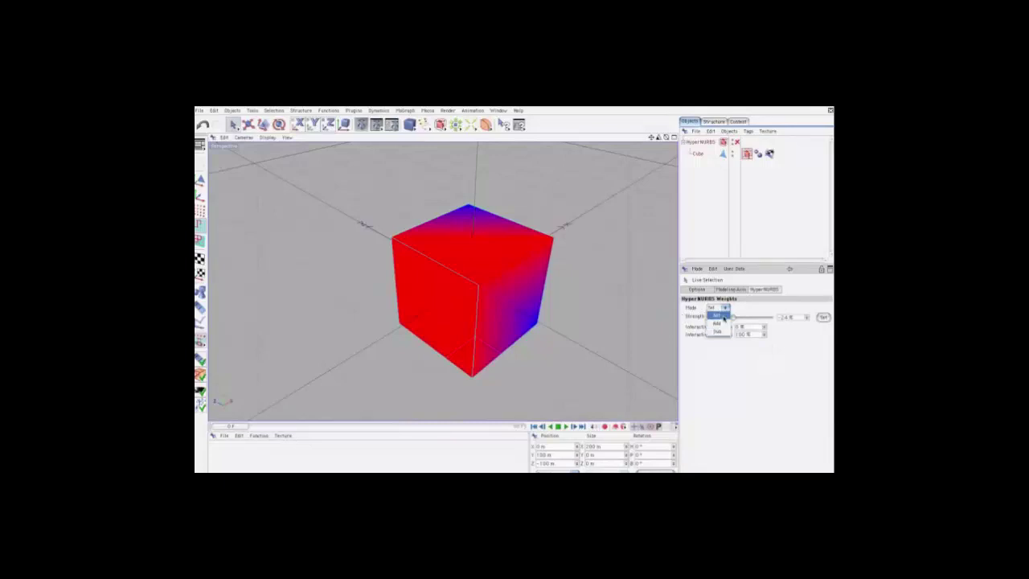
left_click(724, 318)
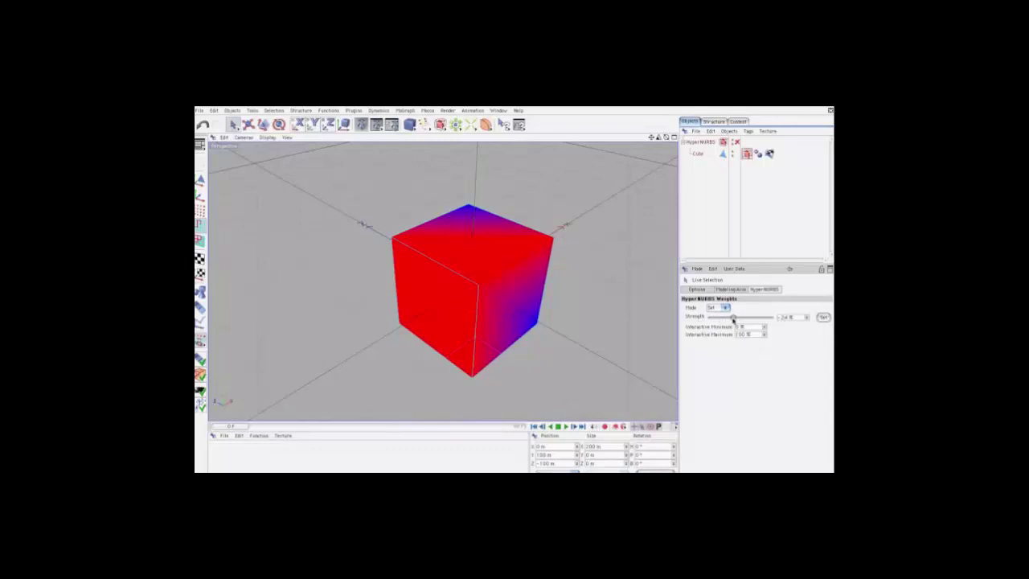
left_click_drag(732, 319, 748, 319)
left_click(725, 308)
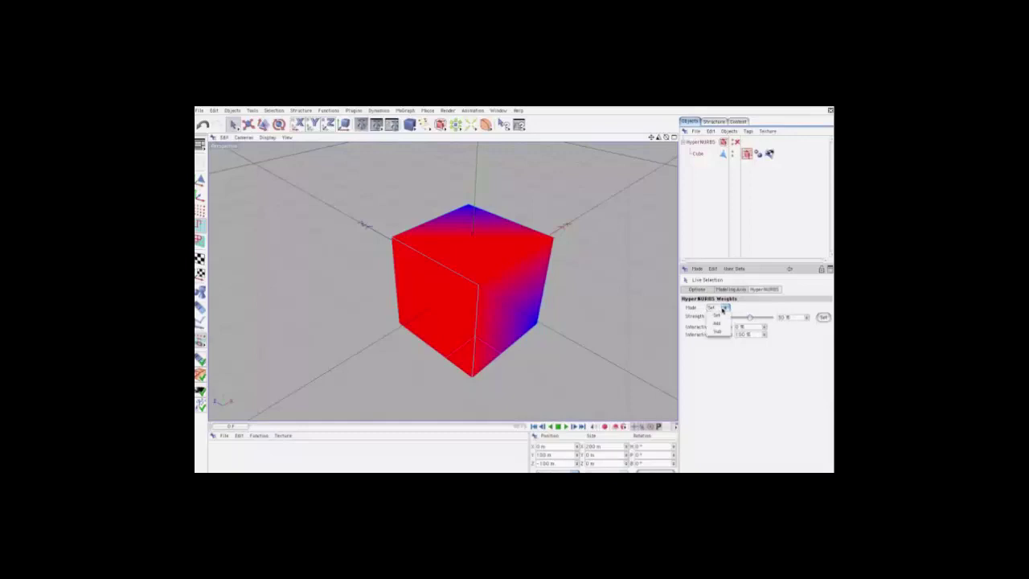
left_click(725, 324)
Set the weighting mode to Set, strength to -100%, and Interactive Minimum to about -60%
left_click(723, 308)
left_click(716, 330)
mouse_move(750, 318)
left_mouse_down()
mouse_move(698, 319)
mouse_move(784, 319)
left_mouse_up()
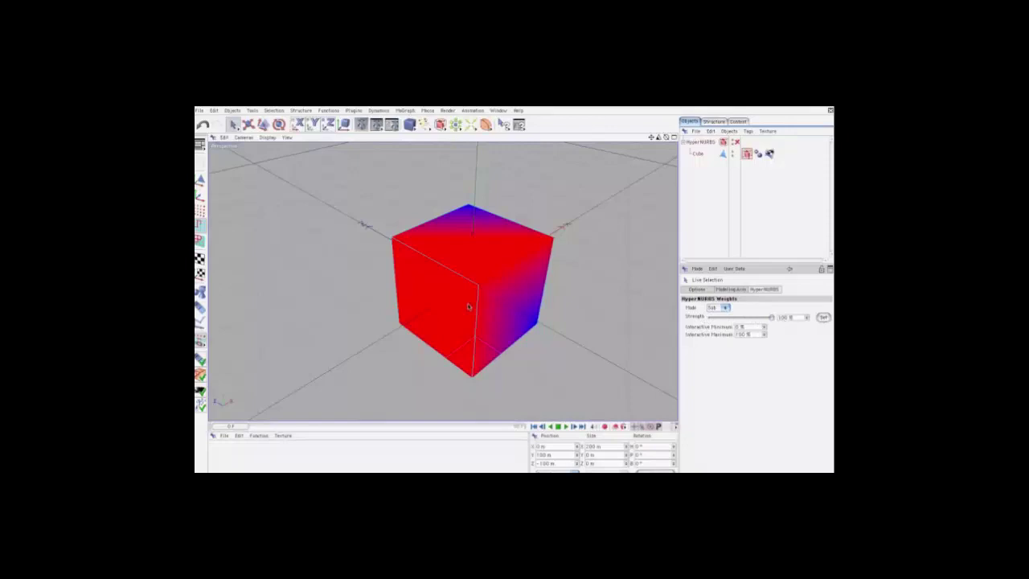
left_click(510, 271)
left_click_drag(773, 318, 748, 318)
left_click_drag(764, 328, 764, 328)
left_click_drag(765, 326, 765, 331)
Apply a lowered weight to the top-right front edge and turn HyperNURBS smoothing back on
left_click(514, 267)
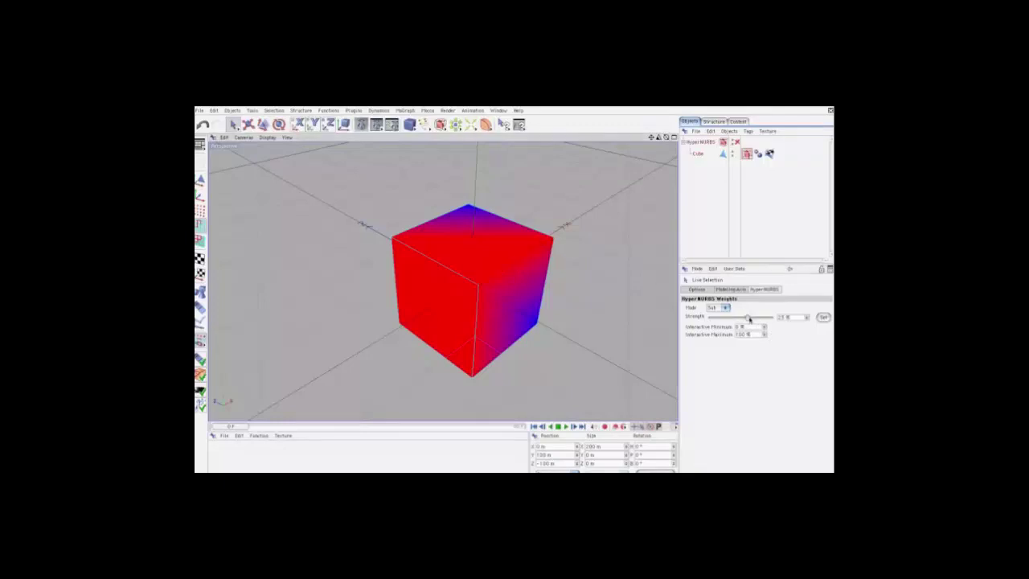
left_click_drag(749, 320, 694, 322)
left_click(824, 318)
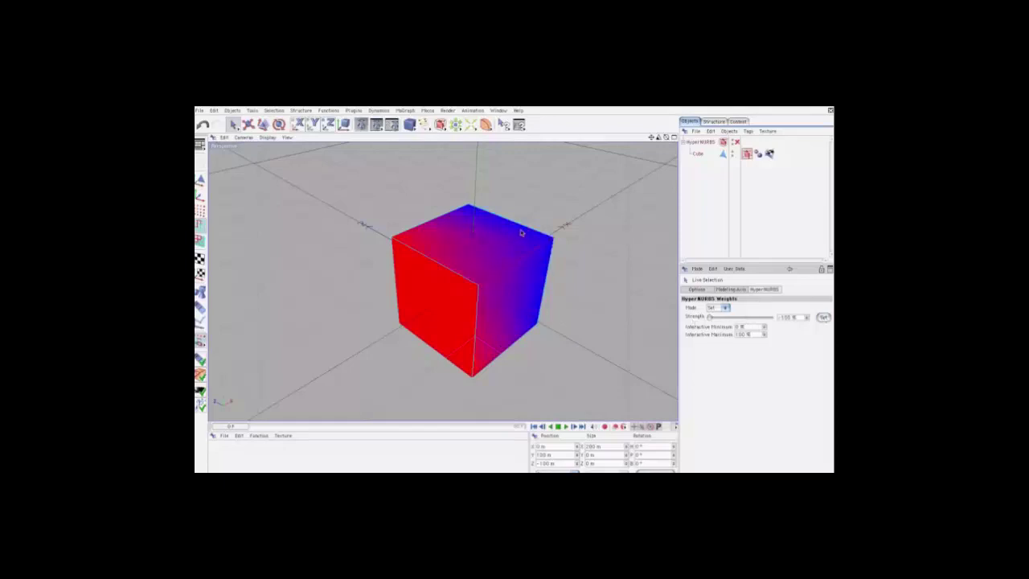
left_click(735, 143)
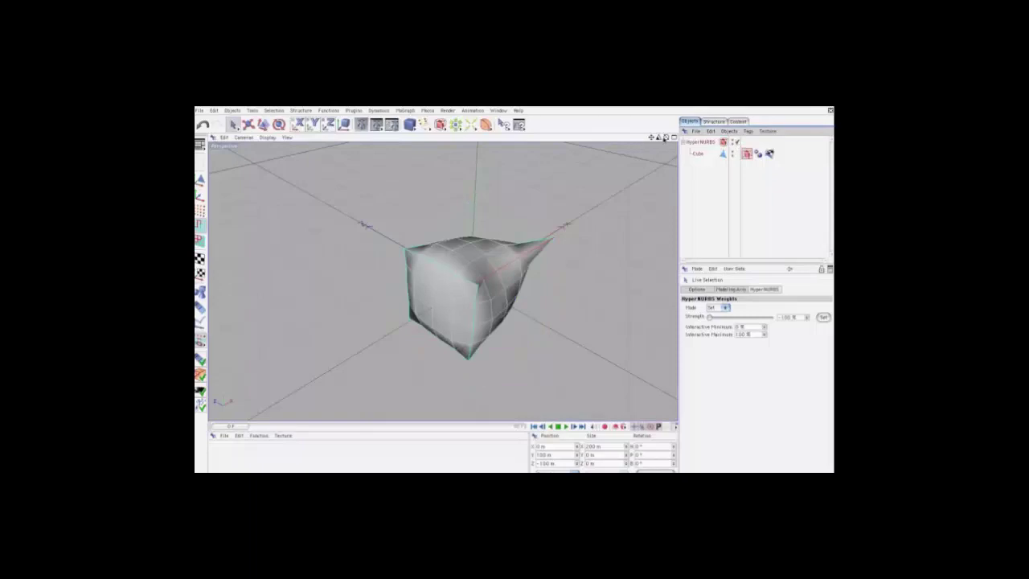
Apply weight to the cube's selected edges repeatedly, nudging the Strength value between applications
mouse_move(665, 137)
left_mouse_down()
mouse_move(513, 295)
mouse_move(526, 282)
left_mouse_up()
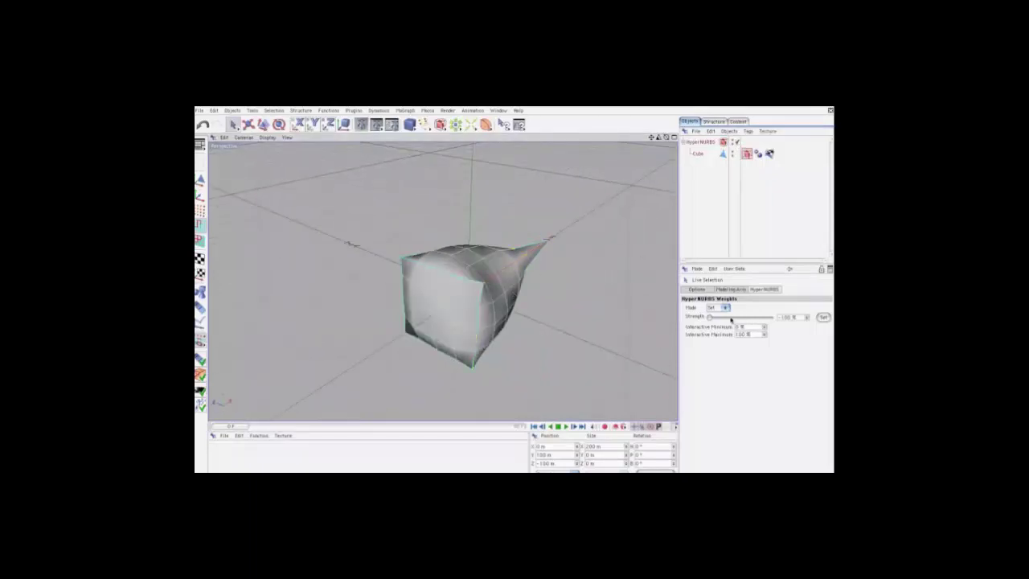
left_click_drag(710, 319, 733, 319)
left_click(823, 318)
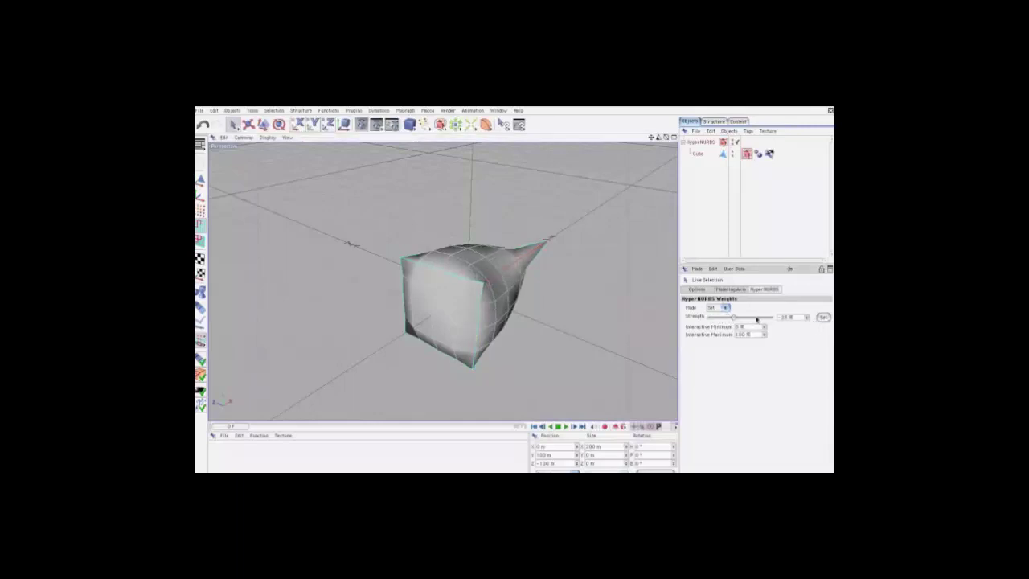
left_click(823, 318)
left_click_drag(734, 320, 739, 320)
left_click(824, 318)
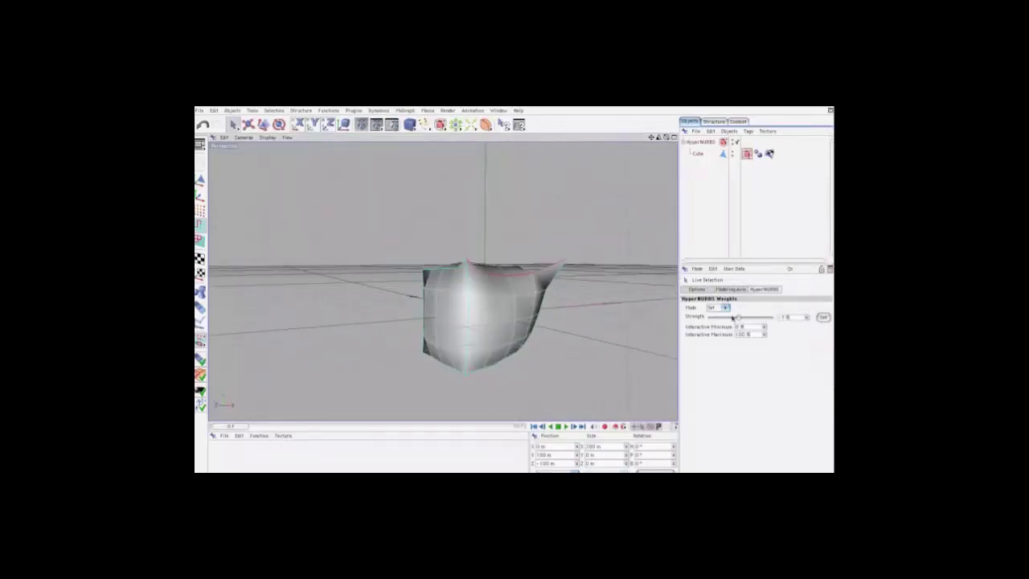
mouse_move(736, 320)
left_mouse_down()
mouse_move(753, 320)
mouse_move(721, 319)
left_mouse_up()
left_click(821, 317)
left_click(822, 317)
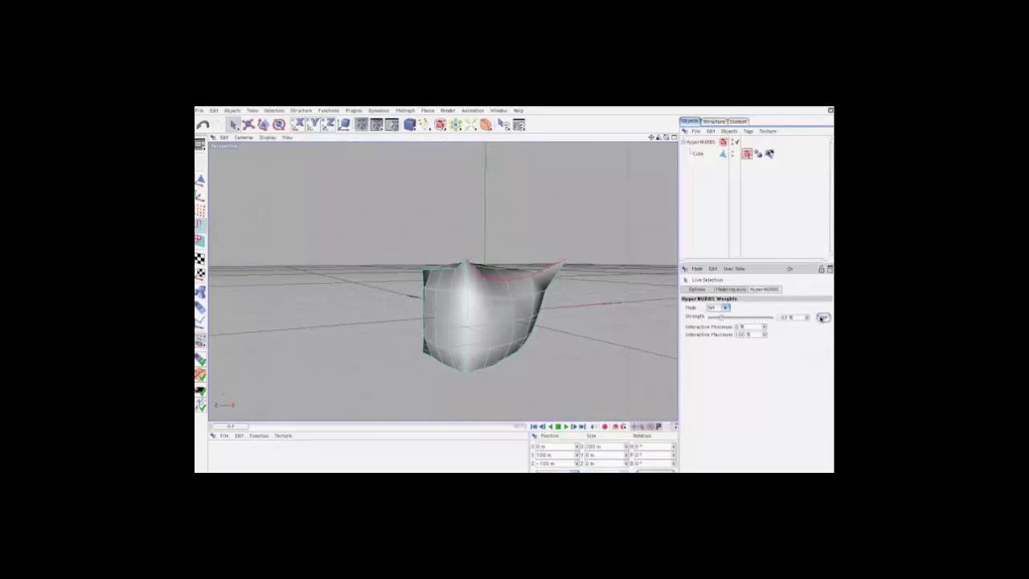
Select the vertical edge loop and apply weight to sharpen it, then pick the top-left edge
left_click(468, 319)
left_click(470, 319)
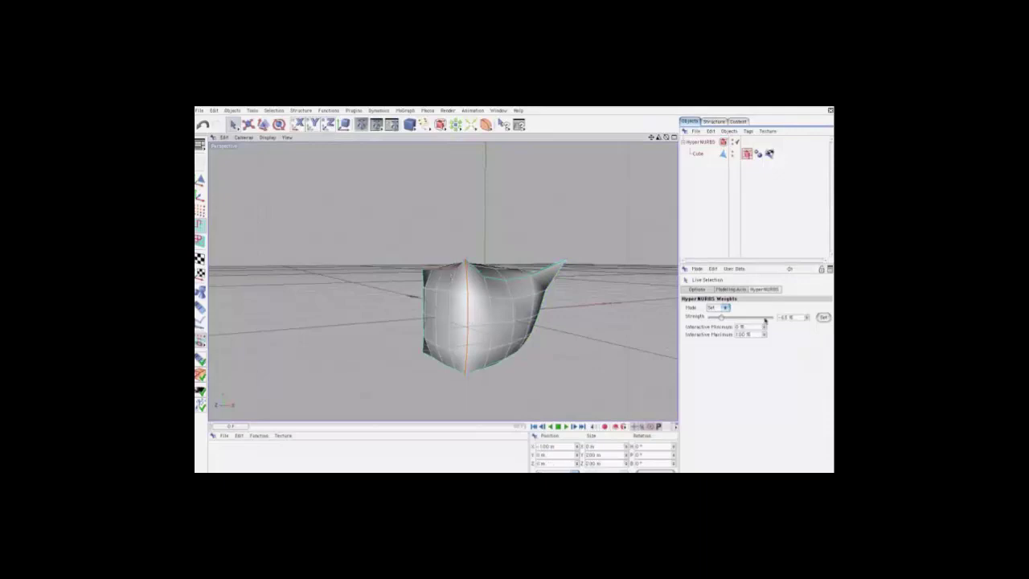
left_click(822, 317)
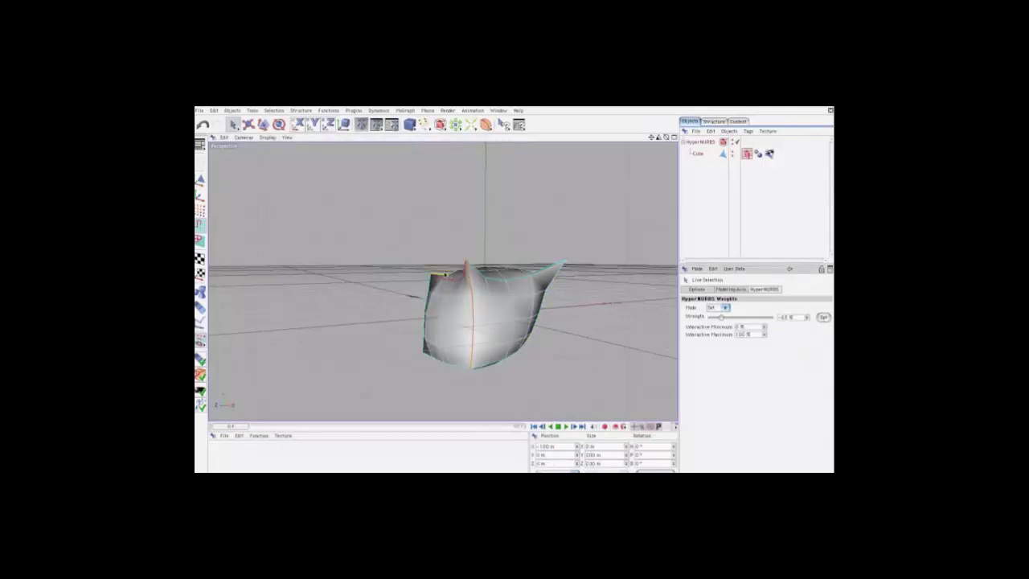
left_click(457, 282)
Switch the weighting mode to Sub at about 10% strength and apply it
left_click(721, 309)
left_click(720, 331)
left_click_drag(727, 317, 744, 317)
left_click(825, 318)
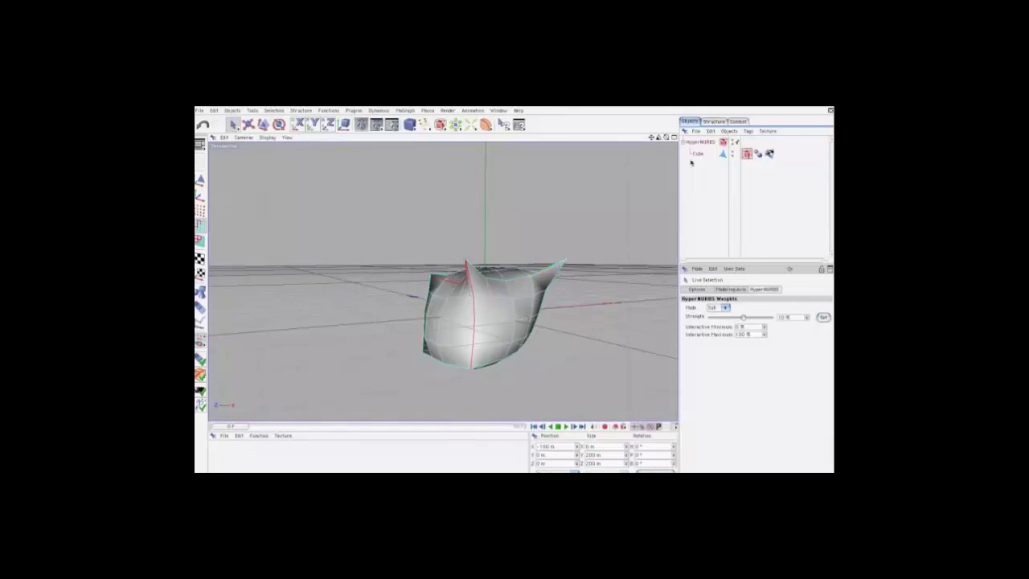
Add a new Cube and set its Size X to 100 m
left_click(410, 125)
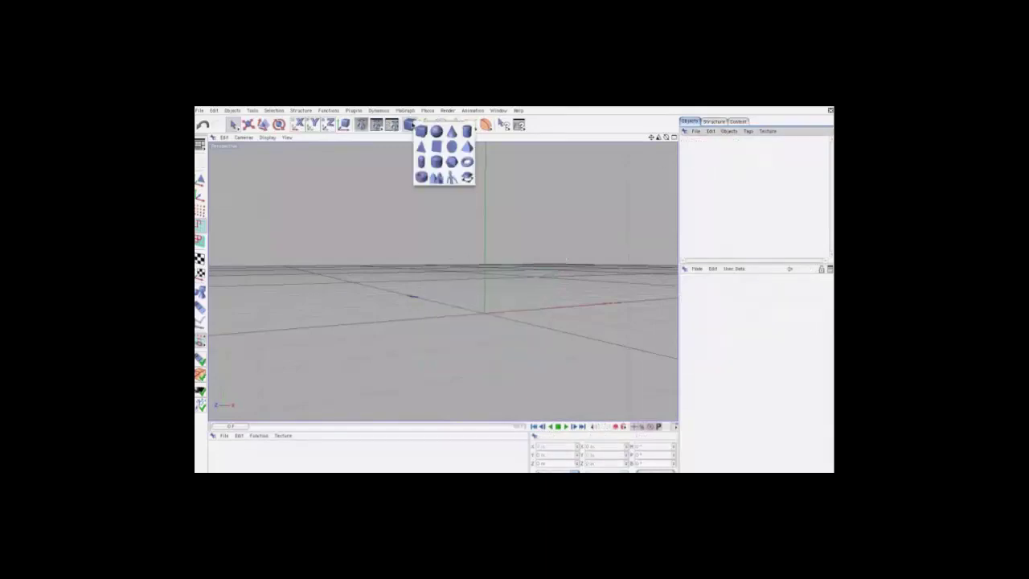
left_click(420, 130)
mouse_move(665, 137)
left_mouse_down()
mouse_move(664, 149)
mouse_move(648, 143)
left_mouse_up()
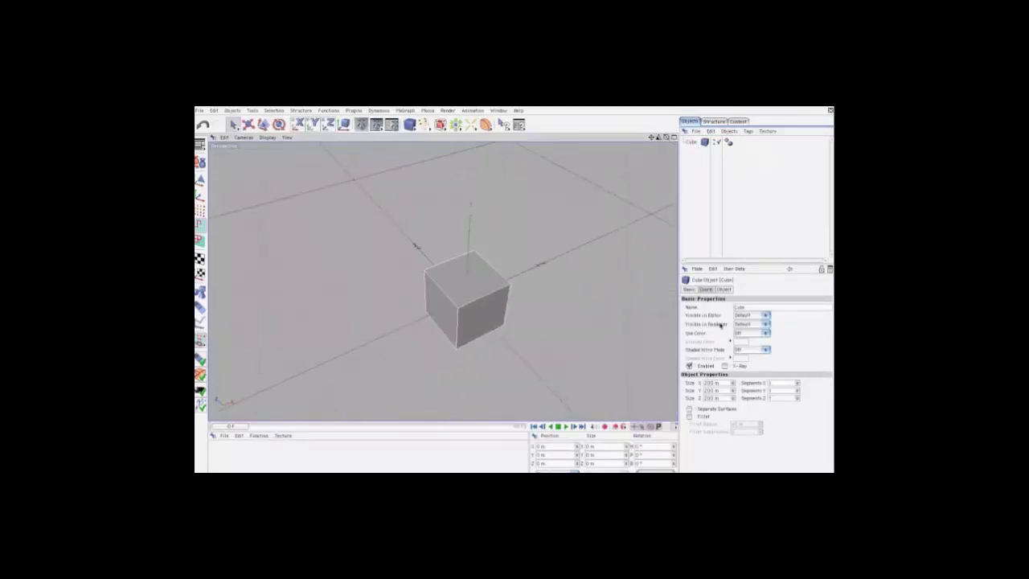
type("100")
key("Return")
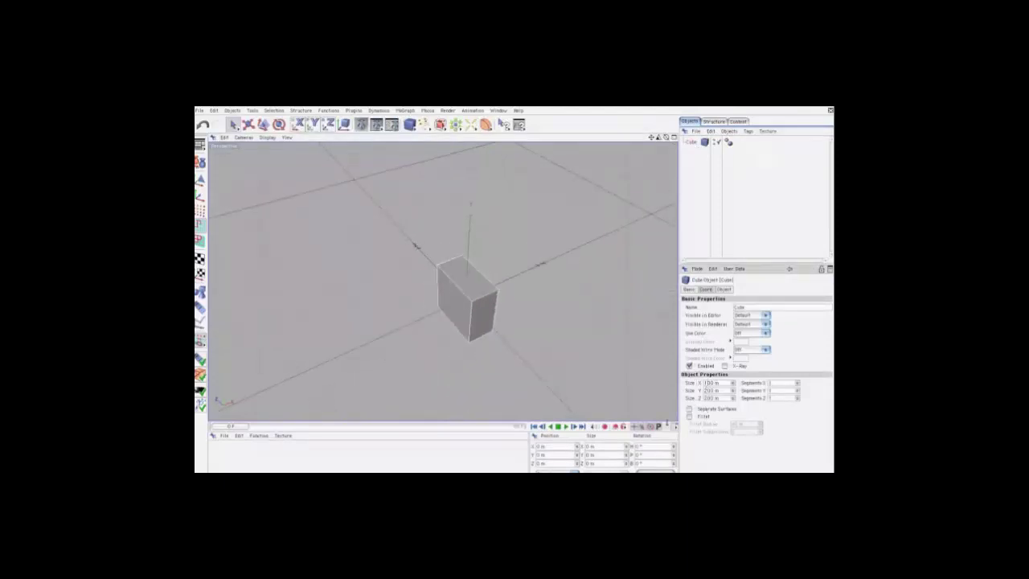
Make the cube editable and extrude its top polygon upward into a tall column
left_click(201, 162)
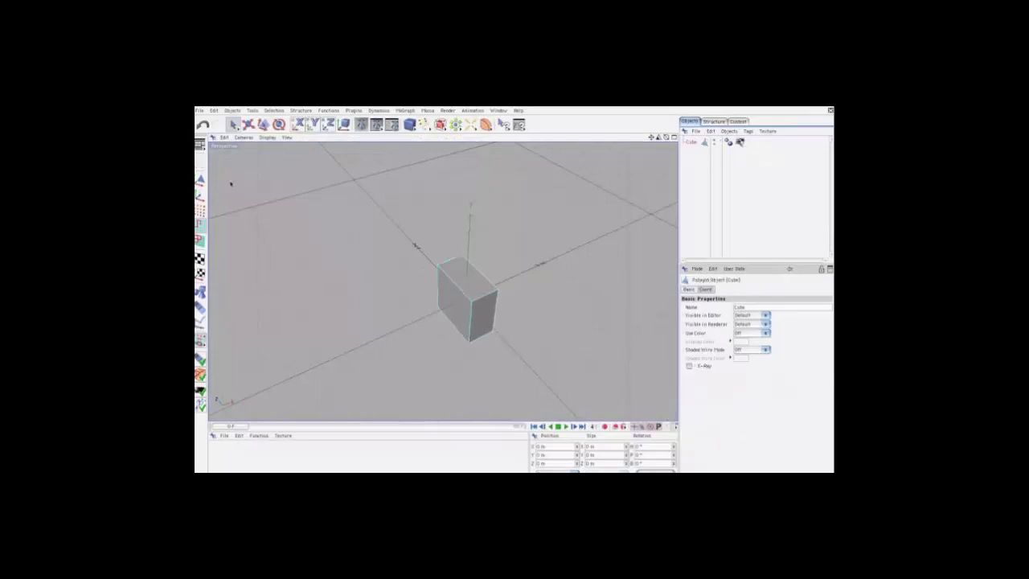
left_click(200, 239)
left_click(467, 275)
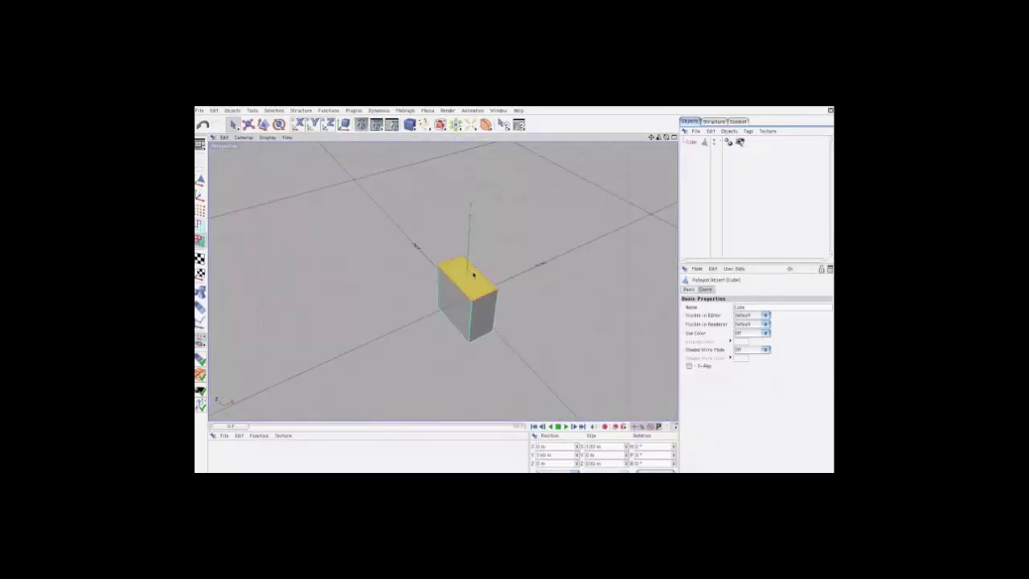
right_click(475, 275)
left_click(500, 149)
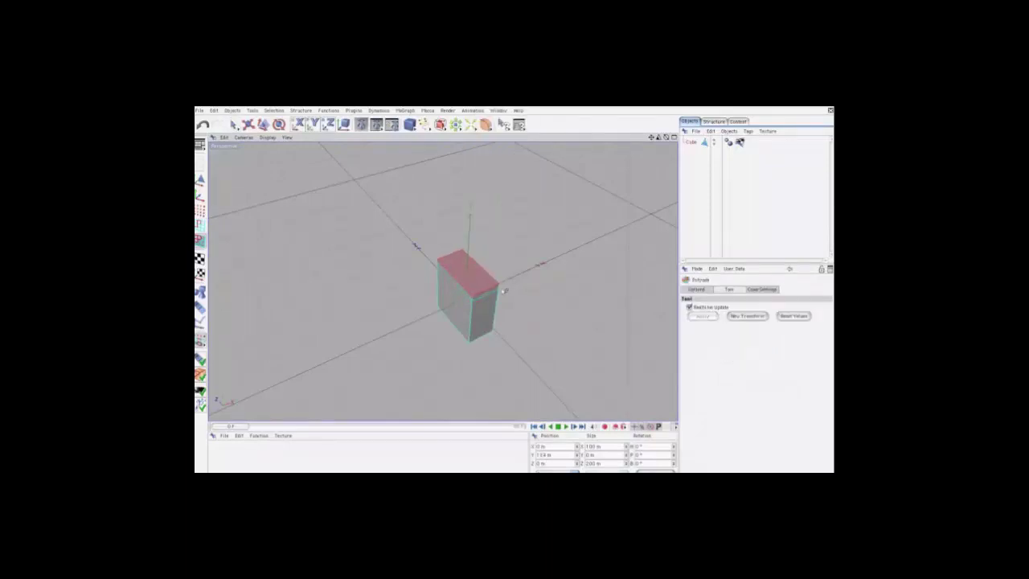
left_click_drag(515, 289, 507, 299)
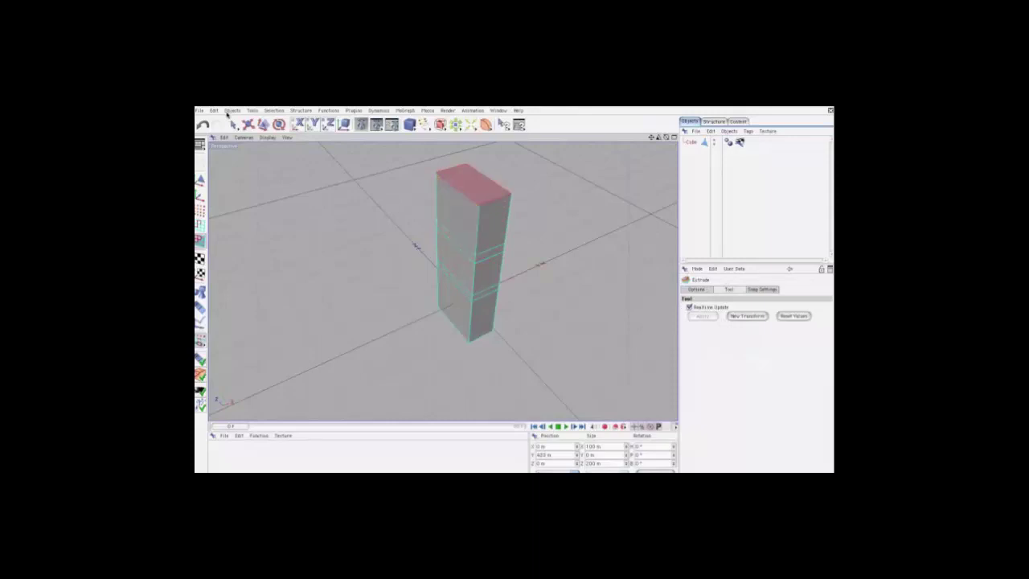
key("space")
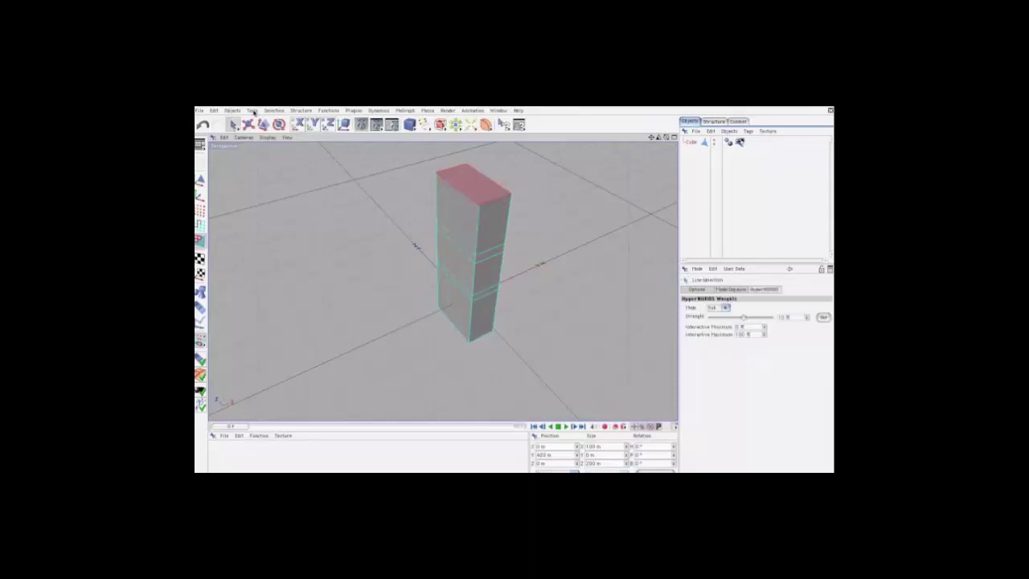
Loop-select the column's upper and lower polygon rings and extrude them inward
left_click(252, 110)
left_click(298, 164)
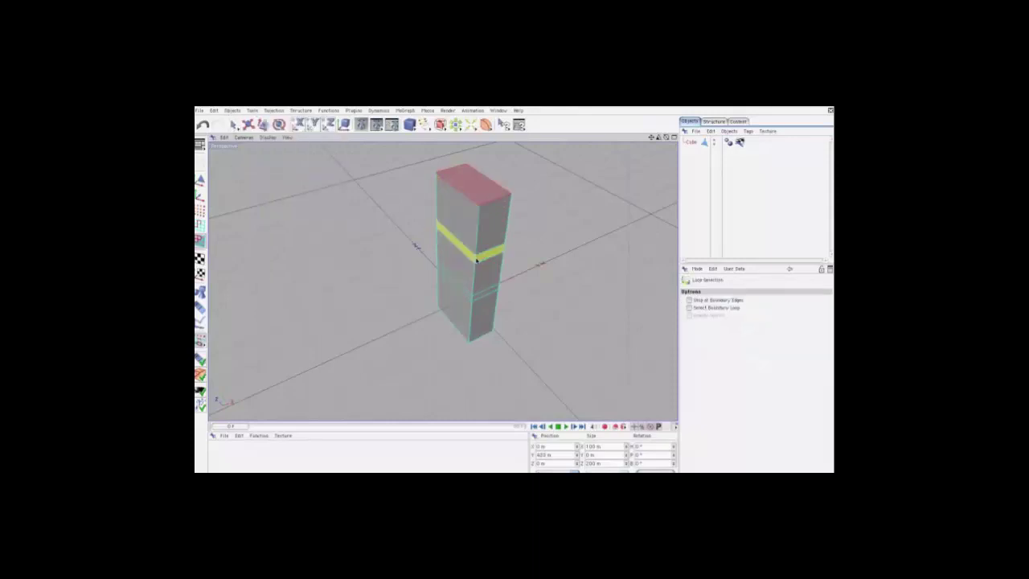
left_click(476, 259)
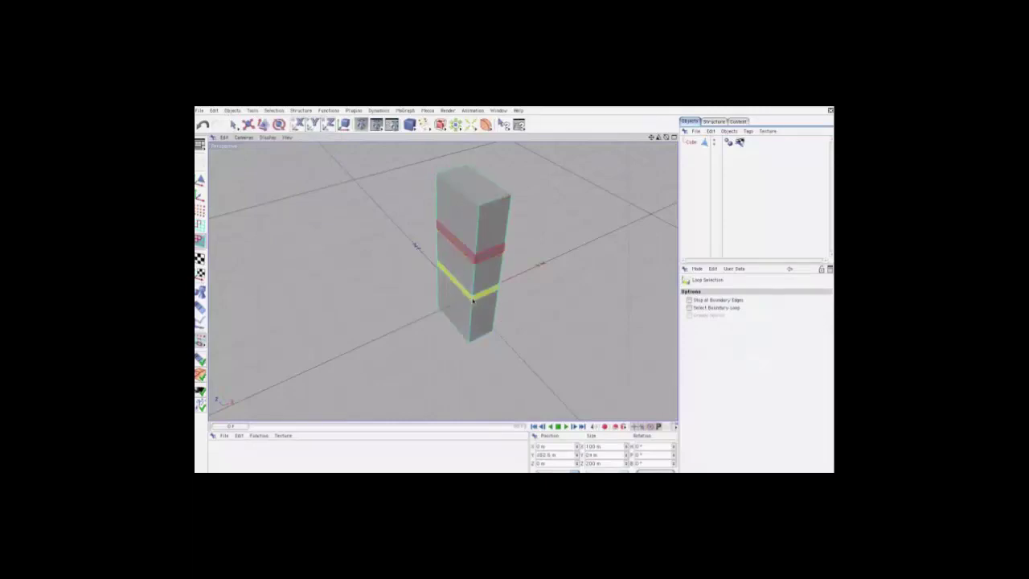
left_click(474, 299, "shift")
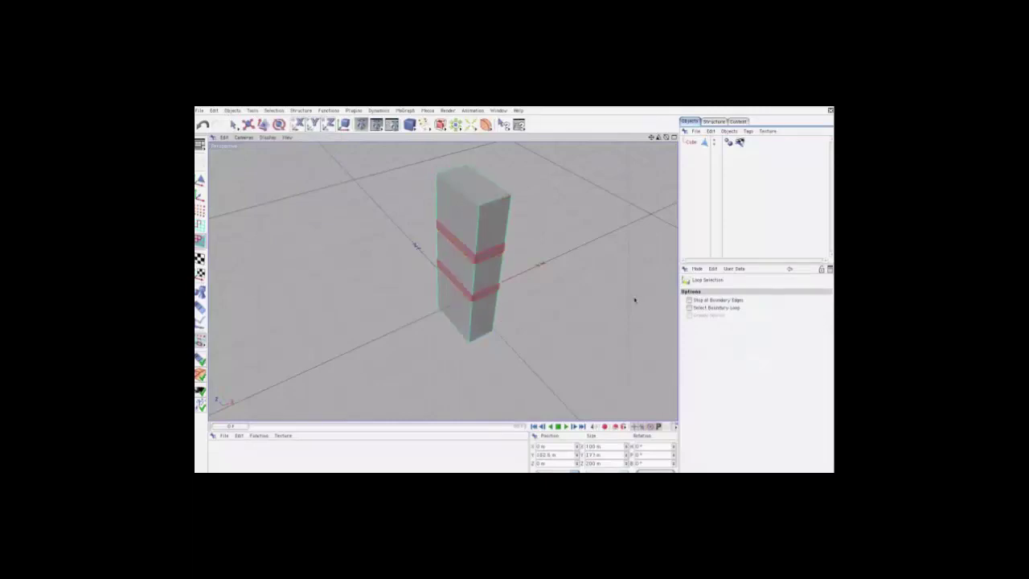
key("m")
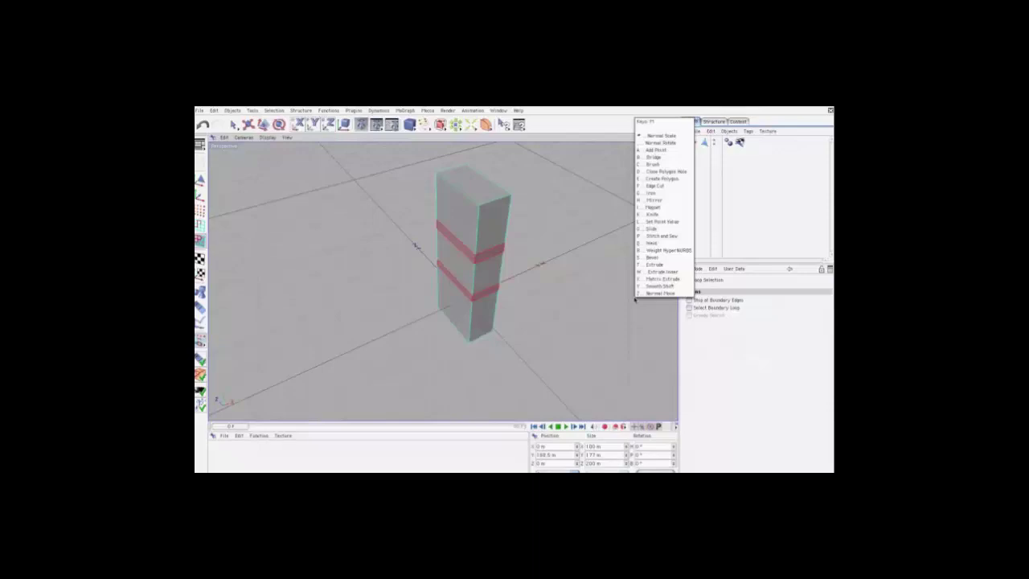
key("t")
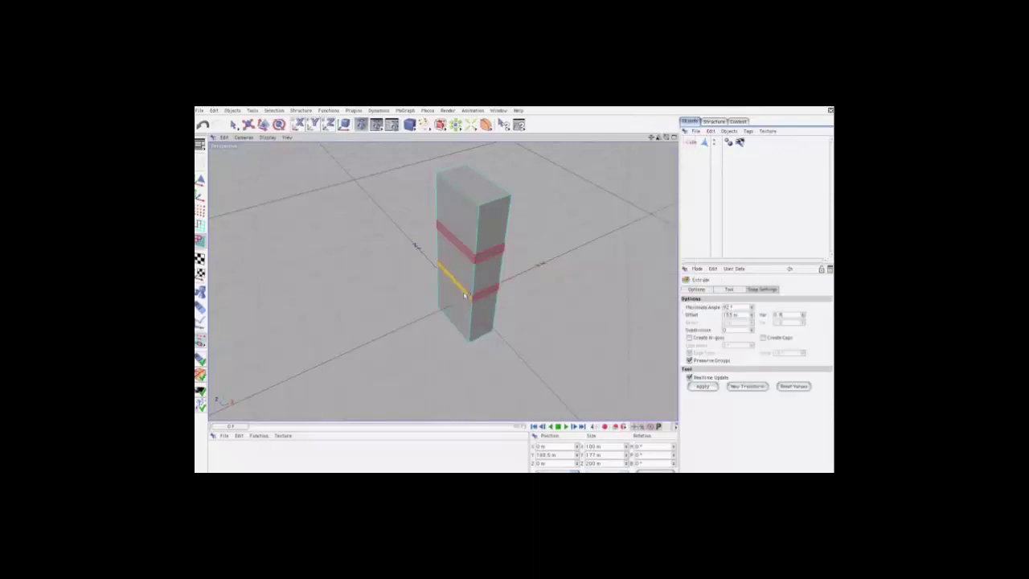
left_click_drag(547, 294, 516, 296)
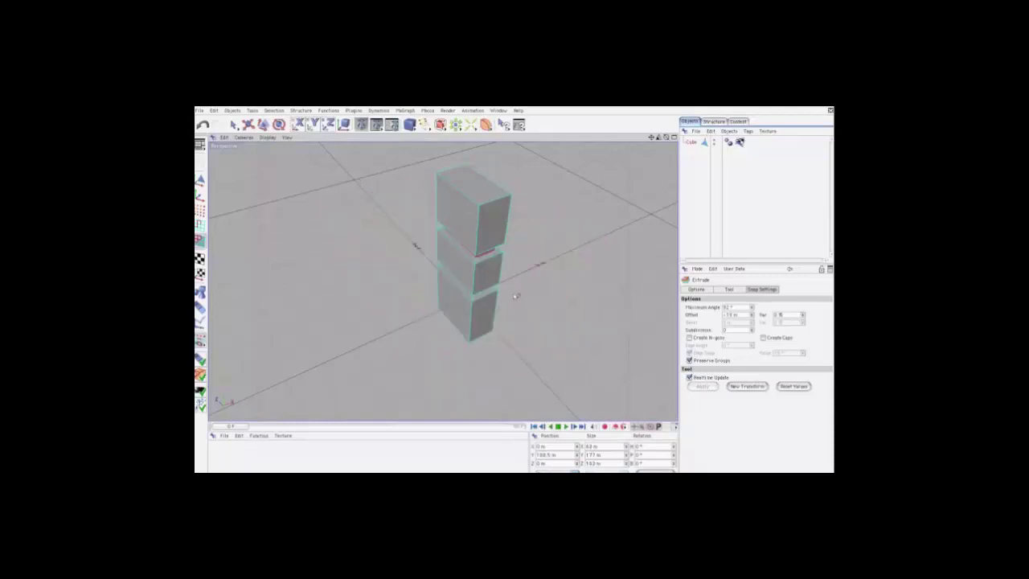
Add a HyperNURBS, parent the Cube under it, and frame the smoothed capsule upright
left_click(439, 124)
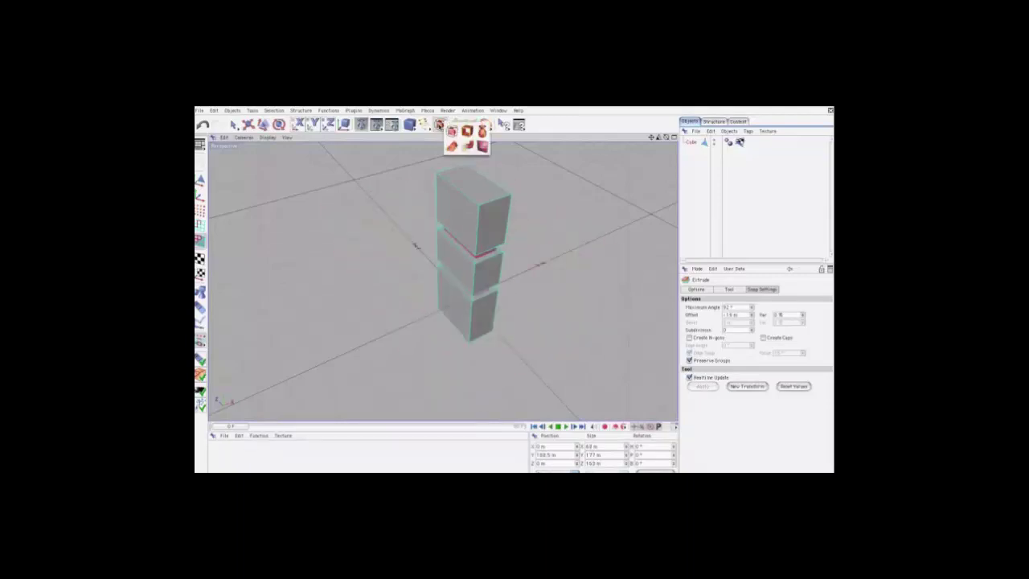
left_click(451, 131)
left_click_drag(696, 153, 699, 143)
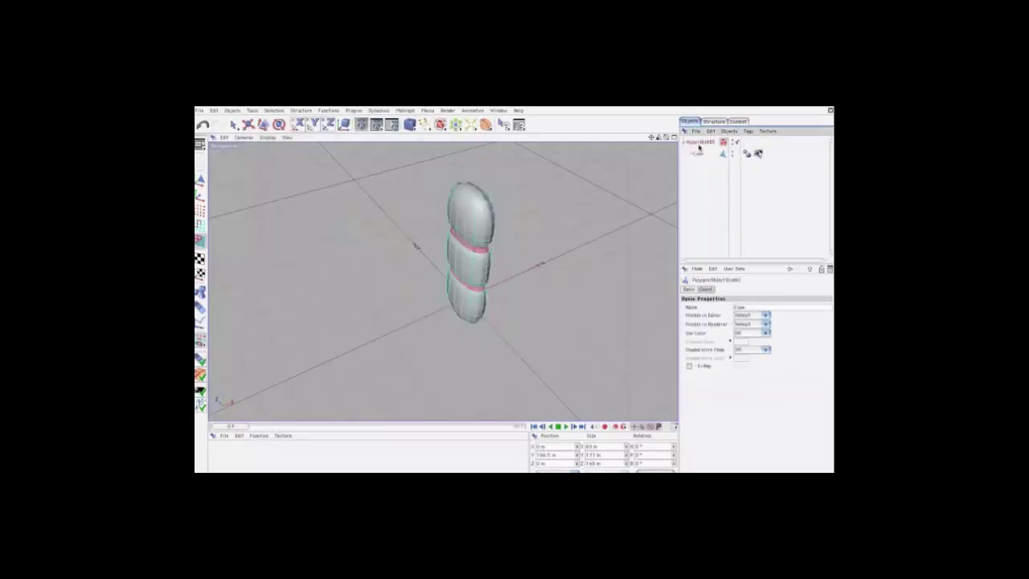
left_click_drag(515, 296, 514, 297, "alt")
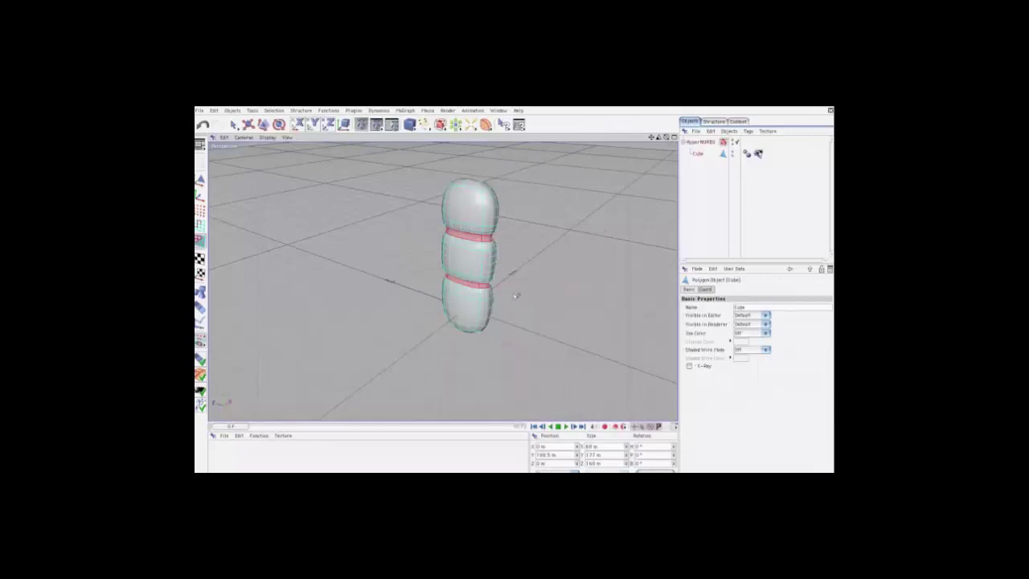
left_click_drag(589, 254, 510, 294)
left_click(276, 111)
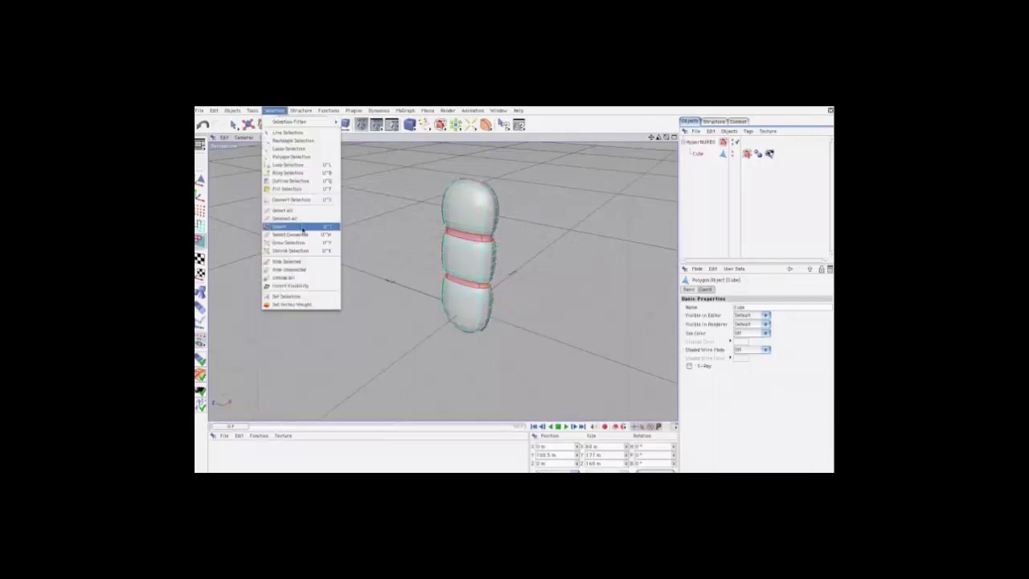
Invert the polygon selection to the faces outside the bands and switch to Live Selection
left_click(303, 229)
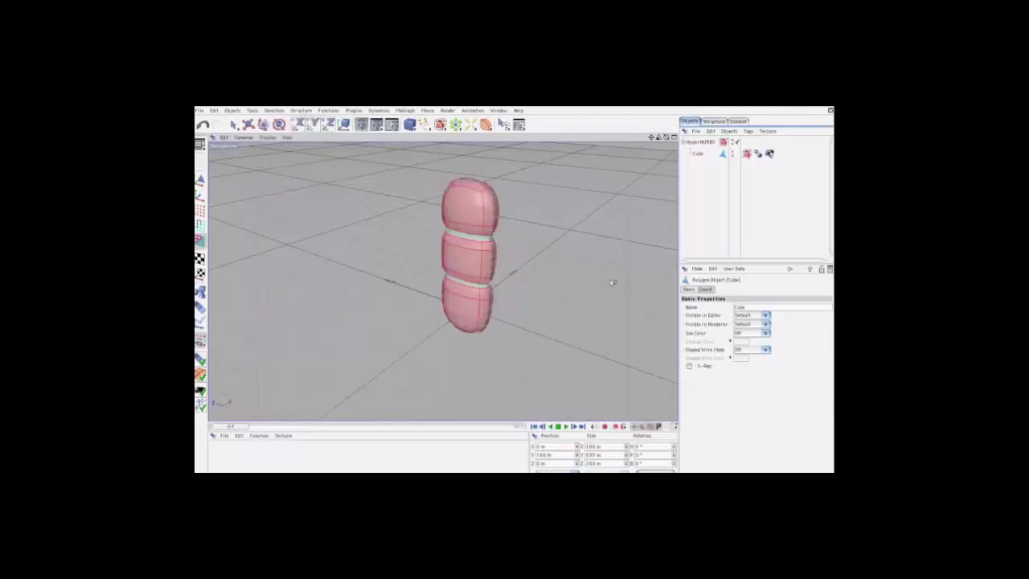
key("q")
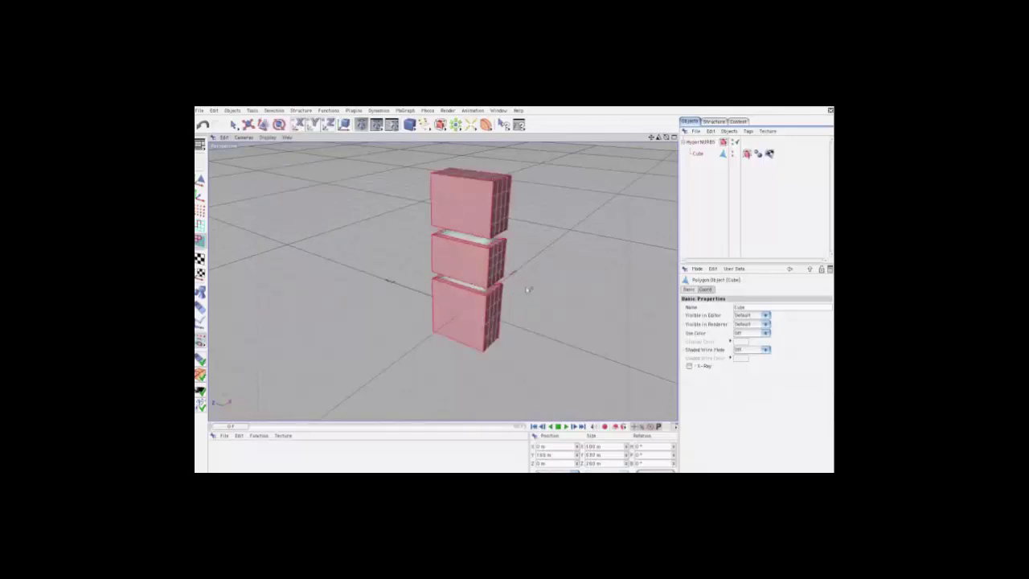
key("ctrl+z")
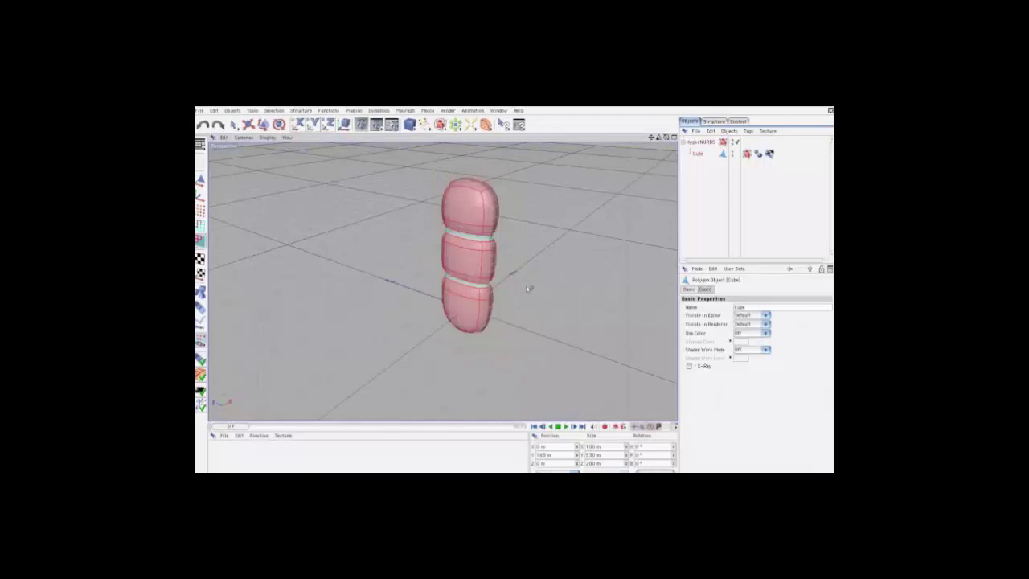
left_click(234, 124)
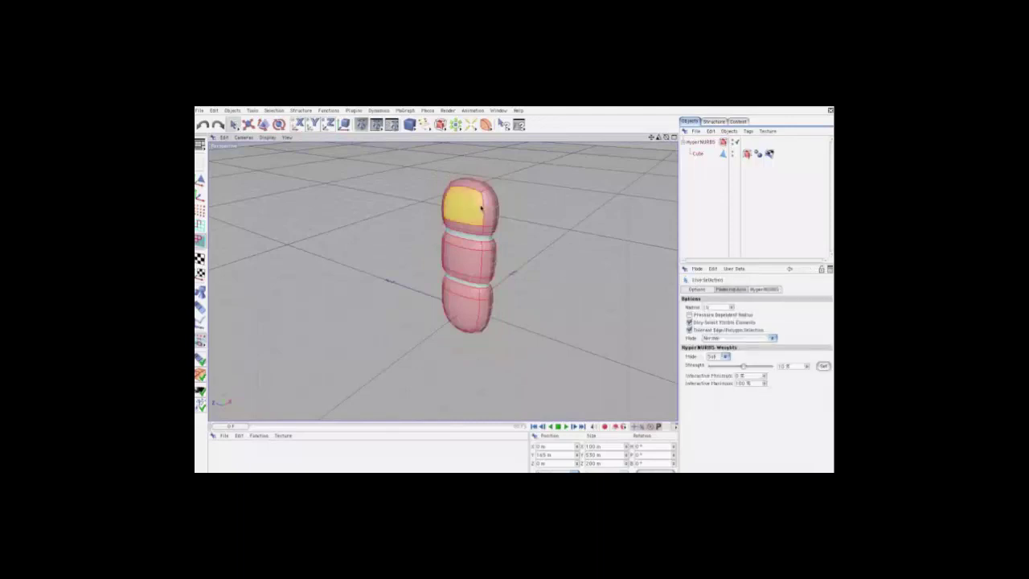
Apply HyperNURBS weights at 100%, 75% and -100%, finishing at full 100% strength
left_click_drag(744, 366, 772, 366)
left_click(823, 366)
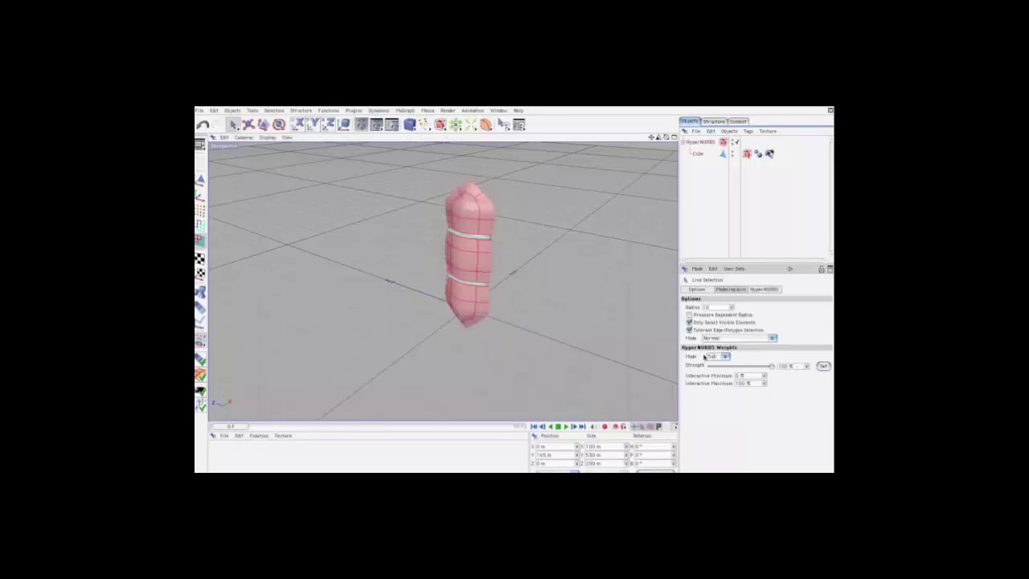
left_click(716, 357)
left_click(825, 366)
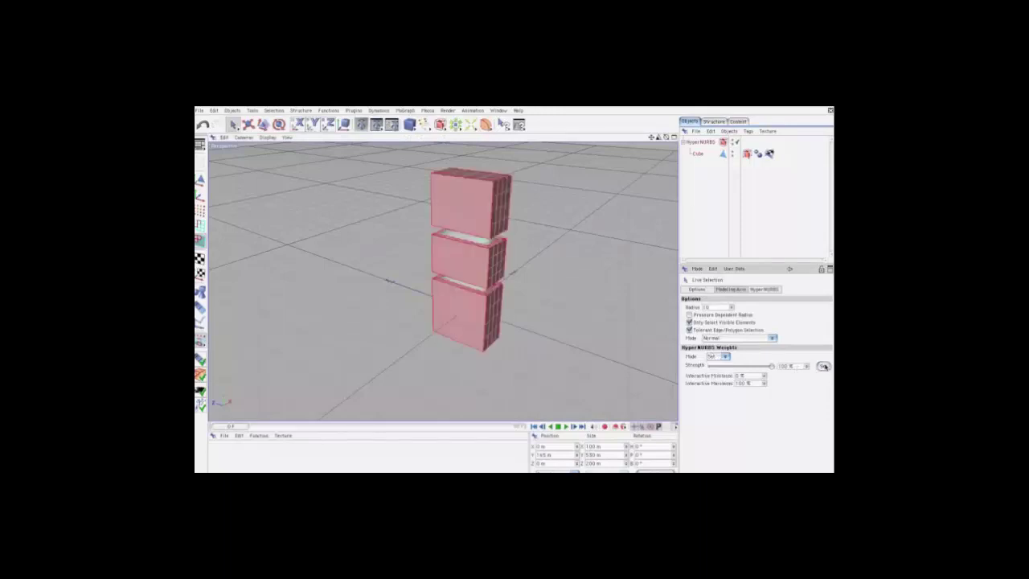
mouse_move(770, 366)
left_mouse_down()
mouse_move(709, 367)
mouse_move(772, 367)
left_mouse_up()
left_click(823, 366)
left_click(822, 366)
left_click(822, 367)
Convert the polygon selection to edges and apply a -100% HyperNURBS weight
left_click(275, 111)
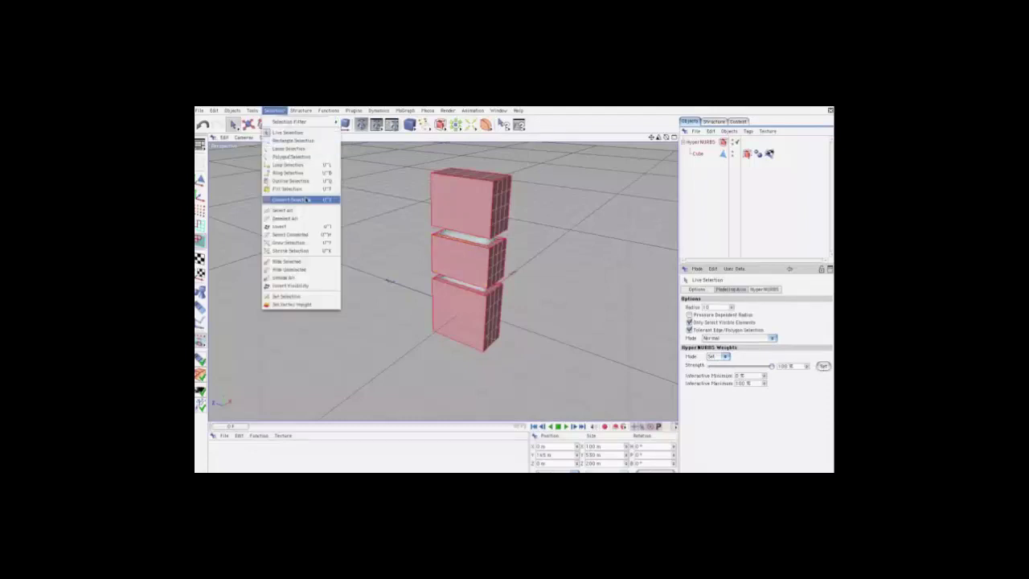
left_click(298, 224)
left_click_drag(772, 367, 710, 367)
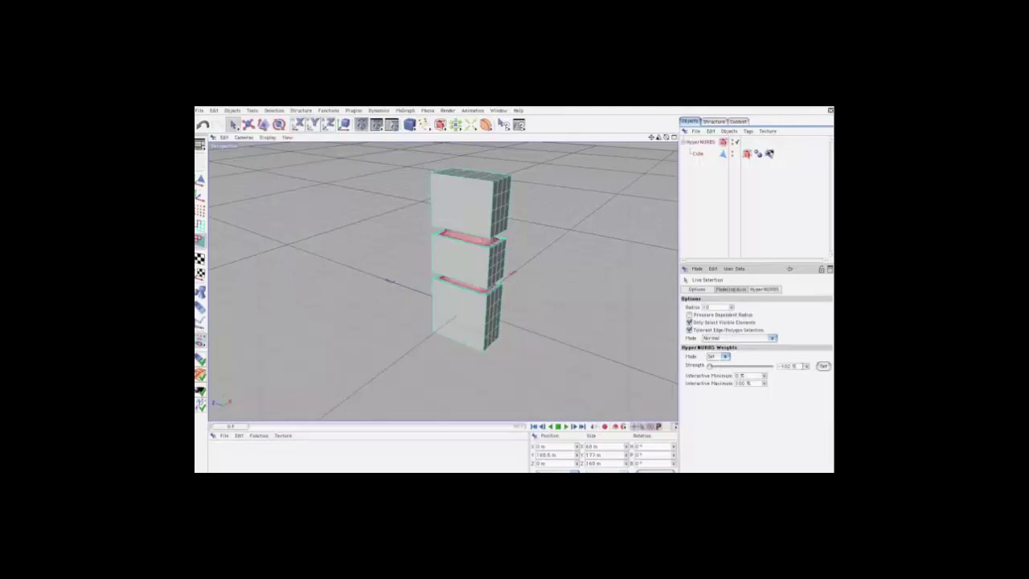
left_click(823, 367)
mouse_move(664, 139)
left_mouse_down()
mouse_move(649, 138)
mouse_move(514, 298)
left_mouse_up()
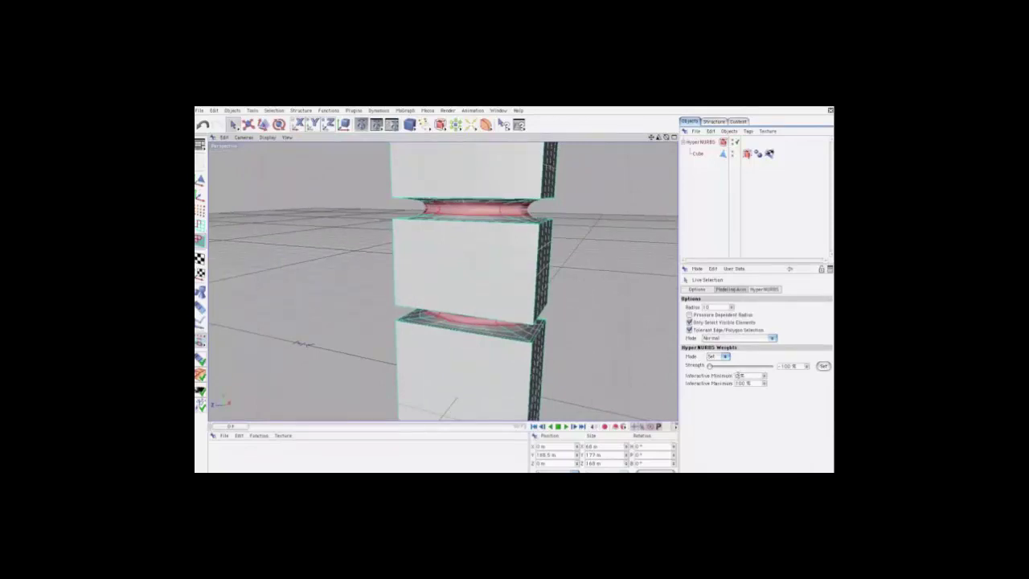
Re-weight the edges at 17% then 33%, disable HyperNURBS, and select the weight tag
left_click_drag(711, 366, 745, 366)
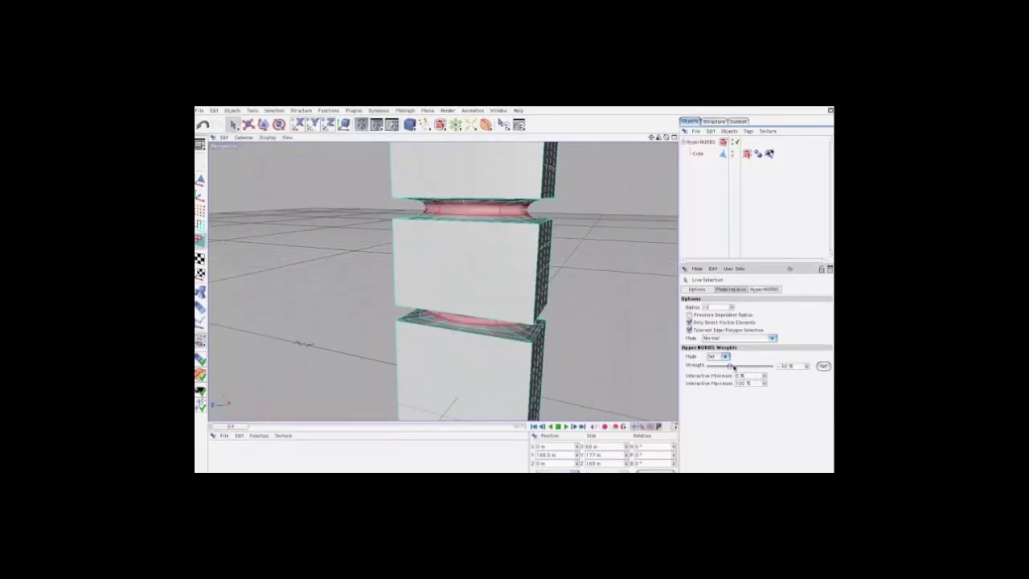
left_click(822, 366)
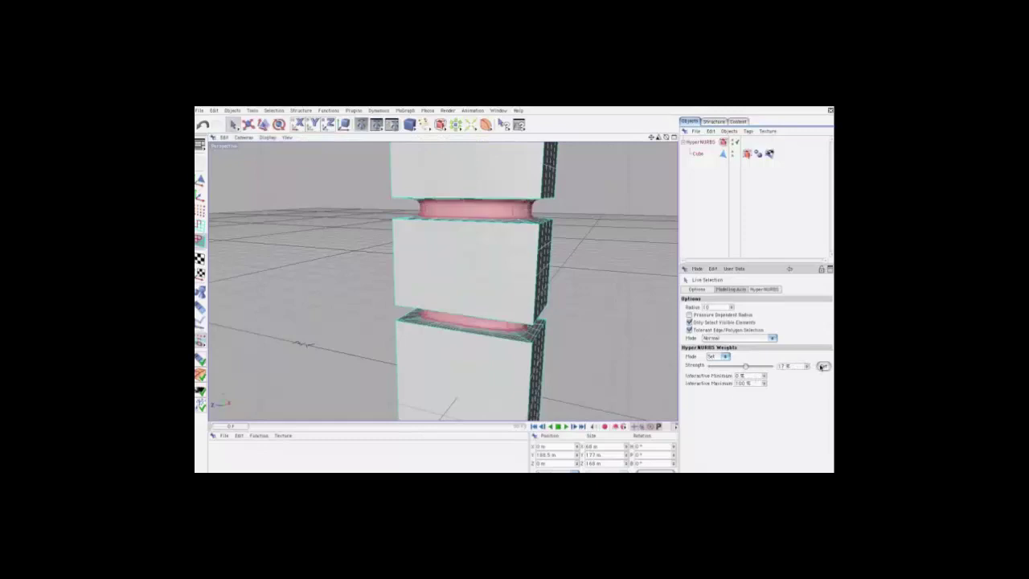
left_click_drag(749, 367, 753, 367)
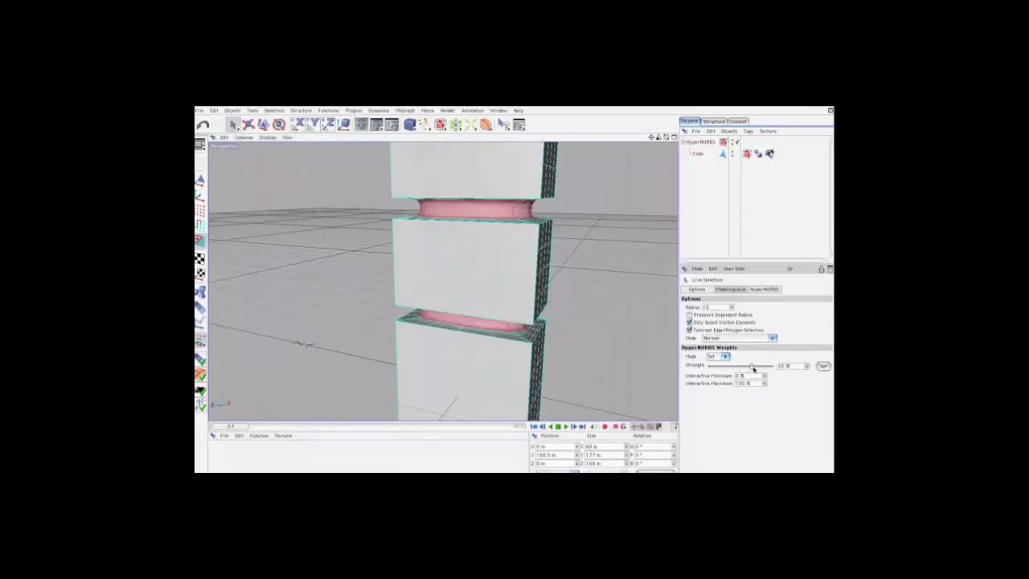
left_click(821, 367)
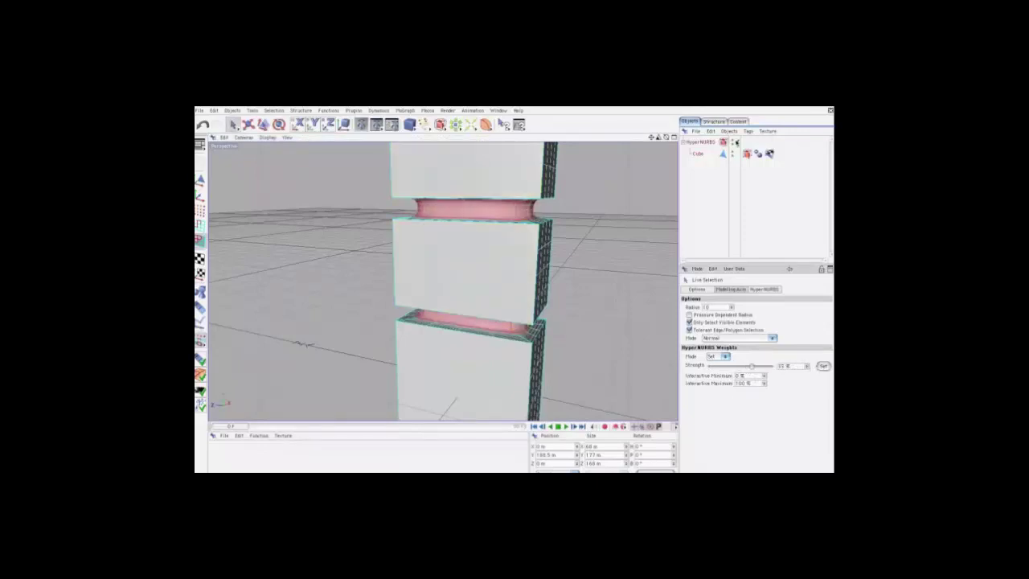
left_click(736, 143)
left_click(747, 154)
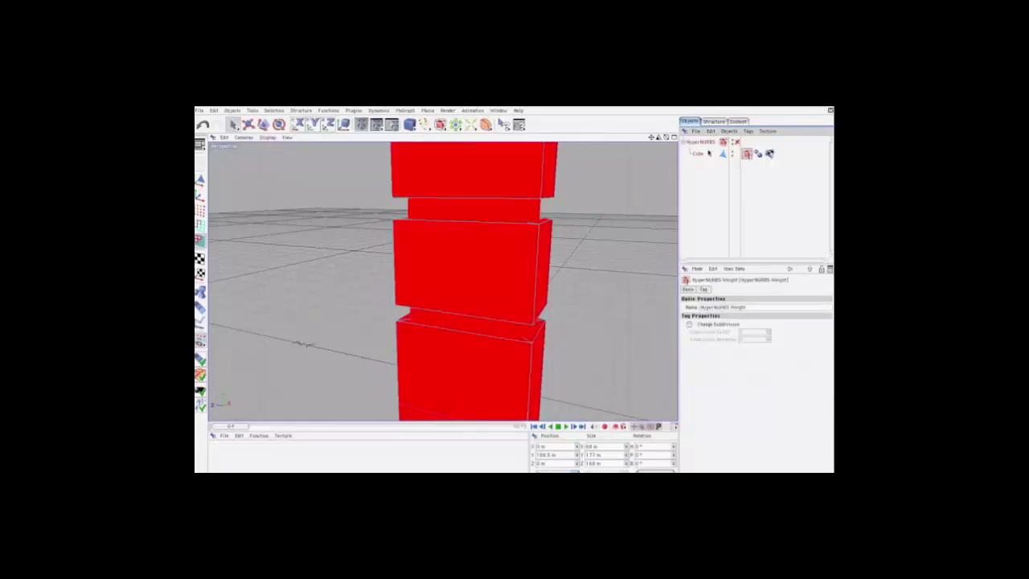
Re-enable HyperNURBS and apply the weight to the selected edges again
left_click(736, 142)
left_click(233, 125)
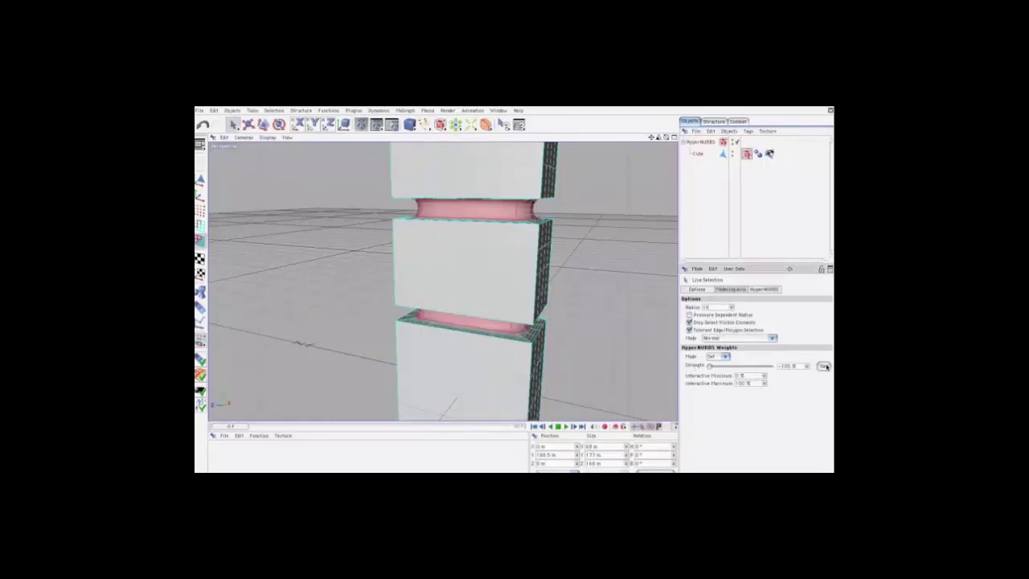
left_click(824, 366)
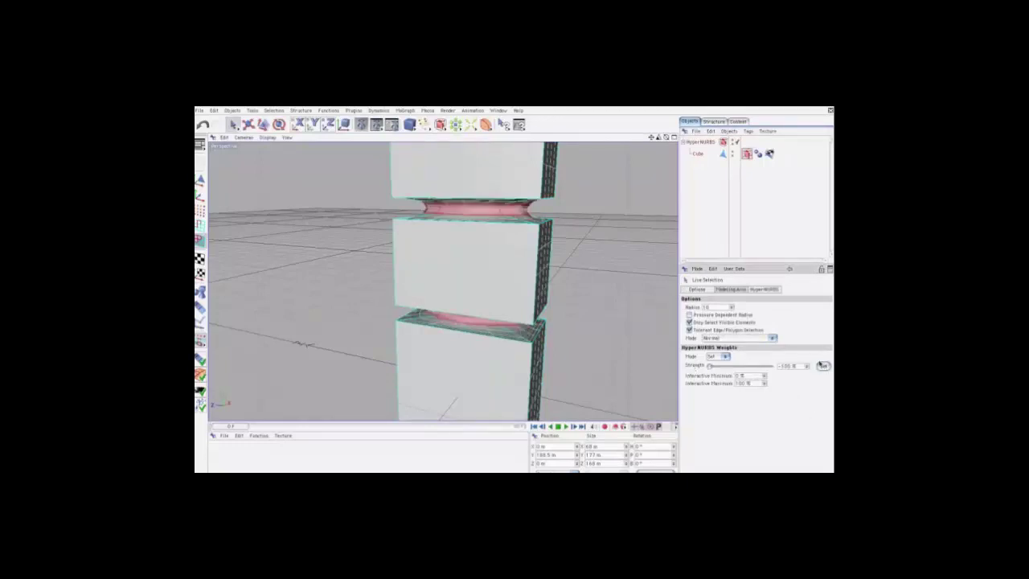
Disable HyperNURBS, select the weight tag, and orbit in to view the green weighted band
left_click(747, 154)
left_click(700, 156)
left_click(735, 142)
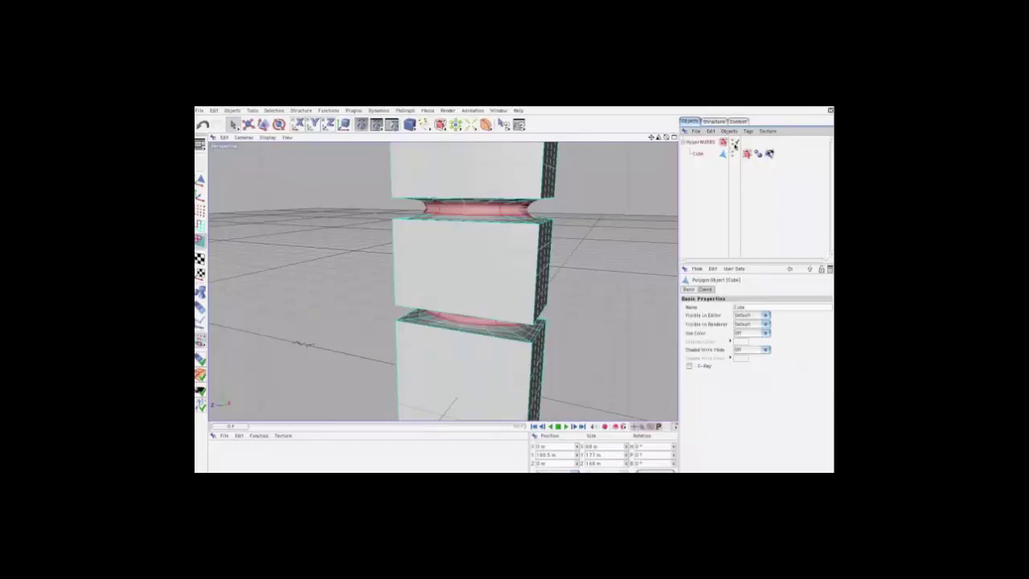
left_click(747, 154)
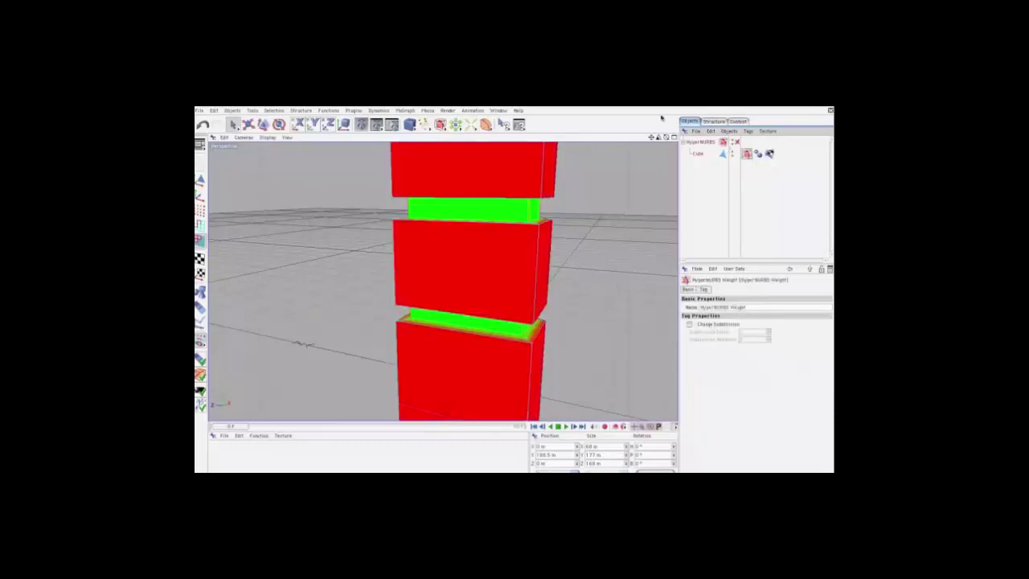
left_click_drag(654, 137, 643, 319)
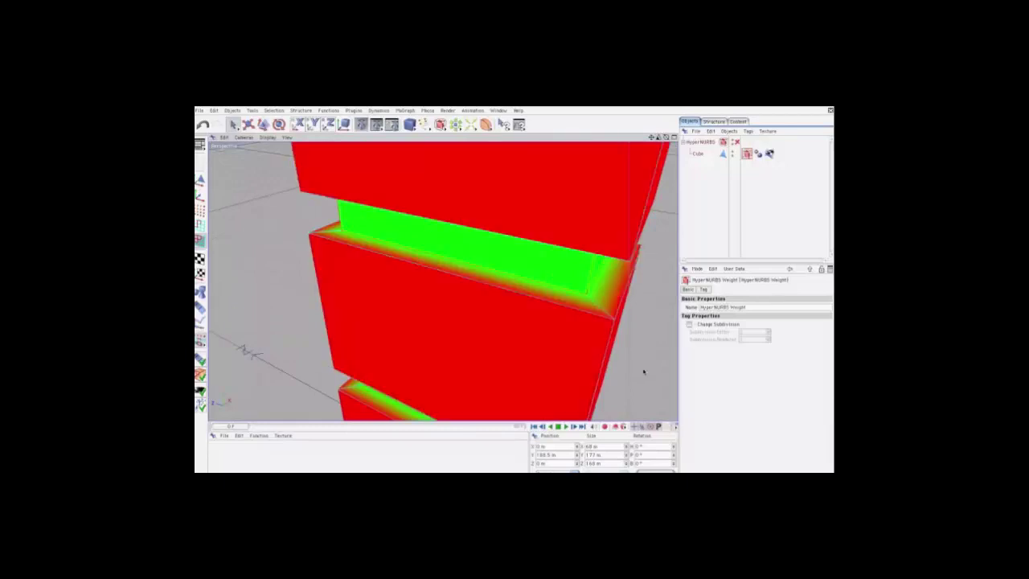
left_click(661, 173)
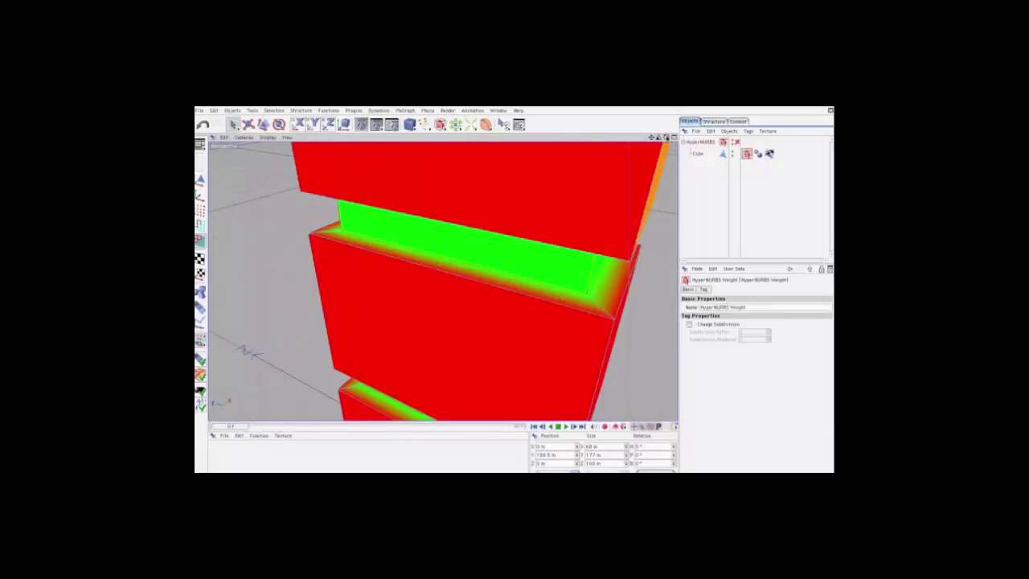
mouse_move(666, 136)
left_mouse_down()
mouse_move(514, 295)
mouse_move(655, 379)
left_mouse_up()
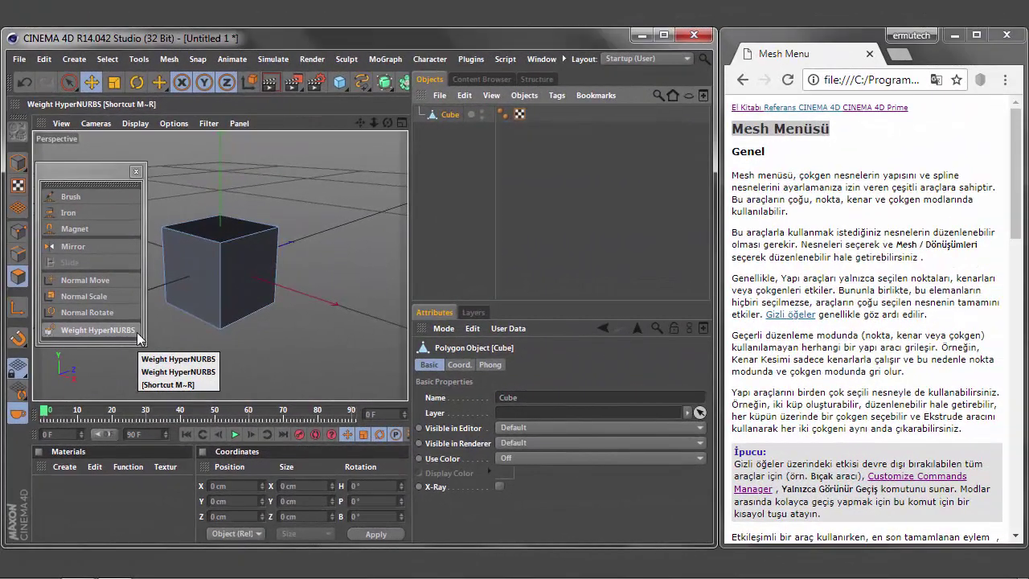
Close the mesh tools palette and close the cube project without saving
left_click(136, 171)
left_click(19, 59)
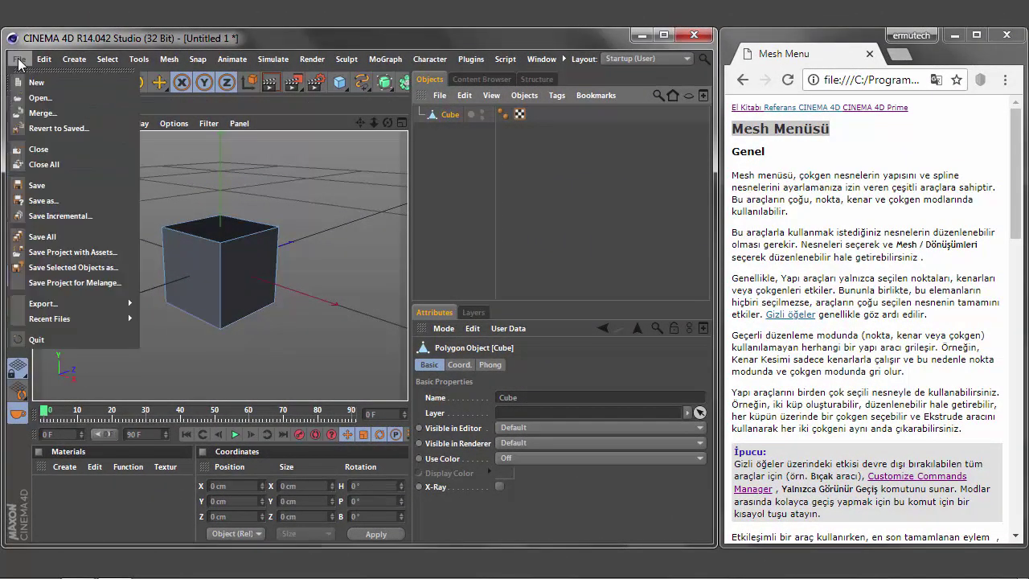
left_click(66, 165)
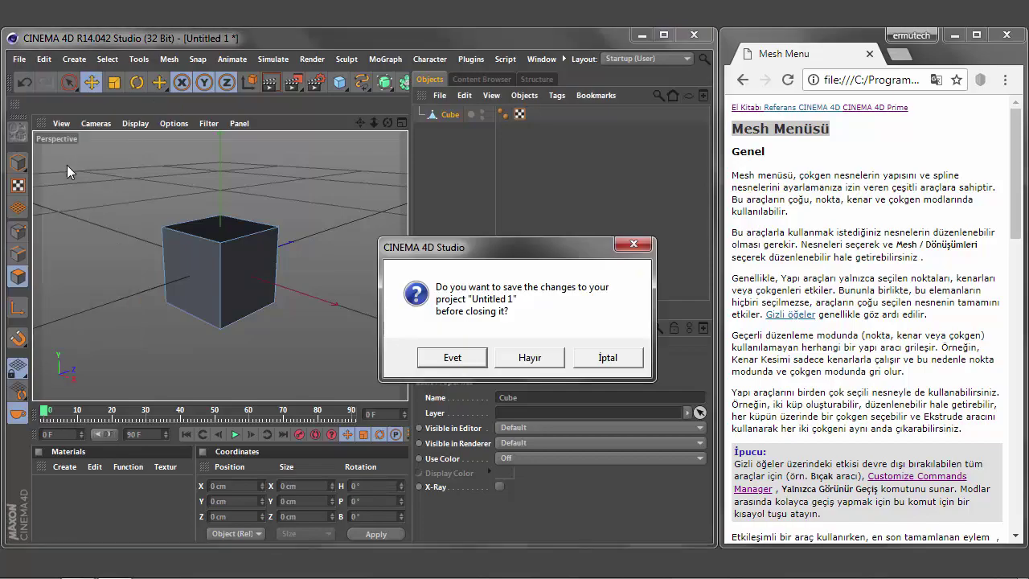
left_click(515, 362)
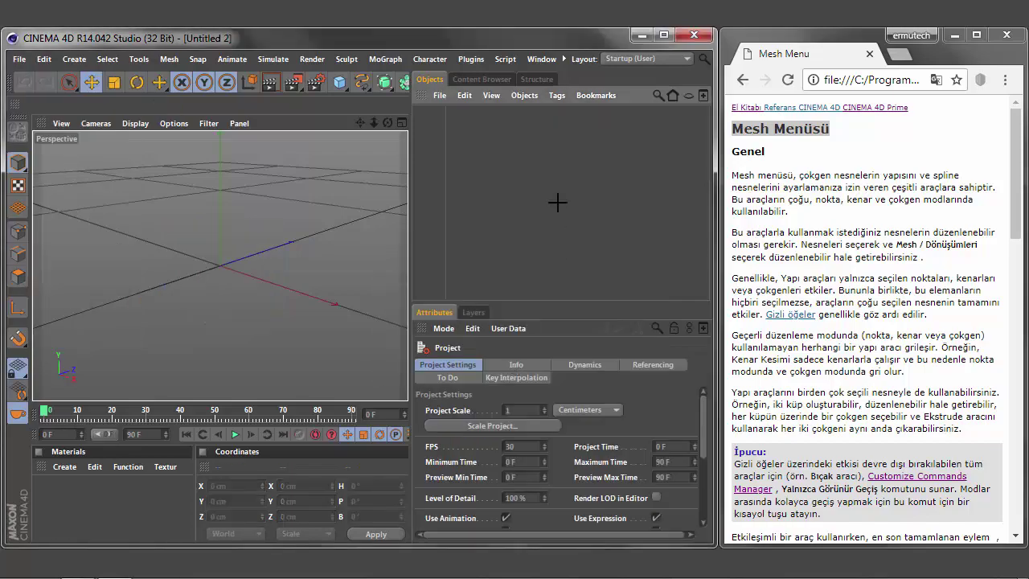